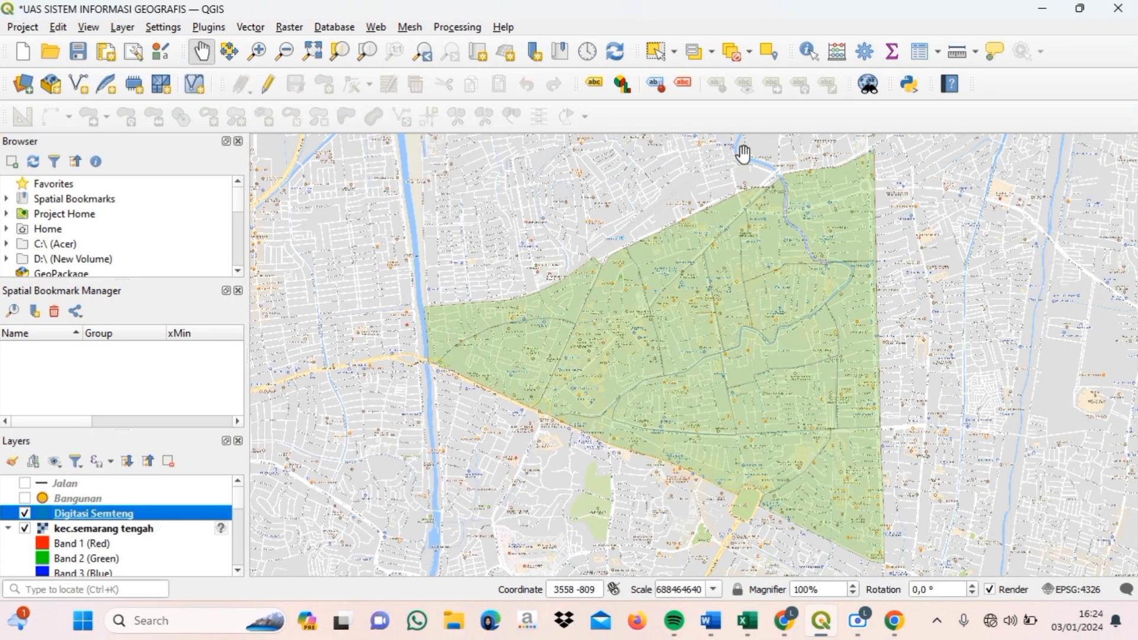
# - Open the Digitasi Semteng attribute table showing its 15 kelurahan with id and Kelurahan fields
pyautogui.click(920, 54)
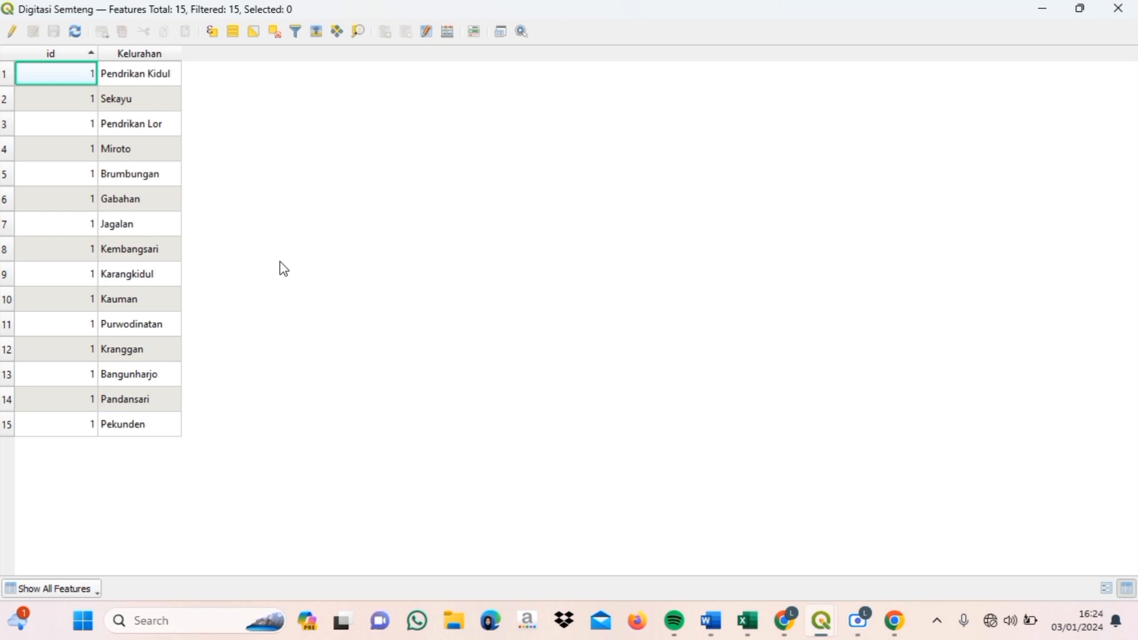
# - Turn on editing and add a new L2019 field of type integer 64 bit
pyautogui.click(14, 36)
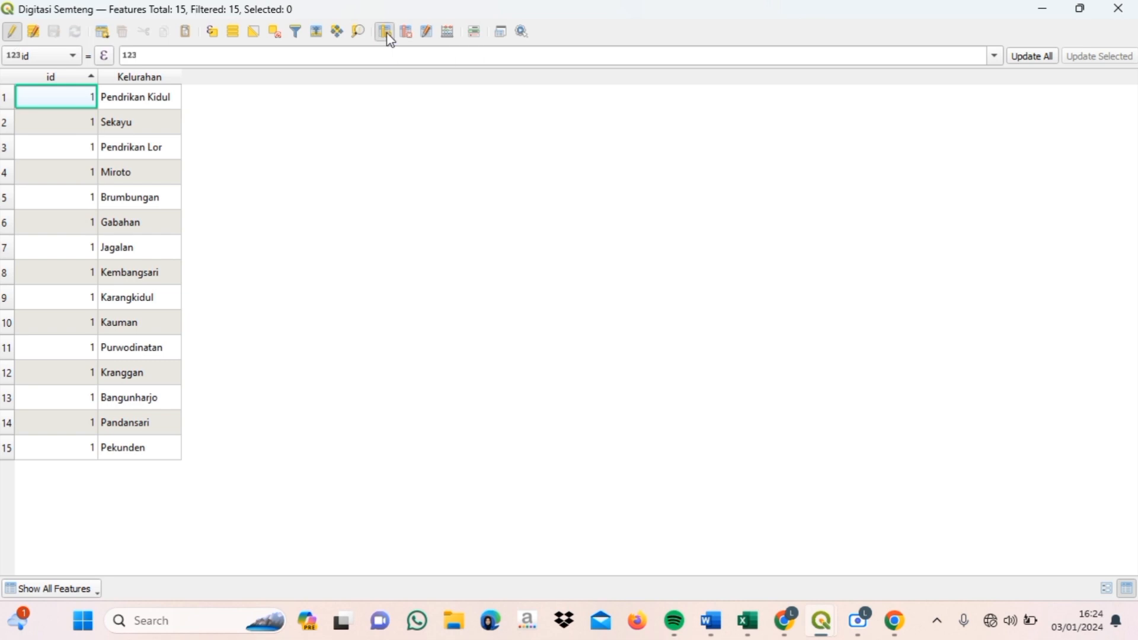
pyautogui.click(385, 31)
pyautogui.press('capslock')
pyautogui.write('L')
pyautogui.press('capslock')
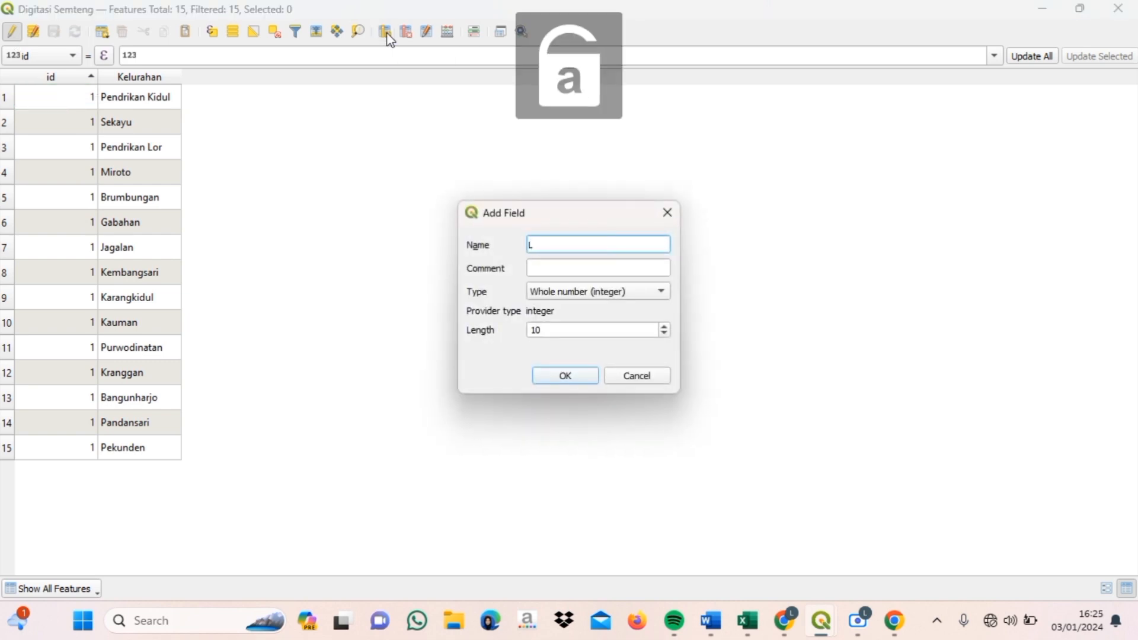
pyautogui.write('2019')
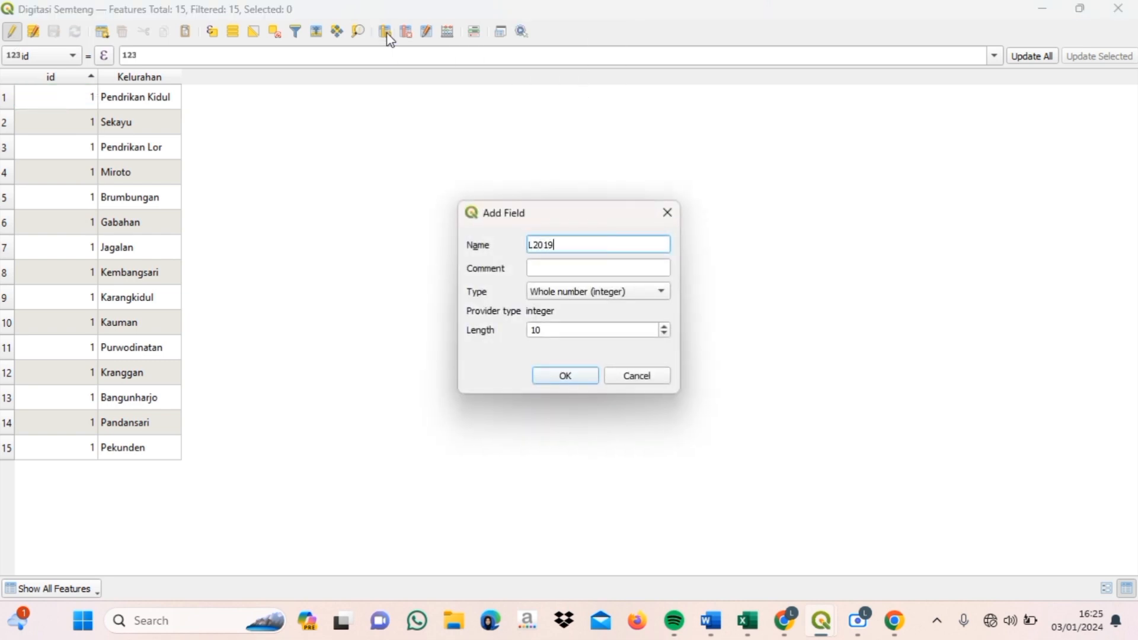
pyautogui.click(621, 290)
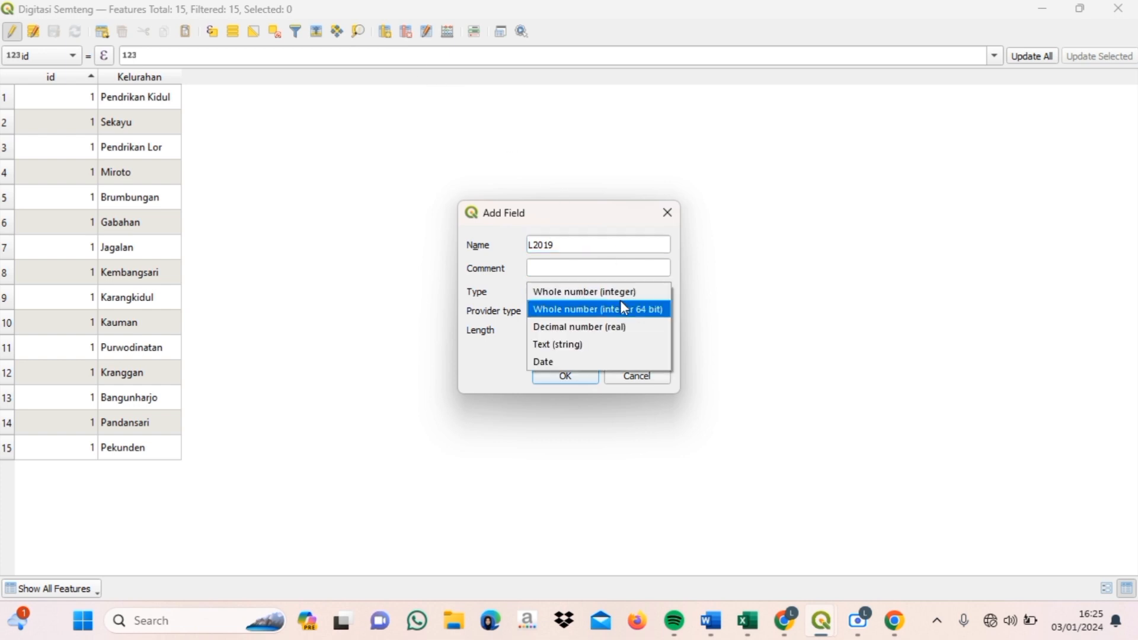
pyautogui.click(620, 301)
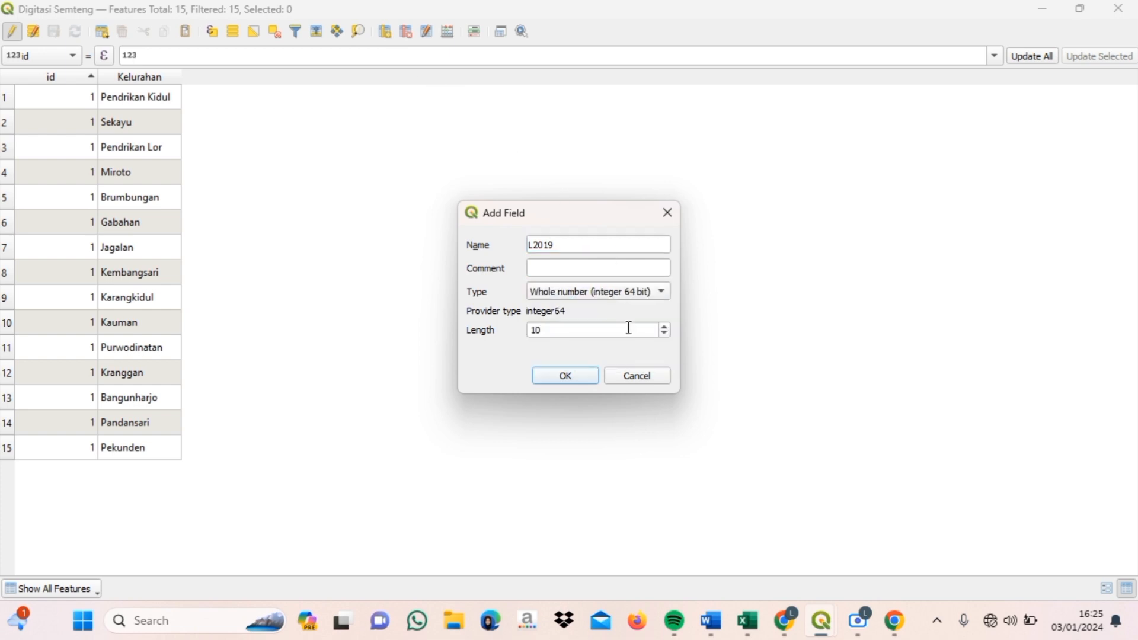
pyautogui.click(537, 332)
pyautogui.click(538, 375)
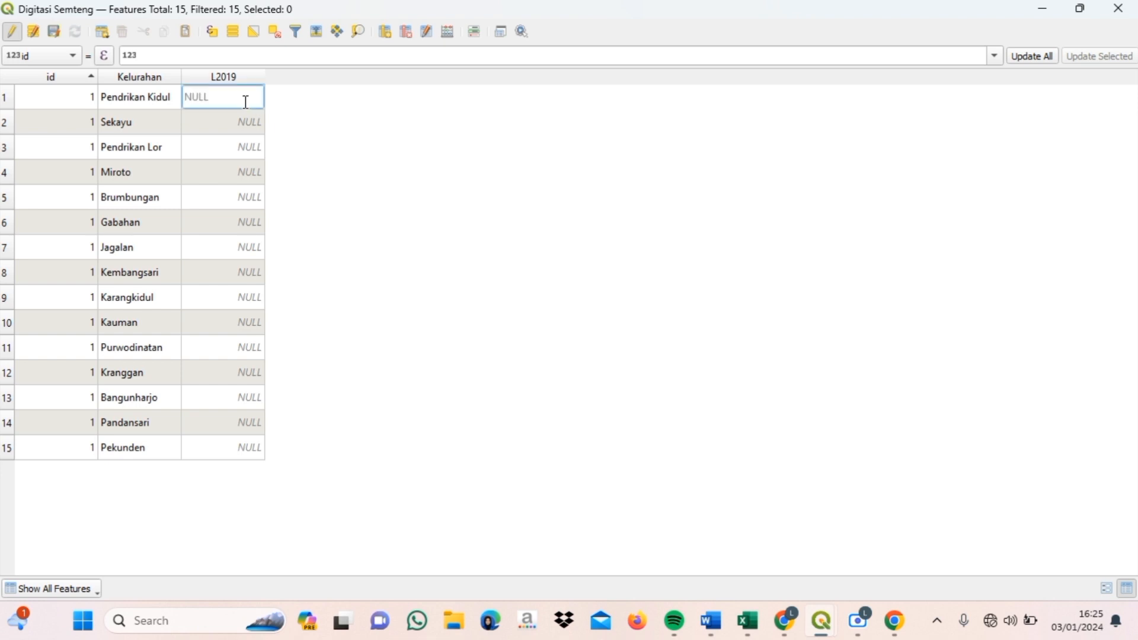
# - Enter L2019 values 1239, 1596, 2757, 2362, 1939, 3859, 2794 and 1951 for the first rows
pyautogui.write('1239')
pyautogui.doubleClick(234, 119)
pyautogui.write('1596')
pyautogui.doubleClick(241, 148)
pyautogui.write('2757')
pyautogui.doubleClick(229, 170)
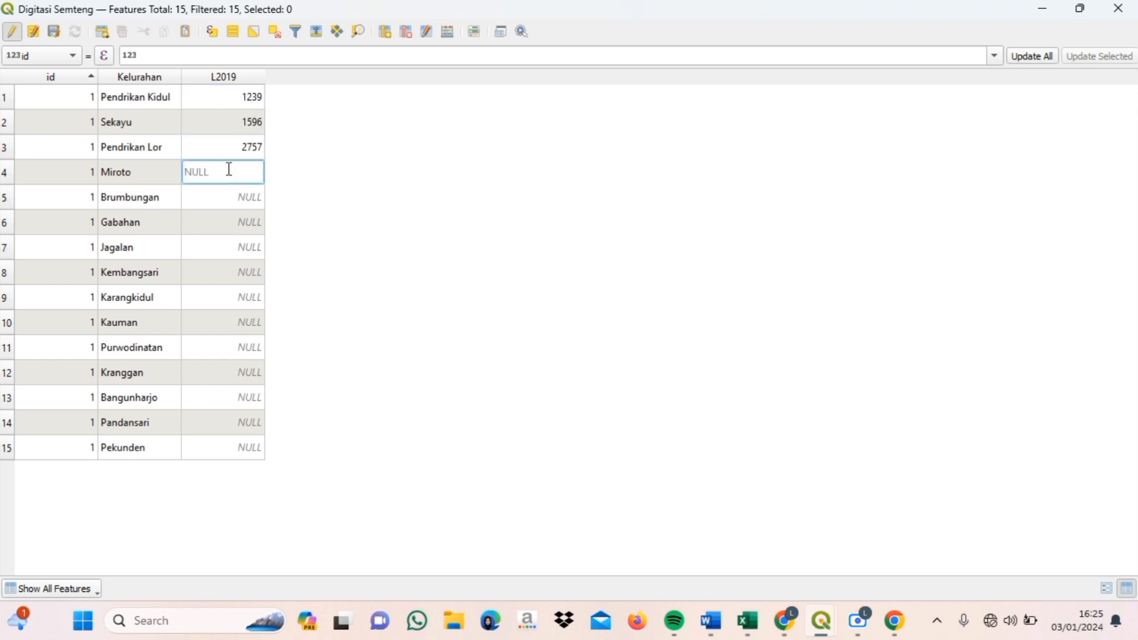
pyautogui.write('2362')
pyautogui.doubleClick(219, 196)
pyautogui.write('1939')
pyautogui.doubleClick(211, 221)
pyautogui.write('3859')
pyautogui.doubleClick(203, 249)
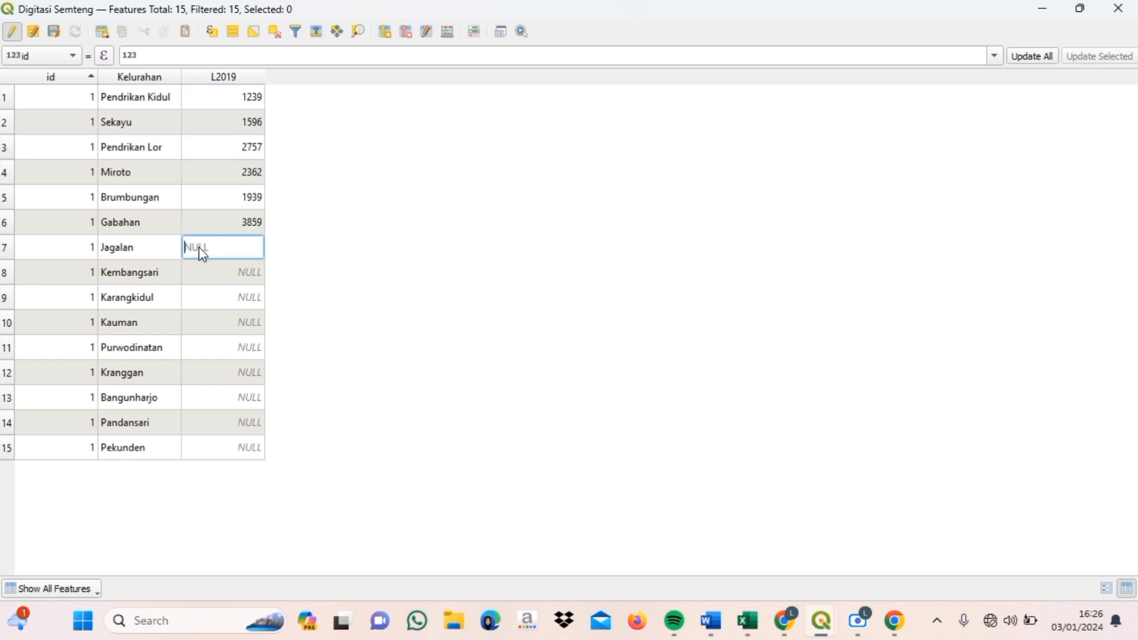
pyautogui.write('2794')
pyautogui.doubleClick(200, 271)
pyautogui.write('1951')
# - Enter the remaining L2019 values 2030, 1219, 2253, 2005, 1188, 1275 and 1727 through Pekunden
pyautogui.doubleClick(200, 298)
pyautogui.write('2030')
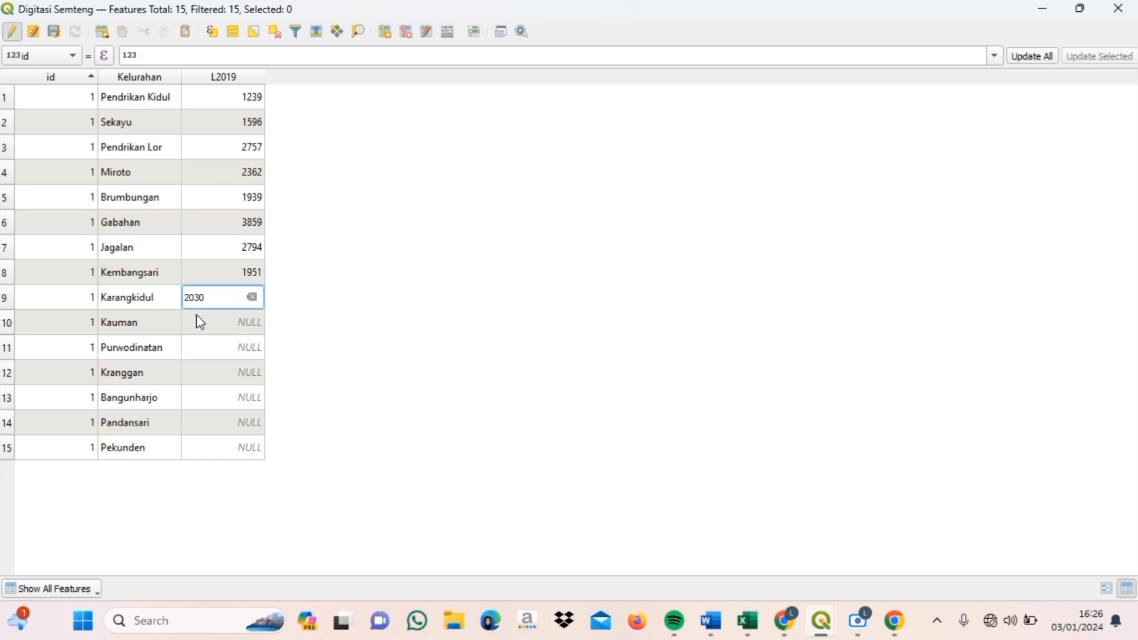
pyautogui.doubleClick(200, 322)
pyautogui.write('1219')
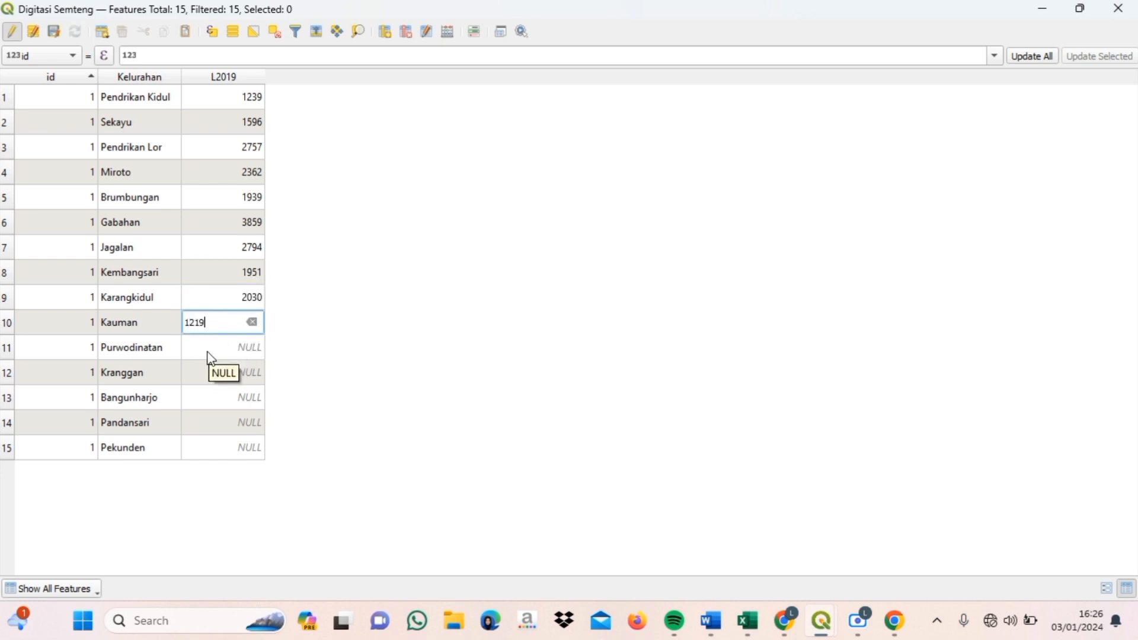
pyautogui.doubleClick(211, 358)
pyautogui.write('2253')
pyautogui.doubleClick(206, 373)
pyautogui.write('2005')
pyautogui.doubleClick(208, 397)
pyautogui.write('1188')
pyautogui.doubleClick(210, 423)
pyautogui.write('1275')
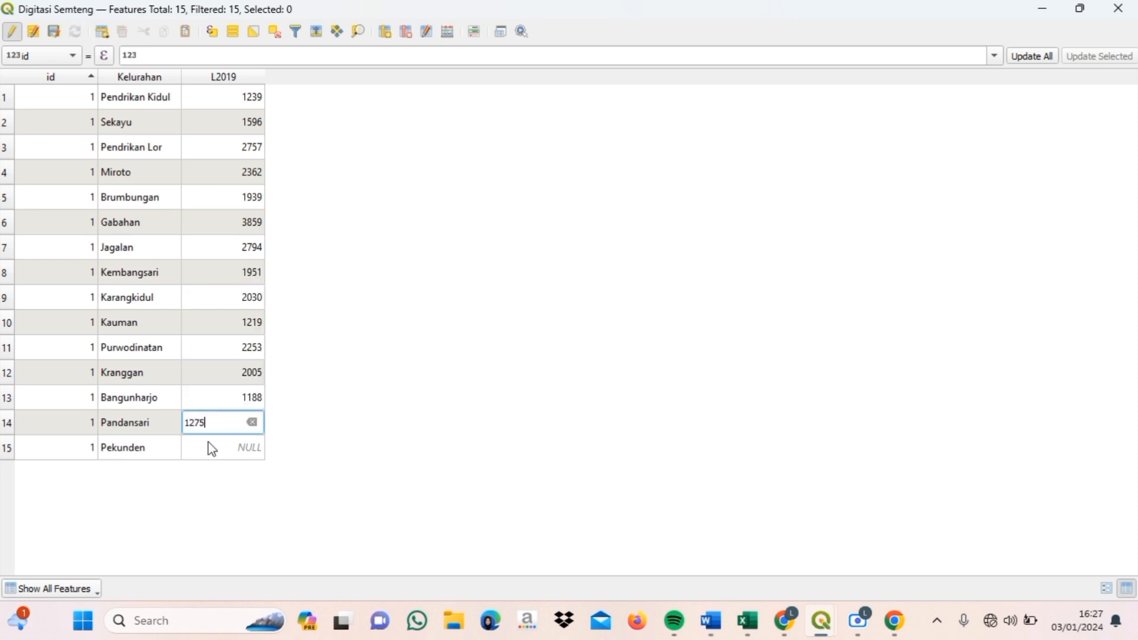
pyautogui.doubleClick(211, 449)
pyautogui.write('1727')
pyautogui.press('Return')
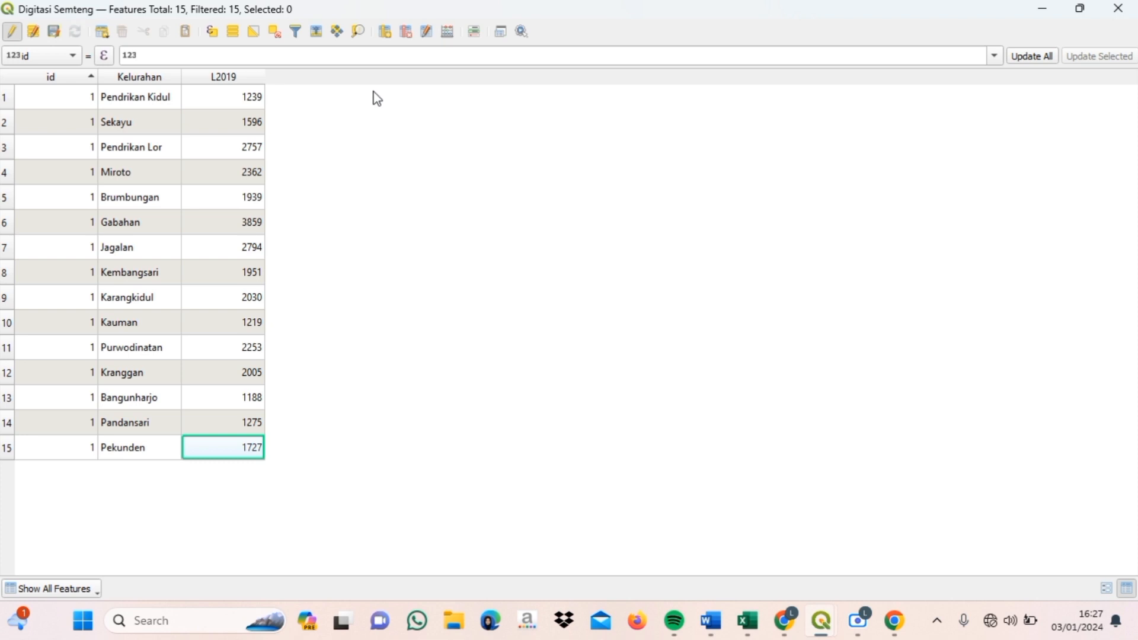
# - Add a P2019 field of type integer 64 bit with length 50
pyautogui.click(386, 33)
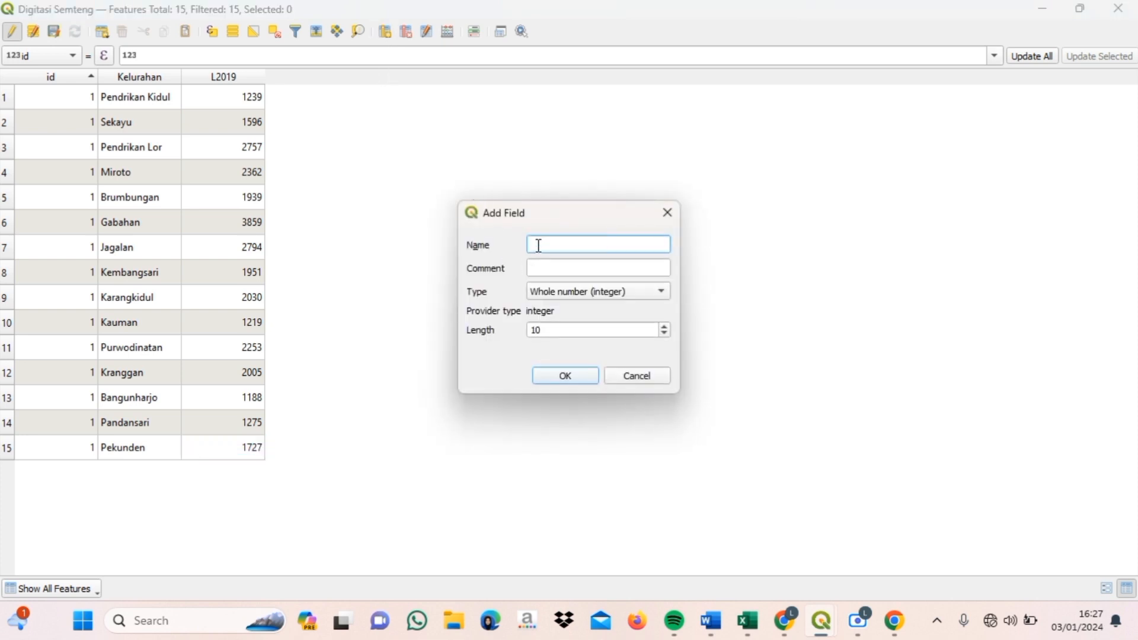
pyautogui.write('P2019')
pyautogui.click(638, 293)
pyautogui.click(623, 309)
pyautogui.doubleClick(599, 330)
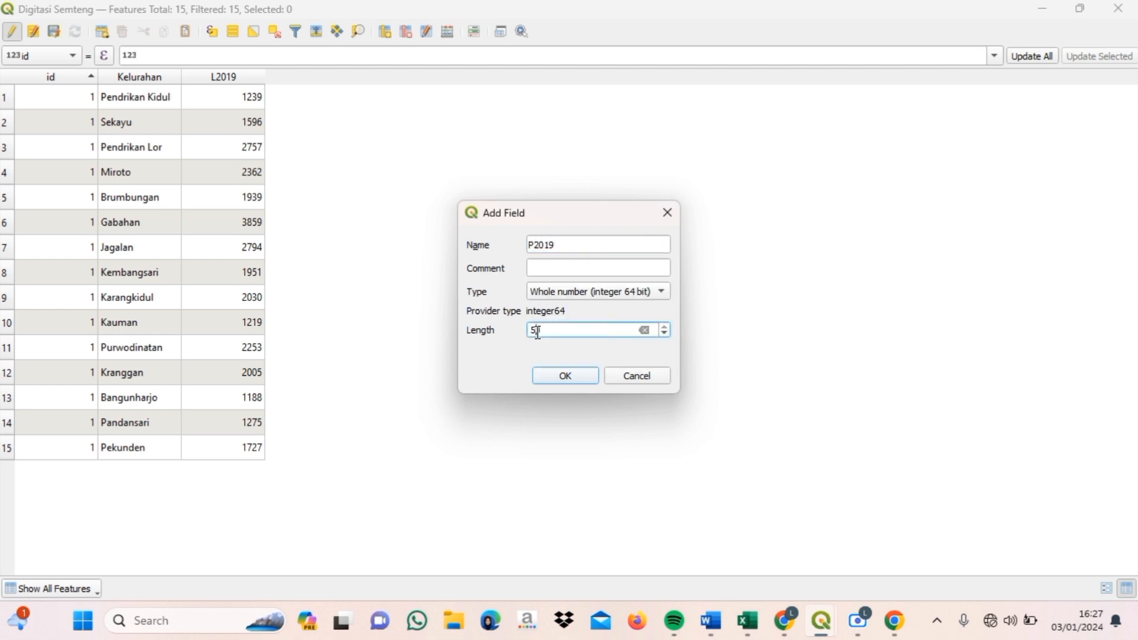
pyautogui.write('50')
pyautogui.click(563, 380)
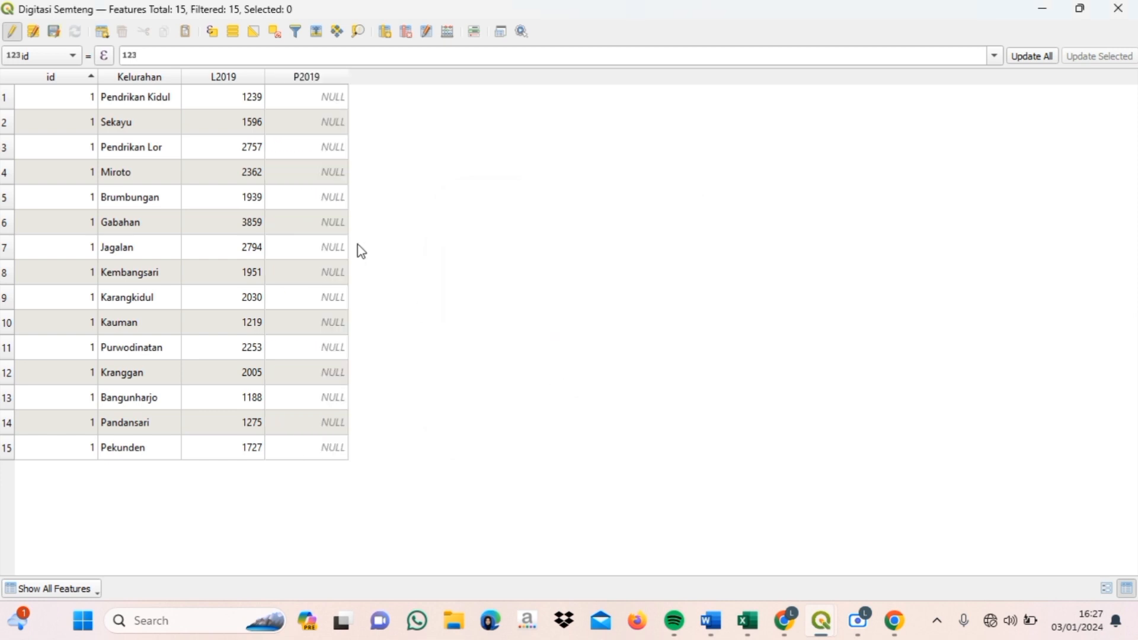
# - Enter P2019 values 2199, 4128, 3017 and 2076, starting with Pendrikan Kidul
pyautogui.doubleClick(308, 101)
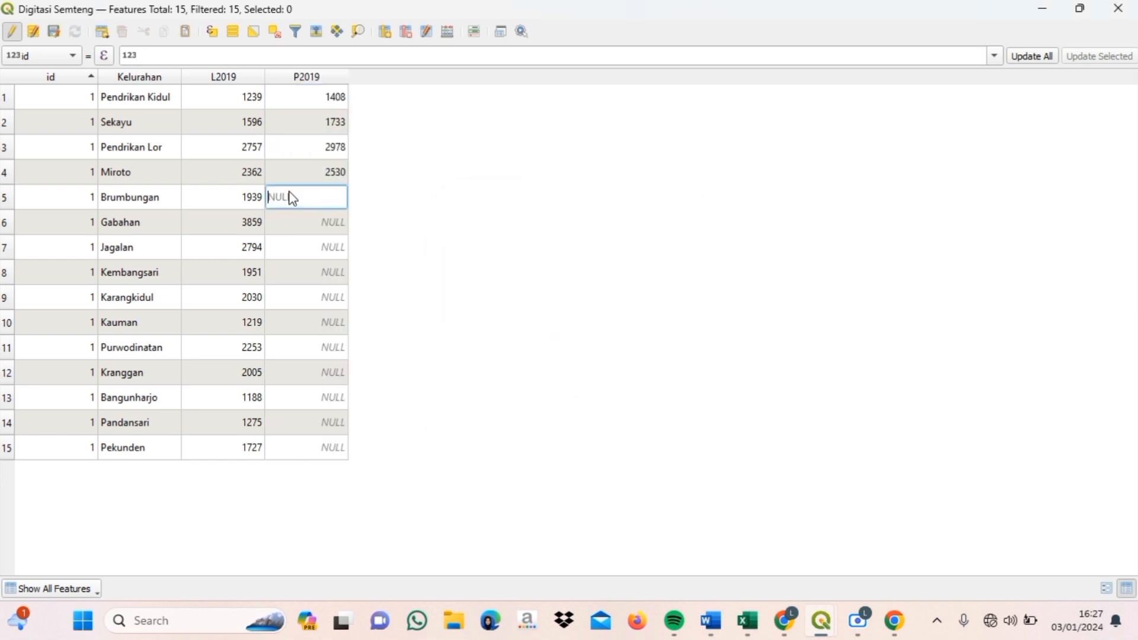
pyautogui.write('2199')
pyautogui.doubleClick(295, 223)
pyautogui.write('4128')
pyautogui.doubleClick(296, 248)
pyautogui.write('3017')
pyautogui.doubleClick(298, 272)
pyautogui.write('2076')
pyautogui.doubleClick(299, 297)
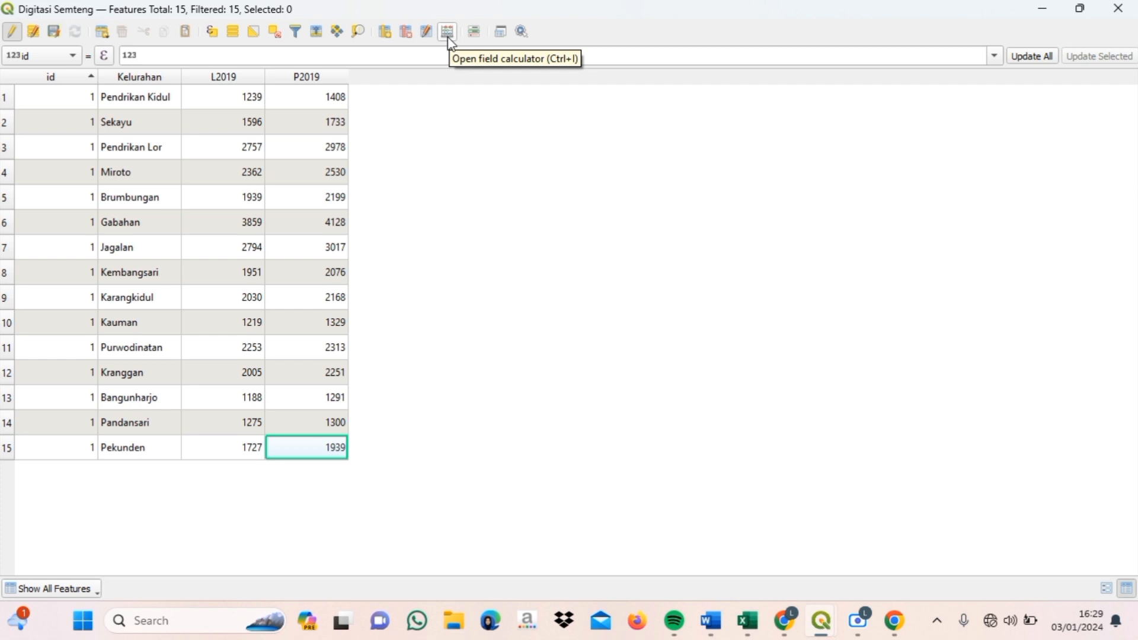
# - In the Field Calculator, create integer 64-bit field Jmlh 2019 as "L2019" + "P2019"
pyautogui.click(449, 39)
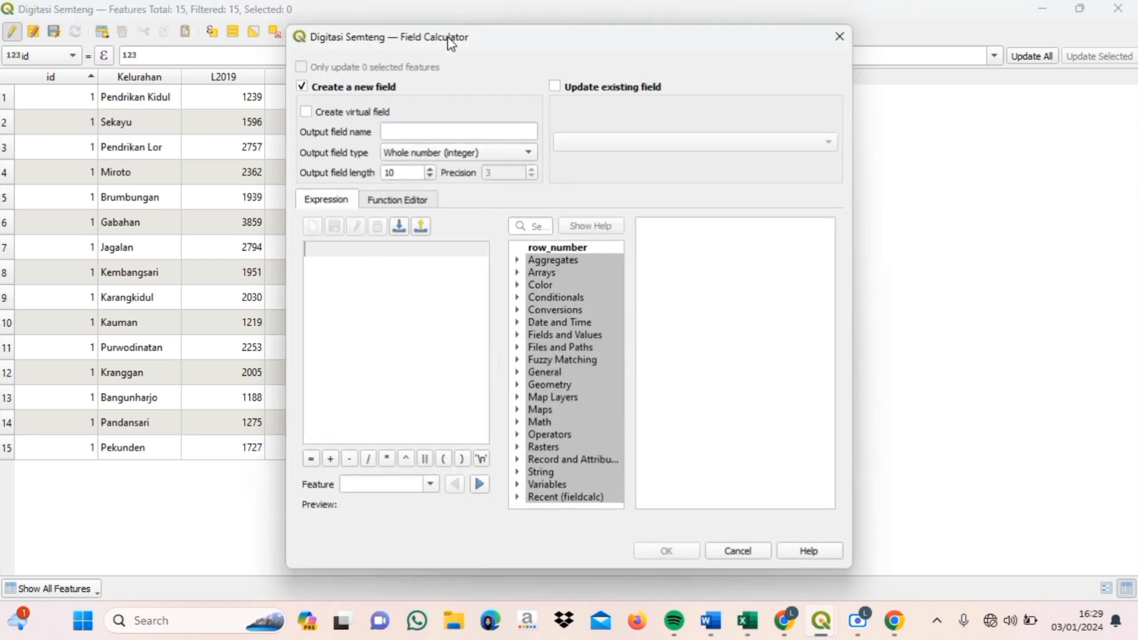
pyautogui.click(436, 129)
pyautogui.press('capslock')
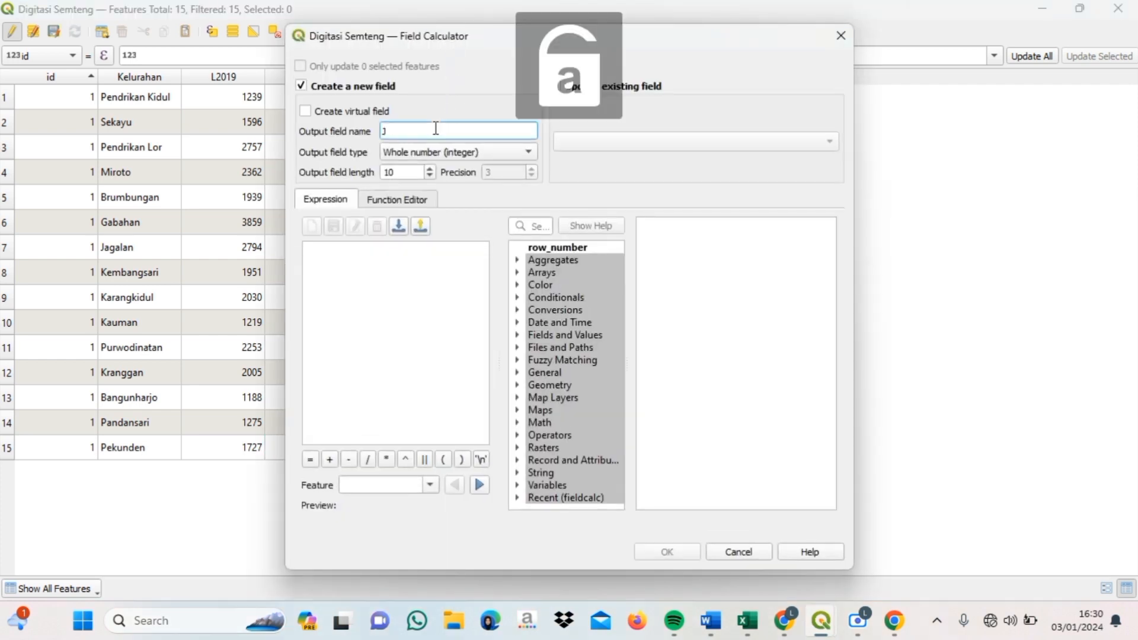
pyautogui.write('Jmlh')
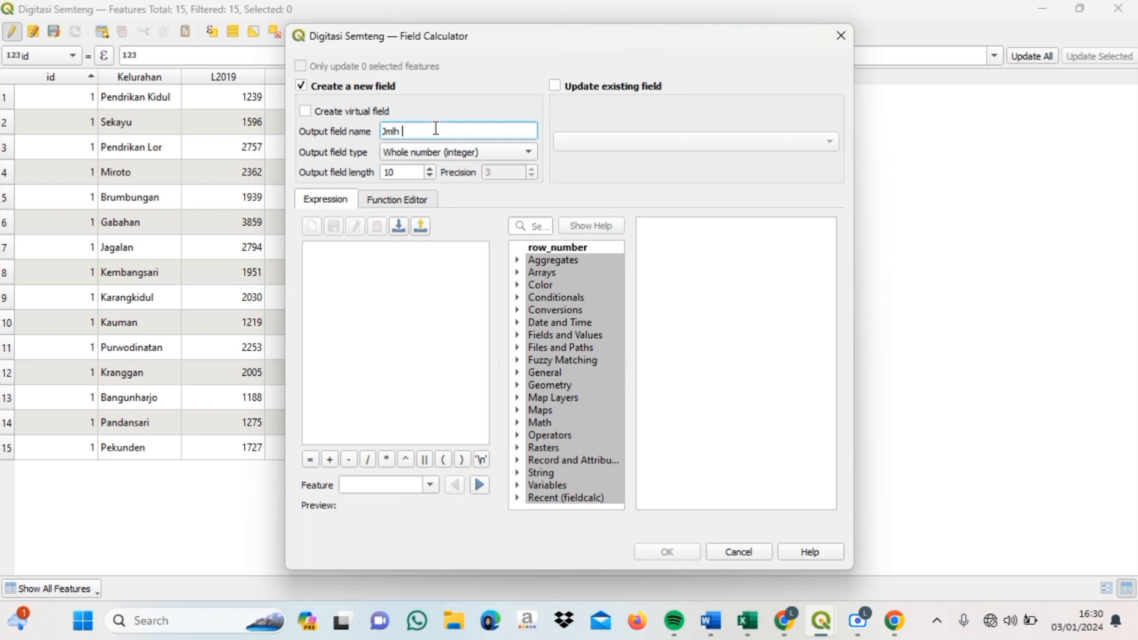
pyautogui.write(' 2019')
pyautogui.click(527, 153)
pyautogui.click(501, 168)
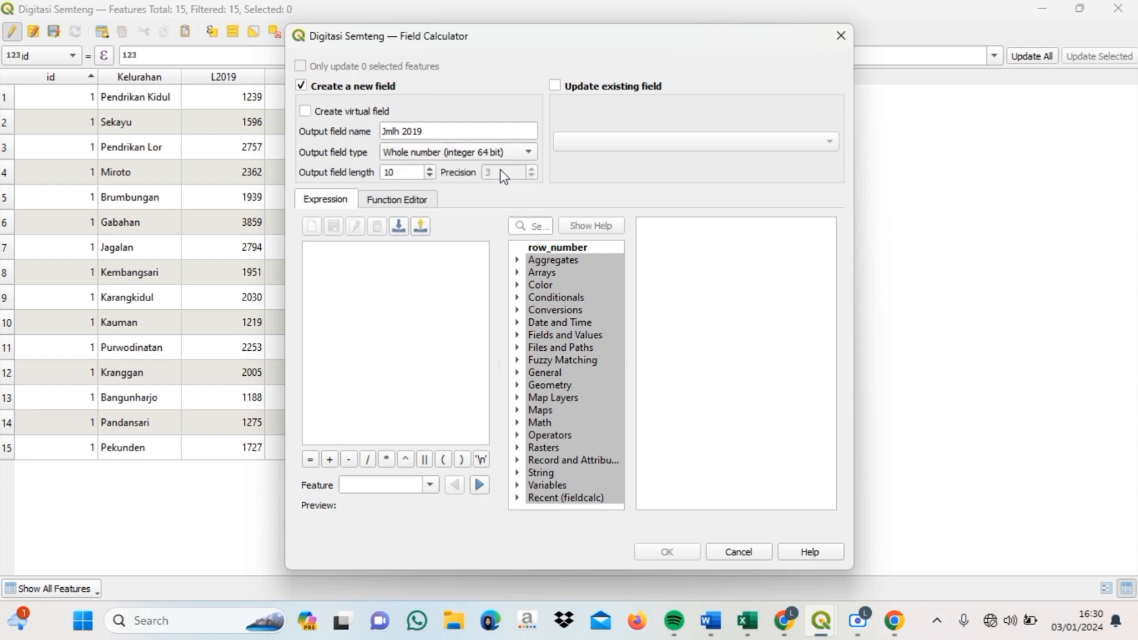
pyautogui.click(517, 335)
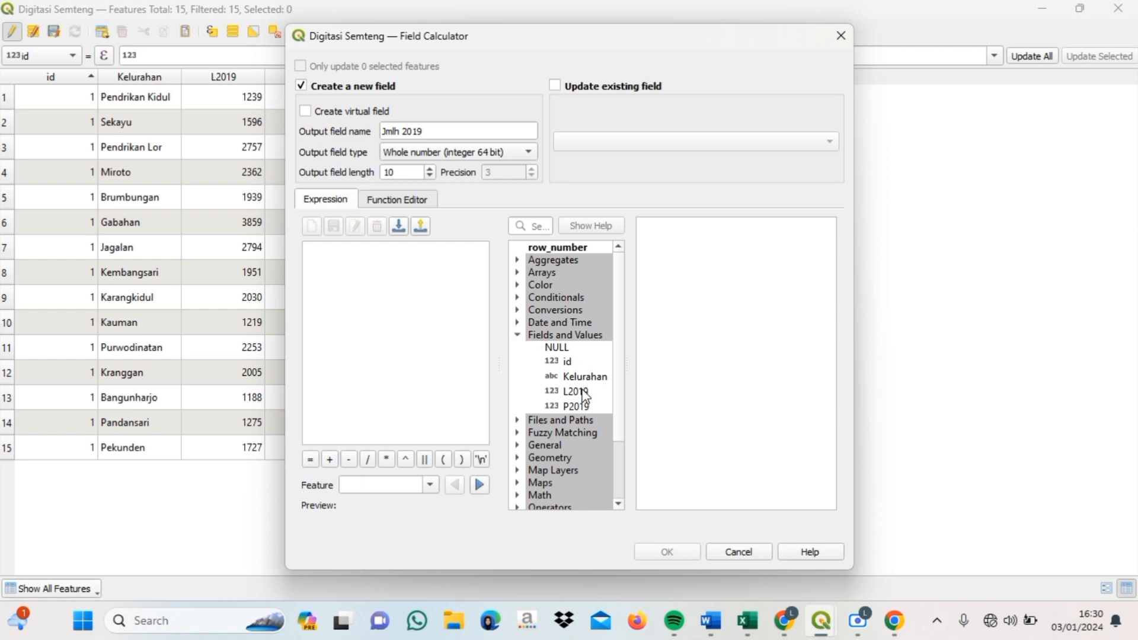
pyautogui.doubleClick(576, 393)
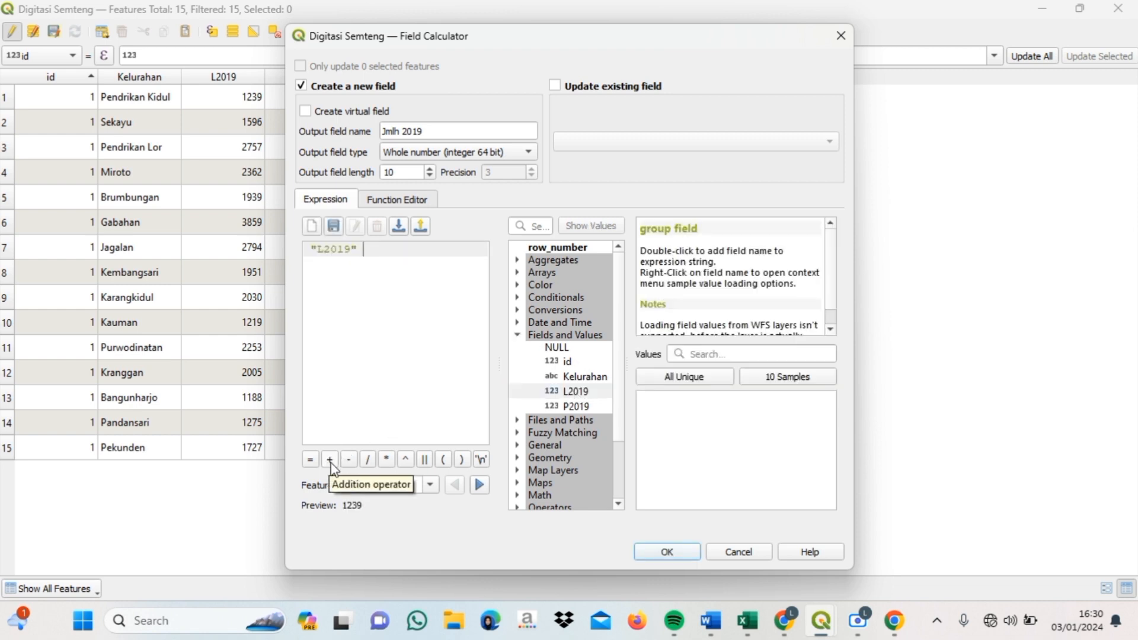
pyautogui.click(330, 460)
pyautogui.doubleClick(591, 406)
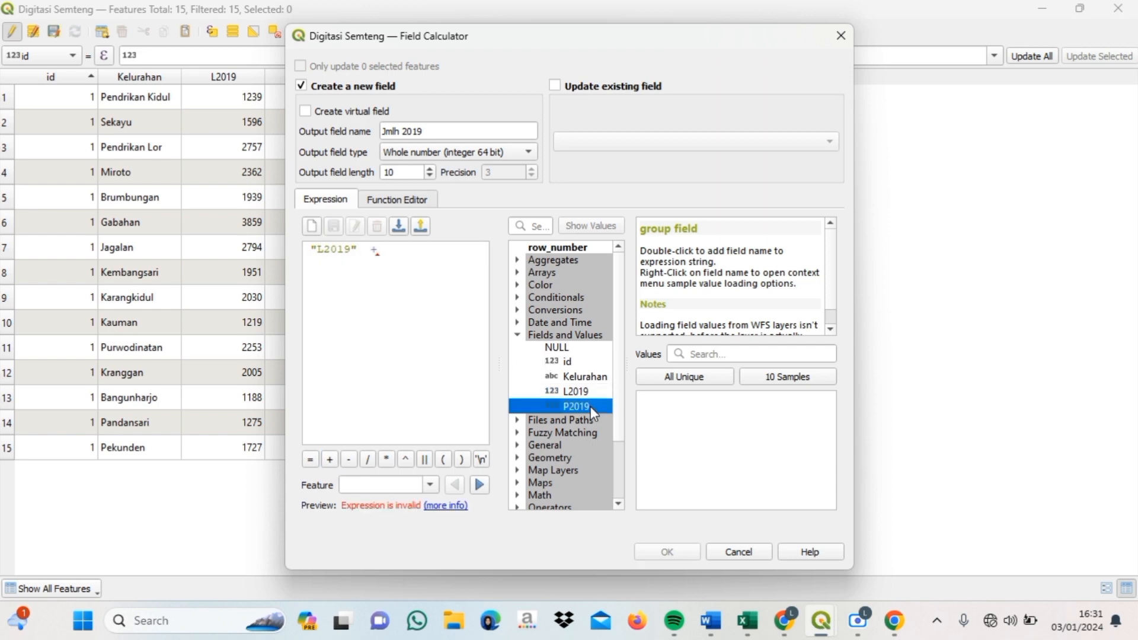
pyautogui.click(668, 552)
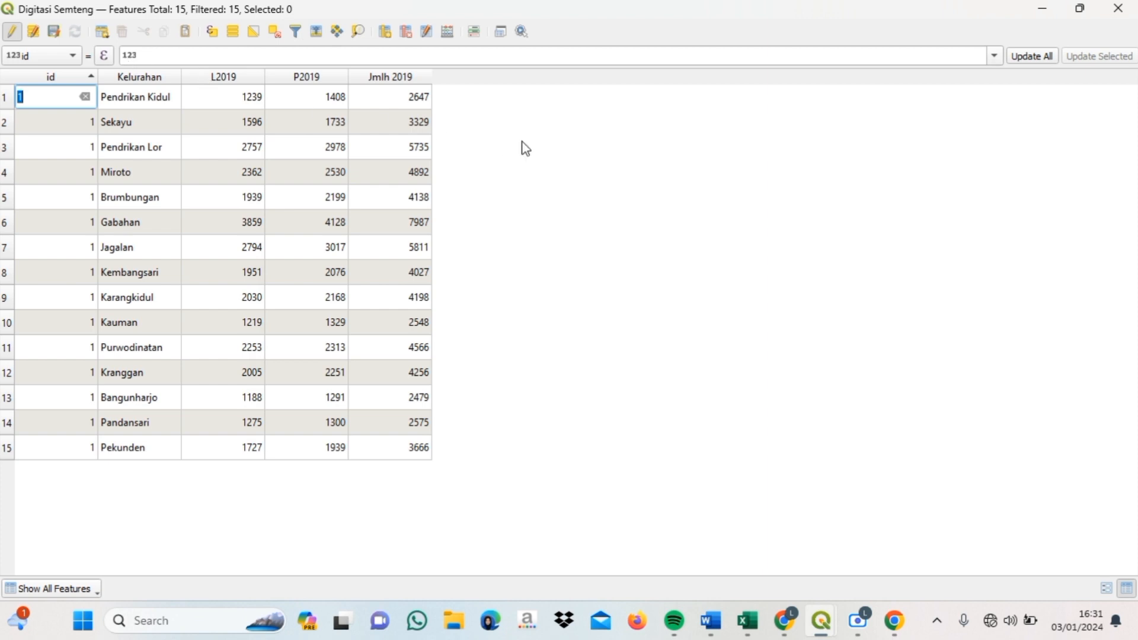
# - Stop editing, save the Digitasi Semteng edits, and dock the attribute table
pyautogui.click(13, 32)
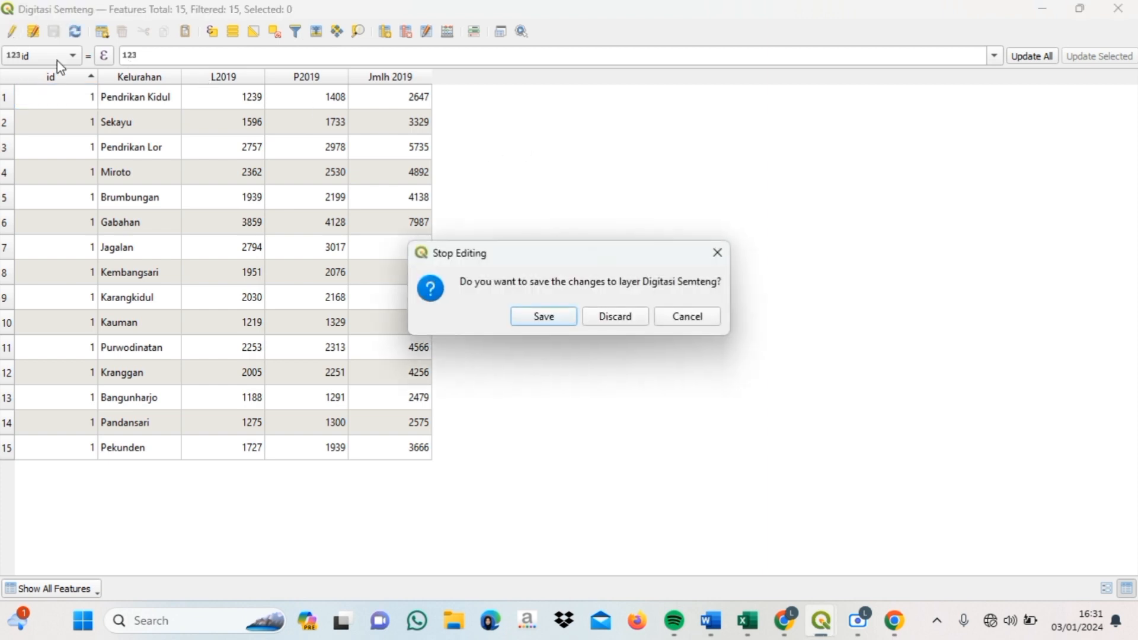
pyautogui.click(557, 317)
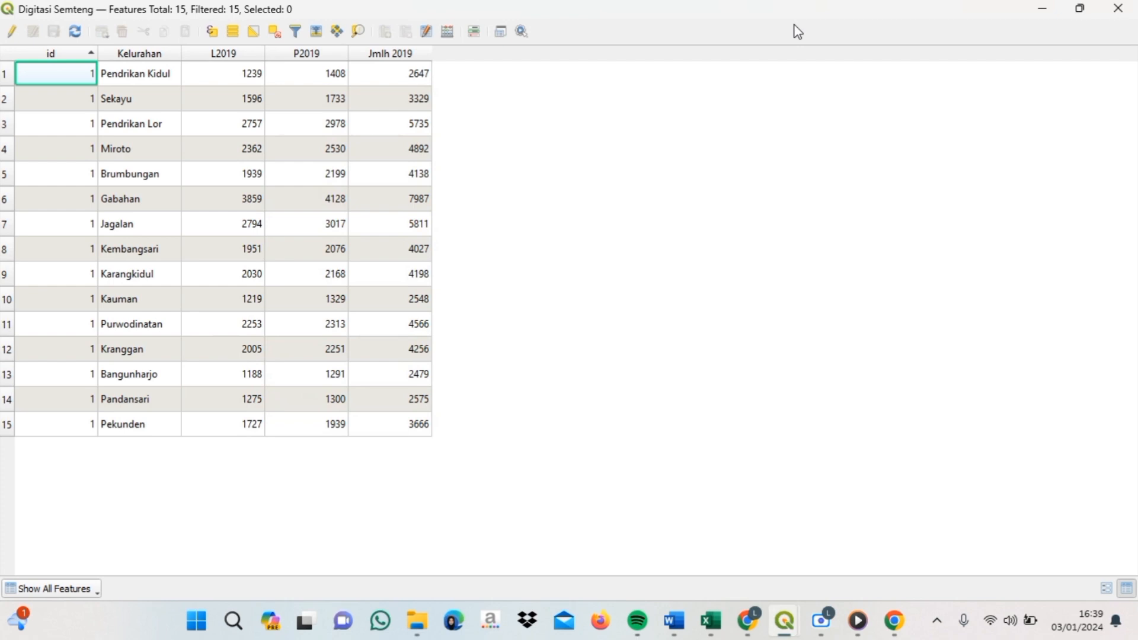
pyautogui.click(500, 32)
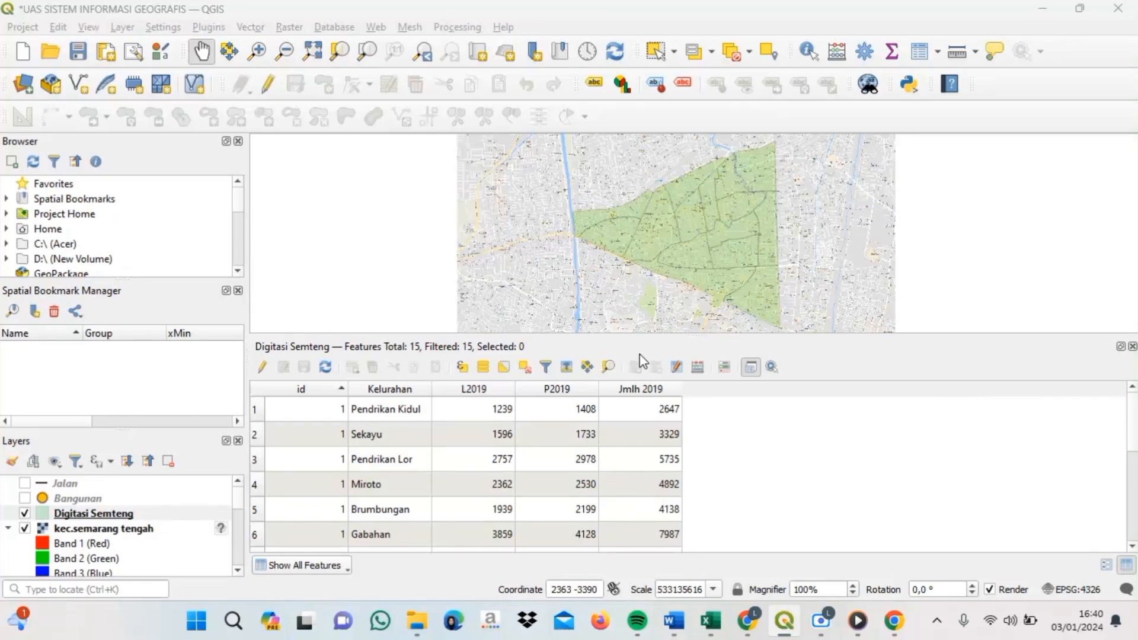
# - Select the Sekayu, Miroto and Gabahan rows to see their polygons, then clear the selection
pyautogui.click(255, 433)
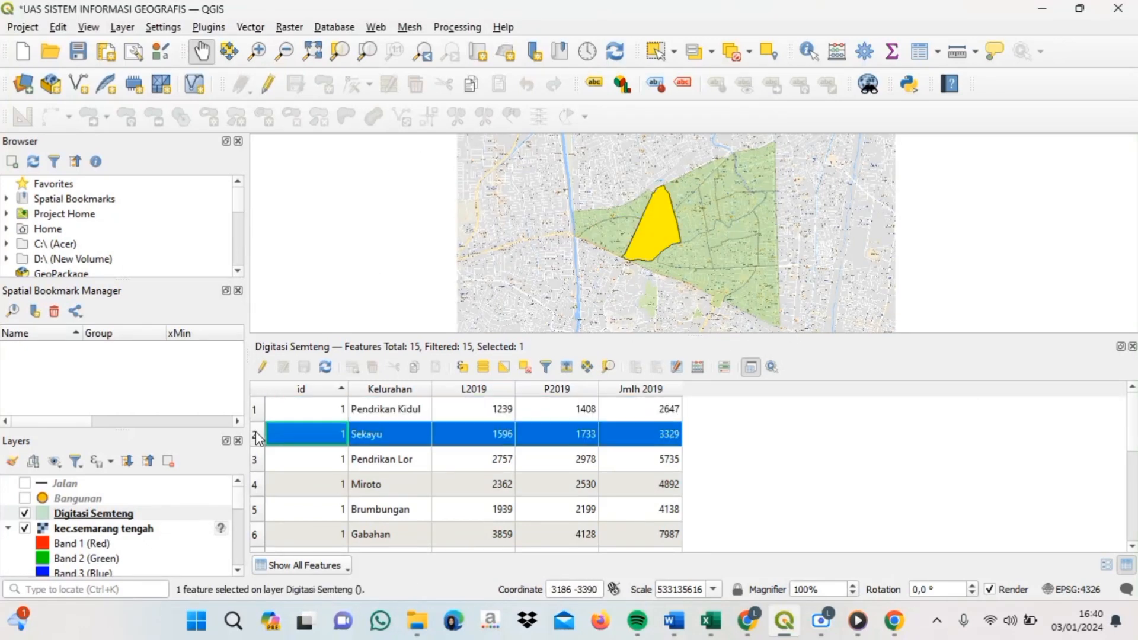
pyautogui.click(256, 484)
pyautogui.click(255, 534)
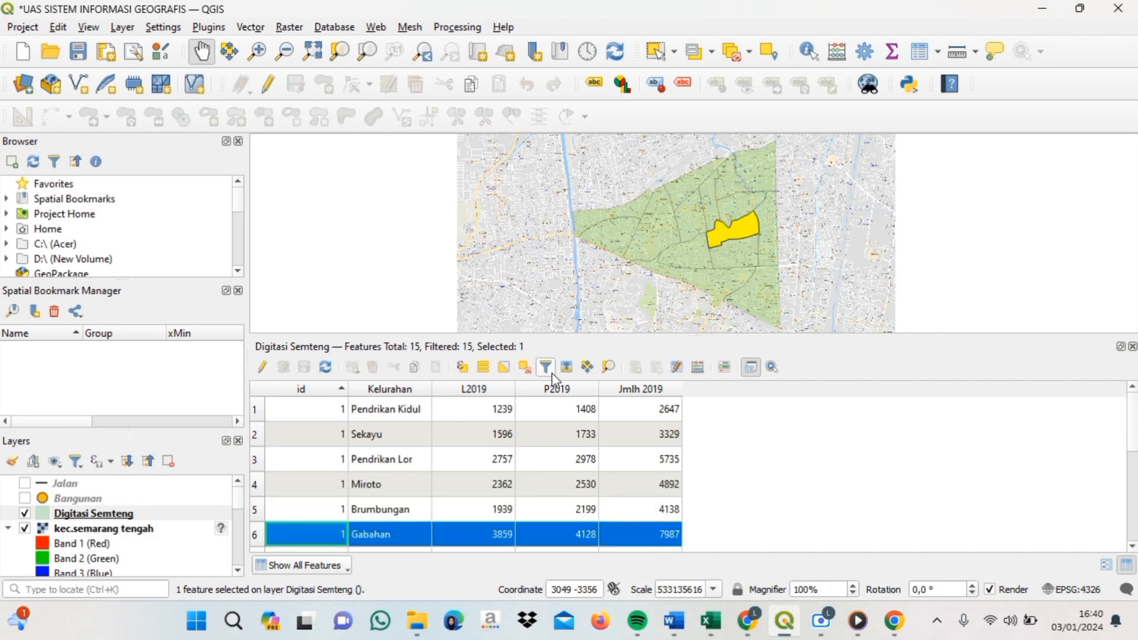
pyautogui.click(524, 367)
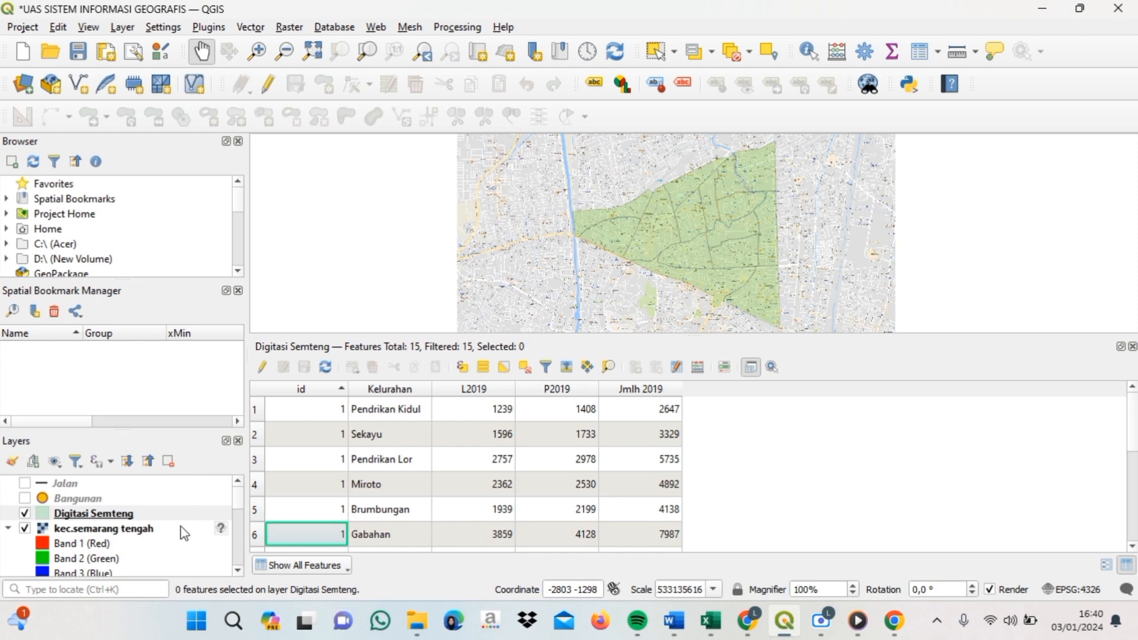
# - Export Digitasi Semteng as 'Layer atribut pddk' on drive D, add it, then switch to the Excel workbook
pyautogui.rightClick(107, 519)
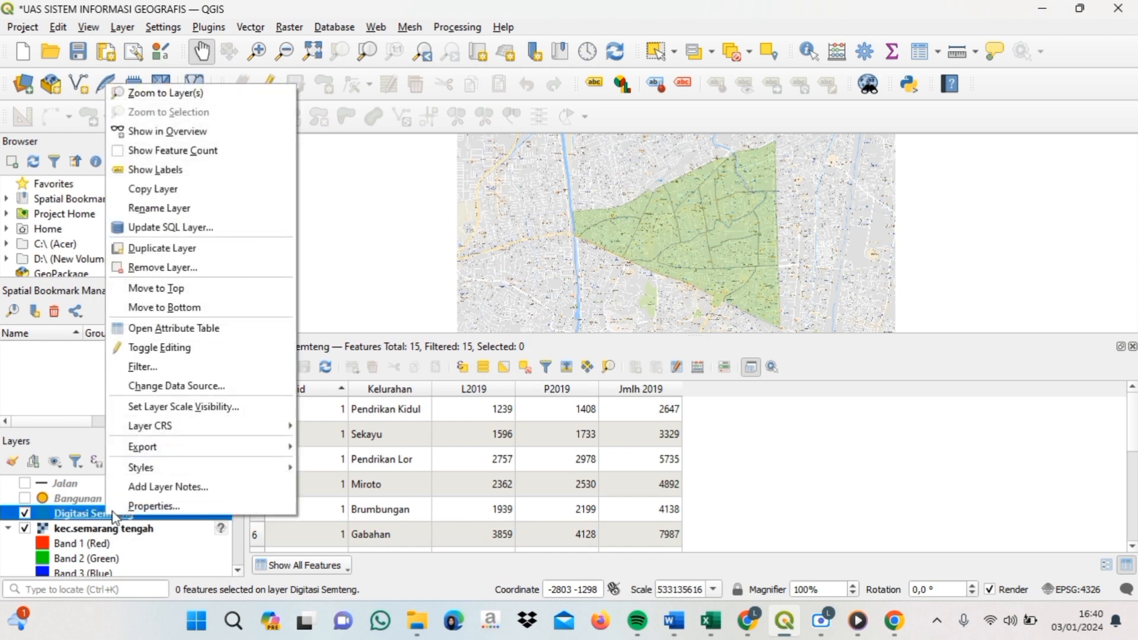
pyautogui.moveTo(156, 454)
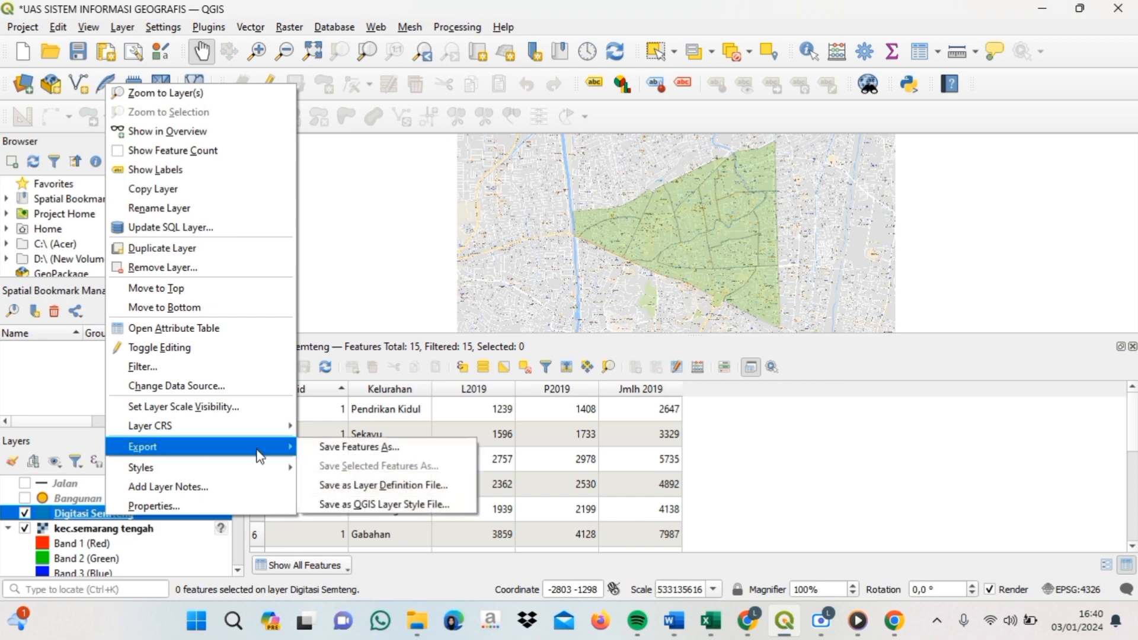
pyautogui.click(374, 450)
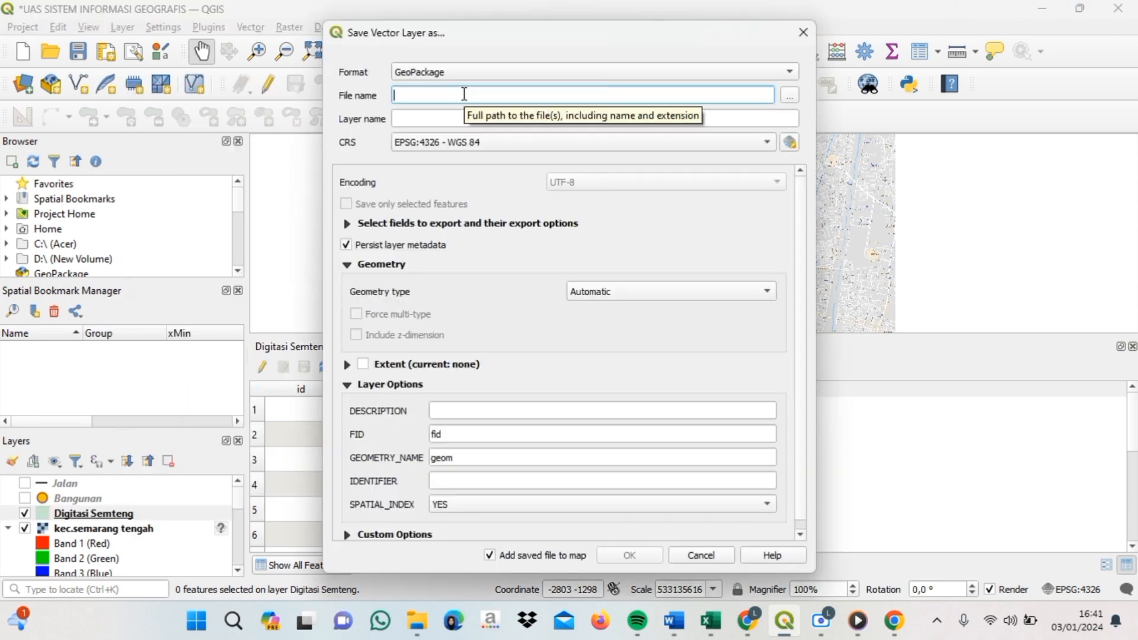
pyautogui.click(789, 96)
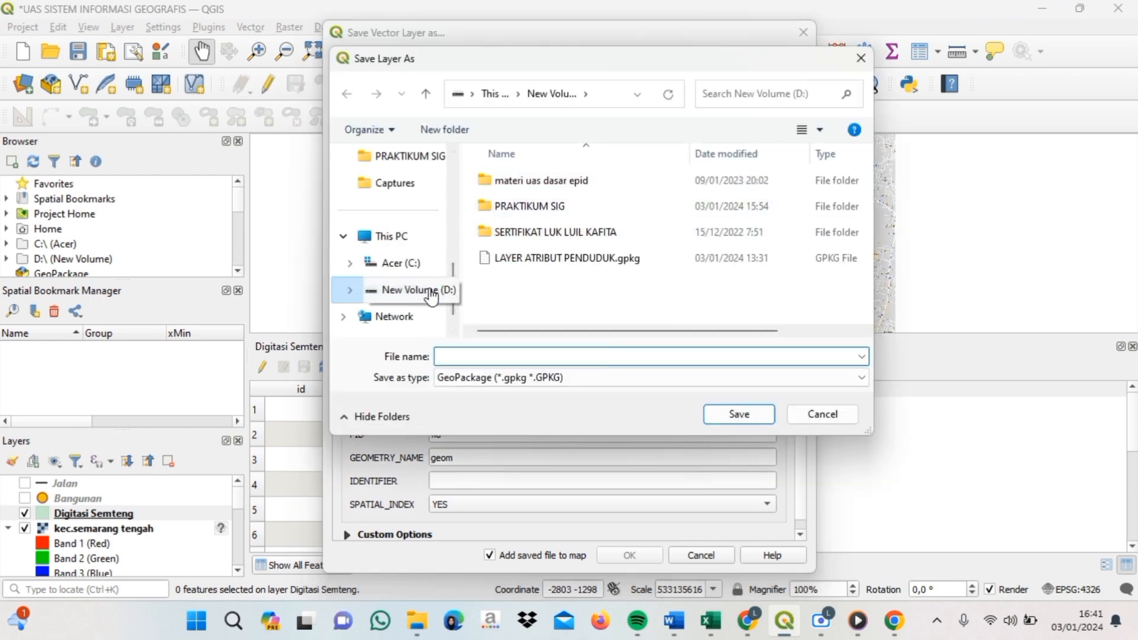
pyautogui.write('Layer atribut pddk')
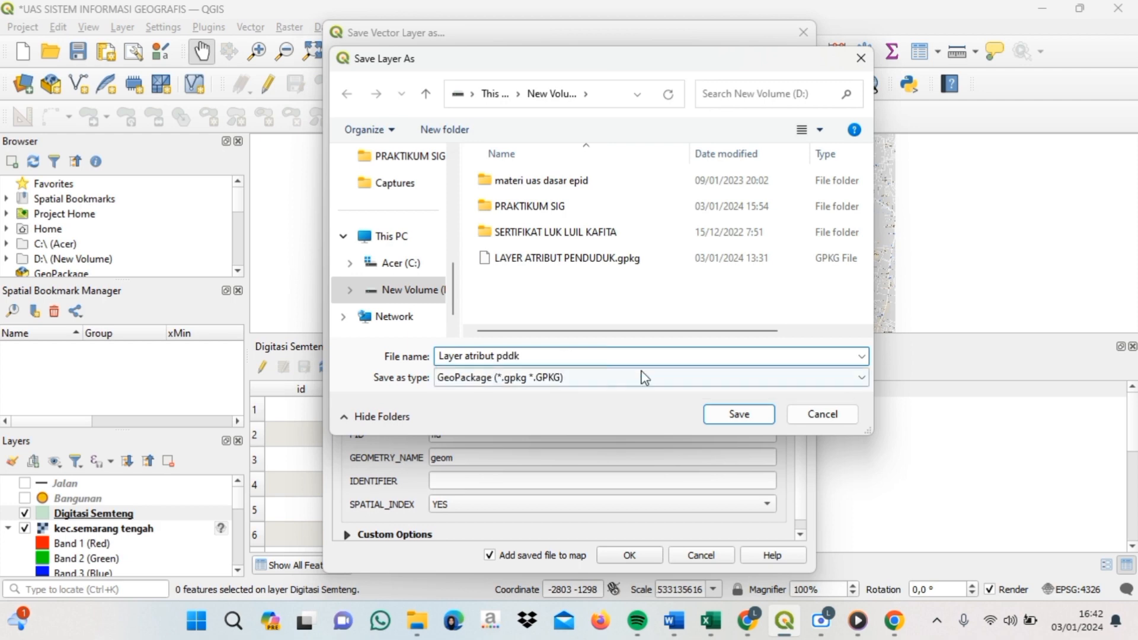
pyautogui.click(739, 414)
pyautogui.click(637, 556)
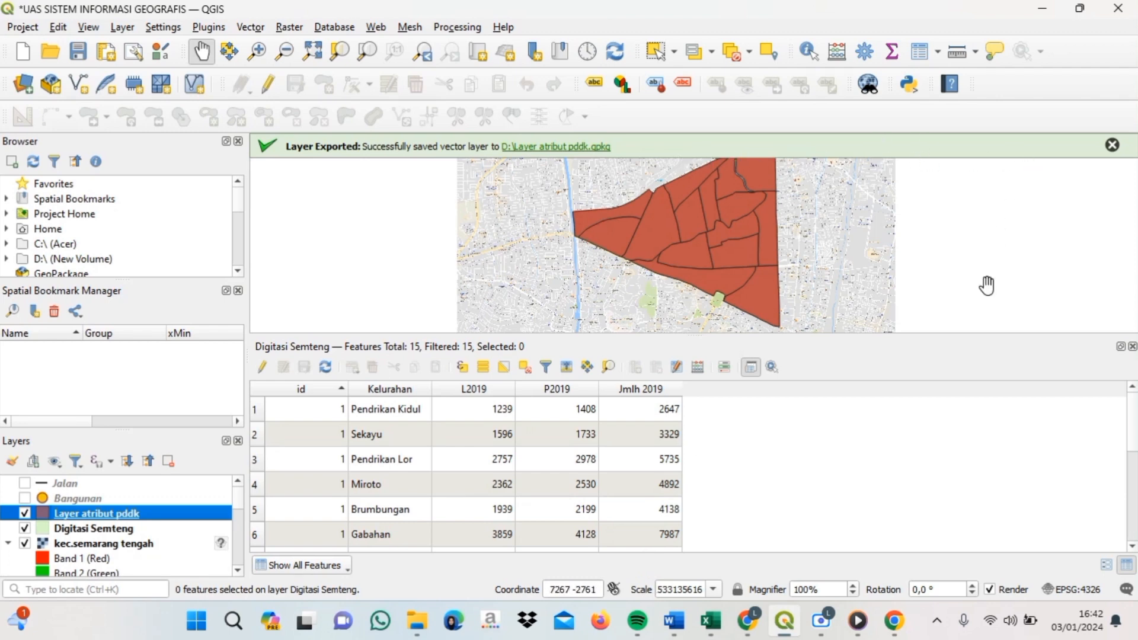
pyautogui.moveTo(985, 287); pyautogui.dragTo(1019, 317)
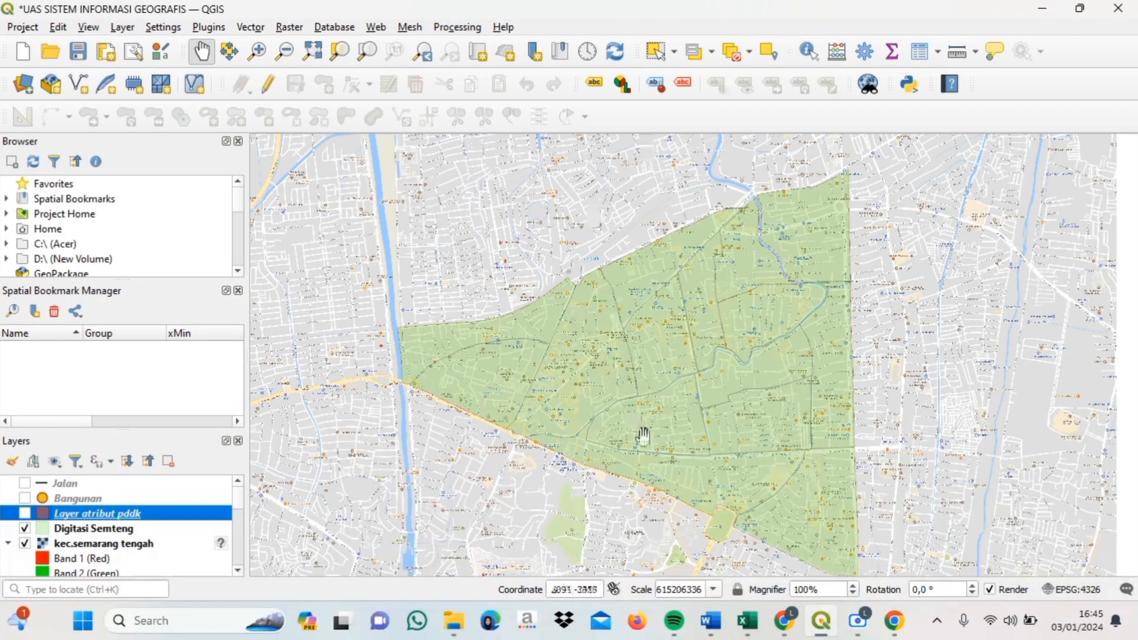
pyautogui.click(747, 621)
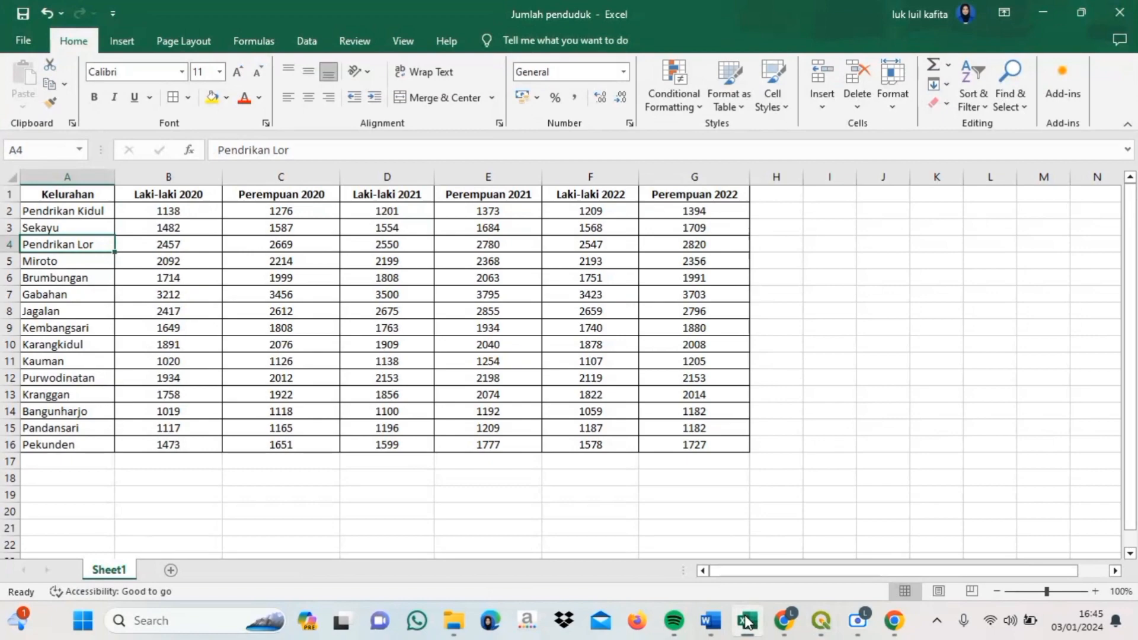
# - Return to QGIS and open the attribute table of Layer atribut pddk for comparison
pyautogui.click(818, 629)
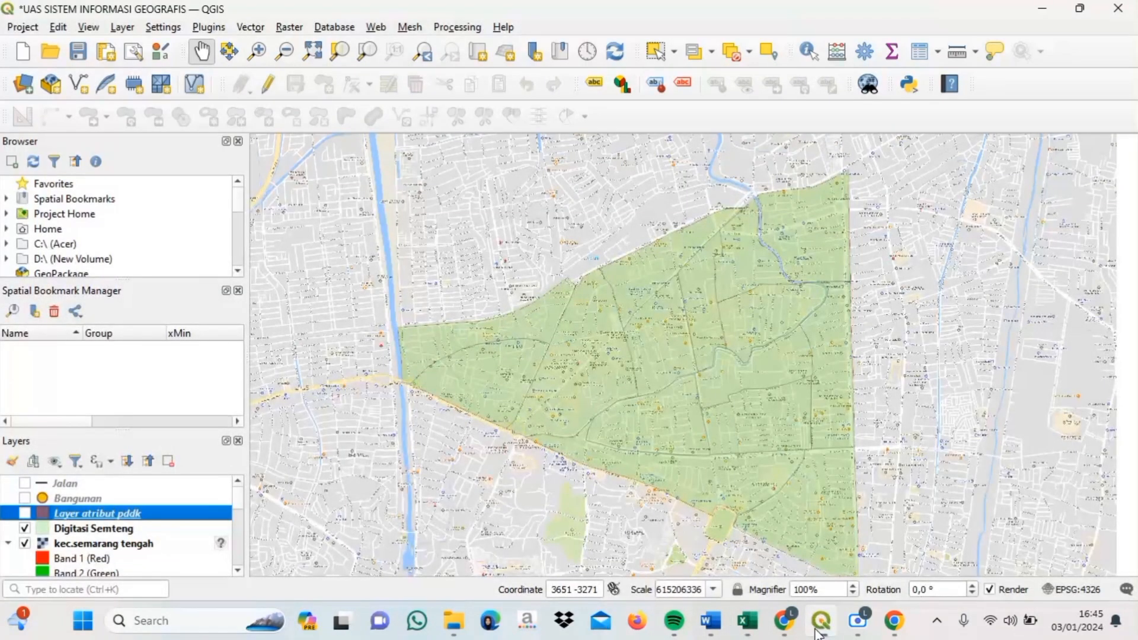
pyautogui.click(919, 54)
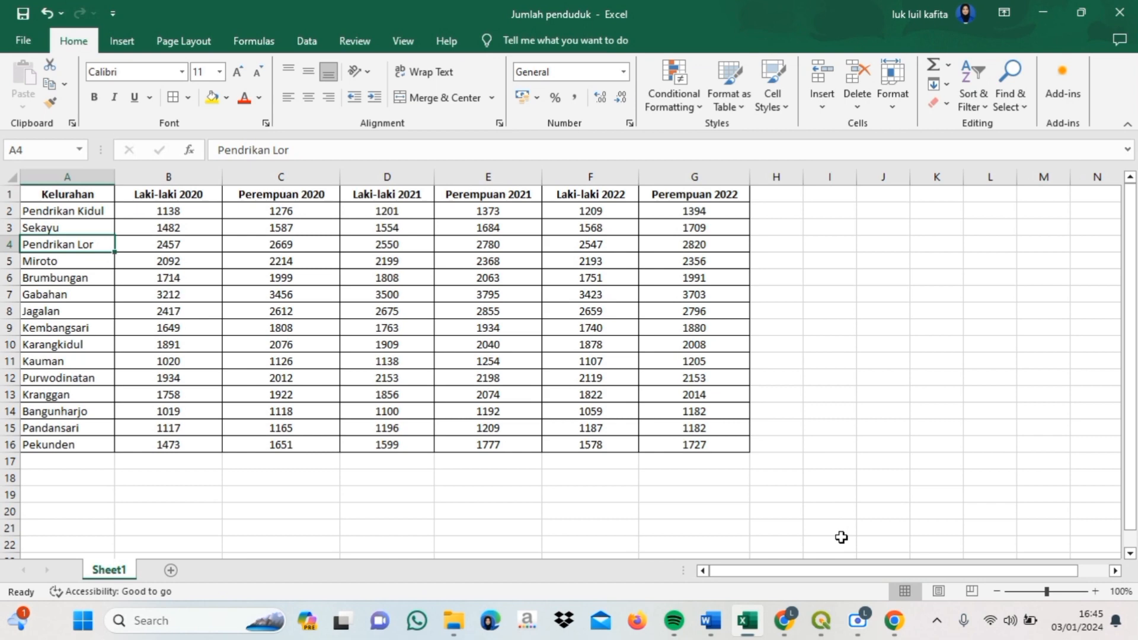
# - Confirm in the plugin manager that Spreadsheet Layers is installed and enabled, then close it
pyautogui.moveTo(821, 621)
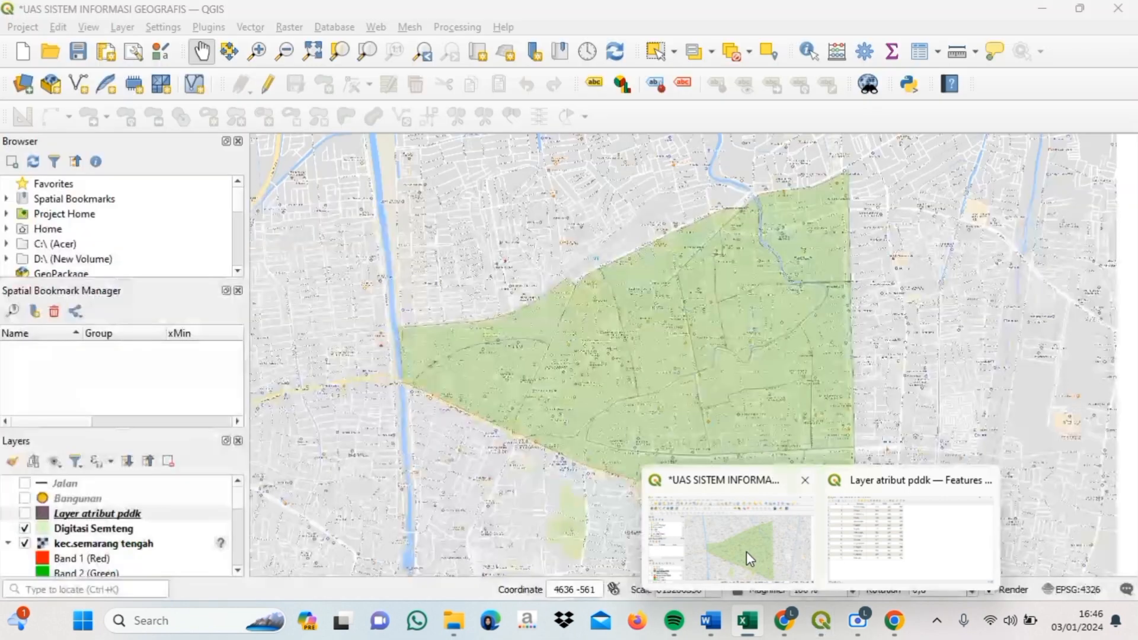
pyautogui.click(746, 551)
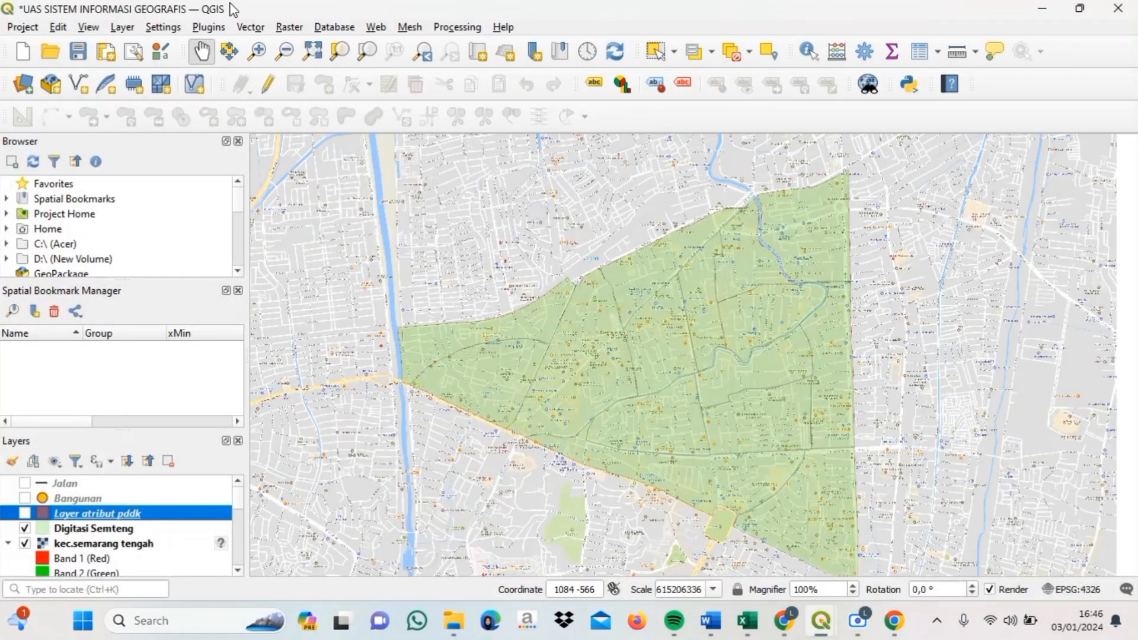
pyautogui.click(222, 28)
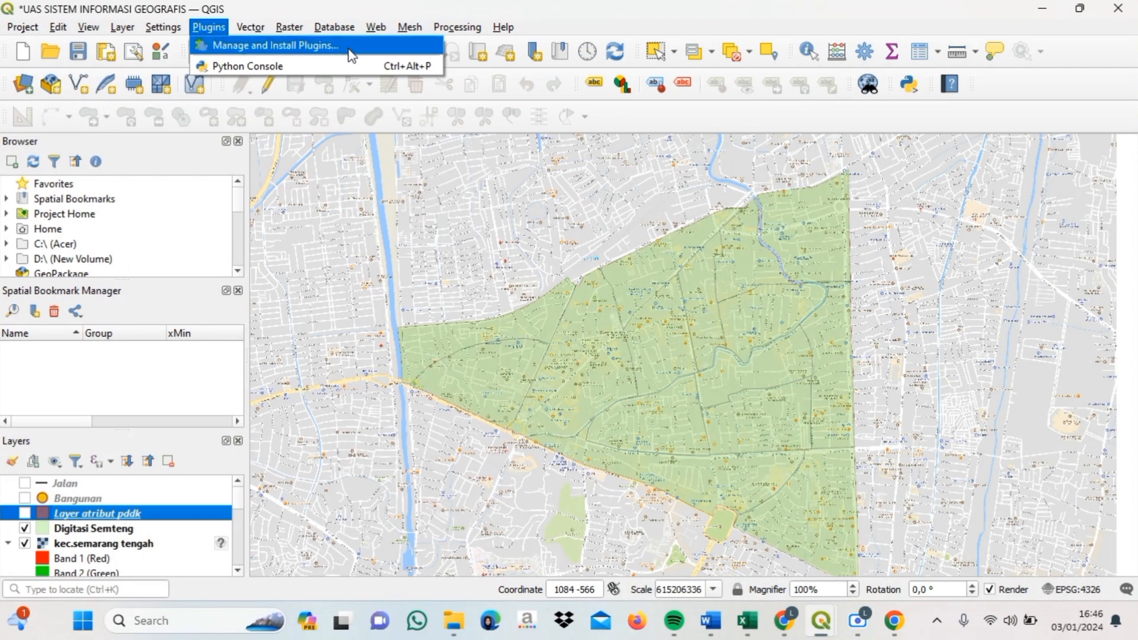
pyautogui.click(362, 51)
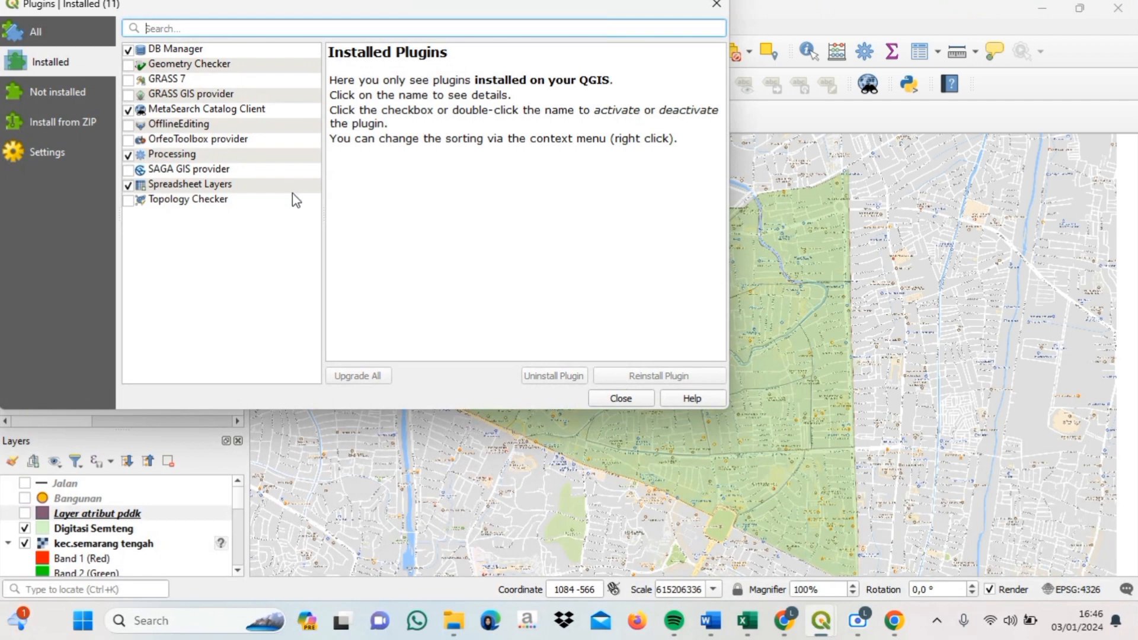
pyautogui.click(621, 398)
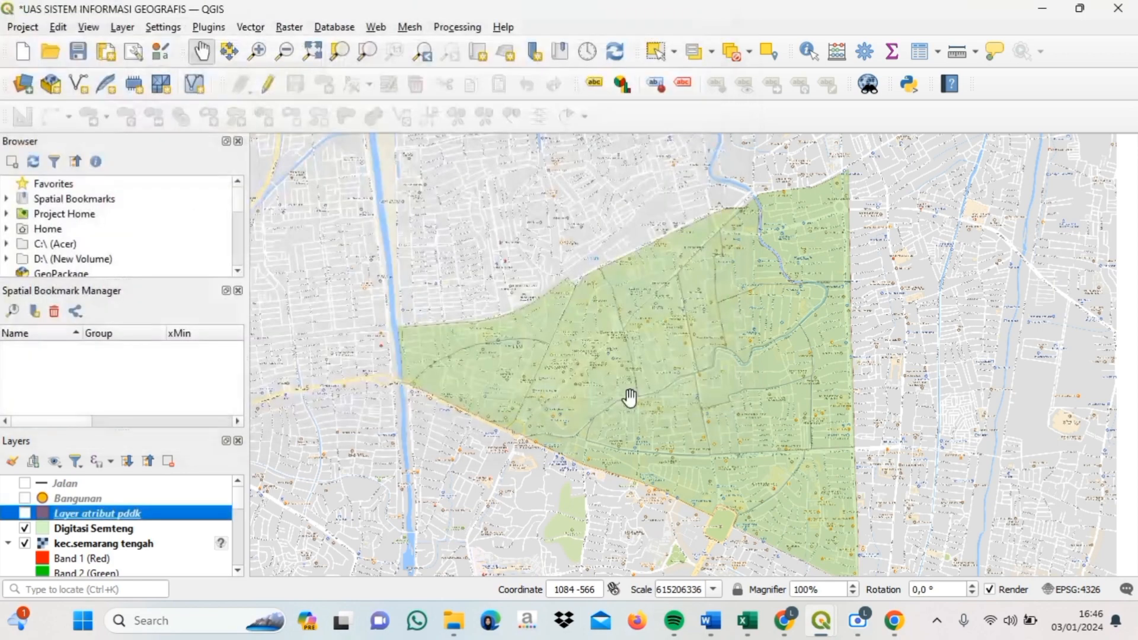
# - Load Sheet1 of D:/Jumlah penduduk.xlsx as spreadsheet layer Jumlah penduduk-Sheet1
pyautogui.click(123, 28)
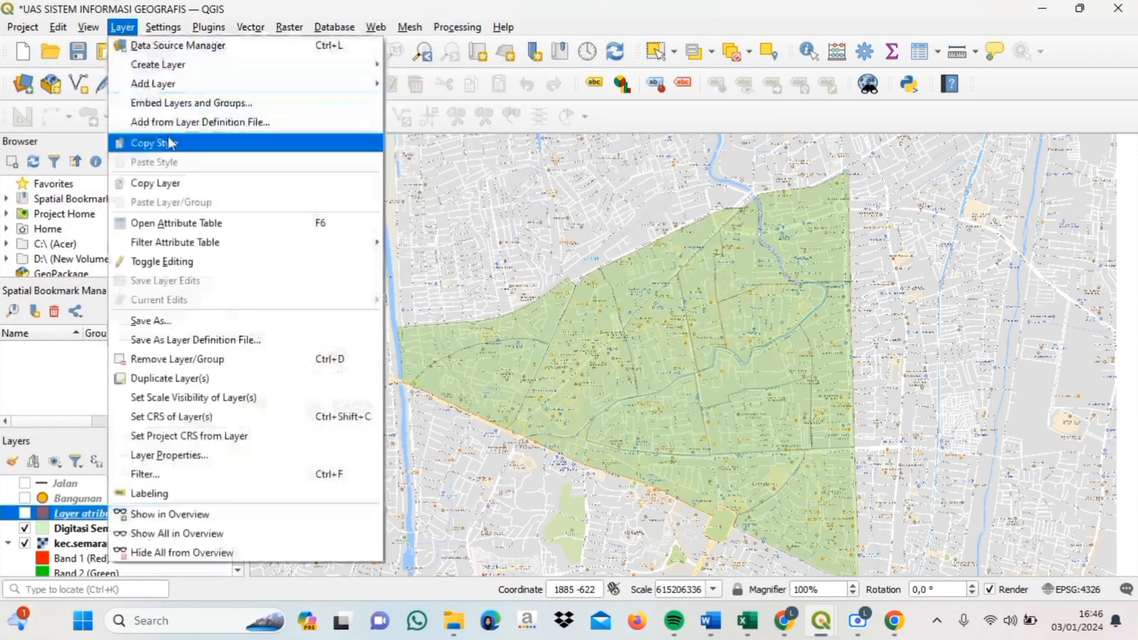
pyautogui.moveTo(162, 86)
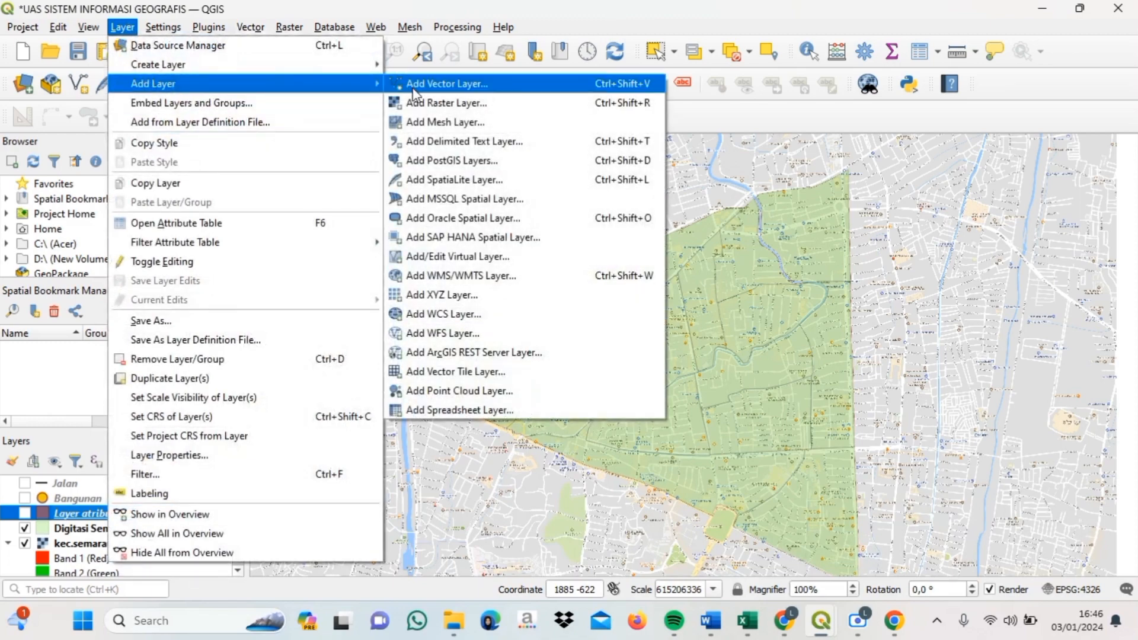
pyautogui.click(486, 411)
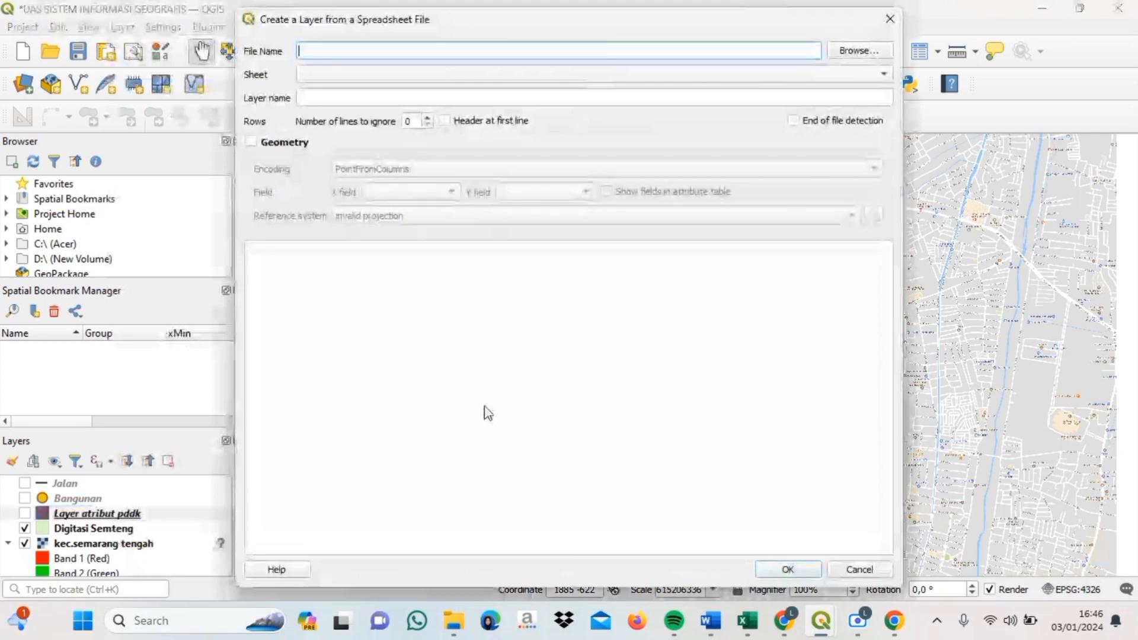
pyautogui.click(859, 51)
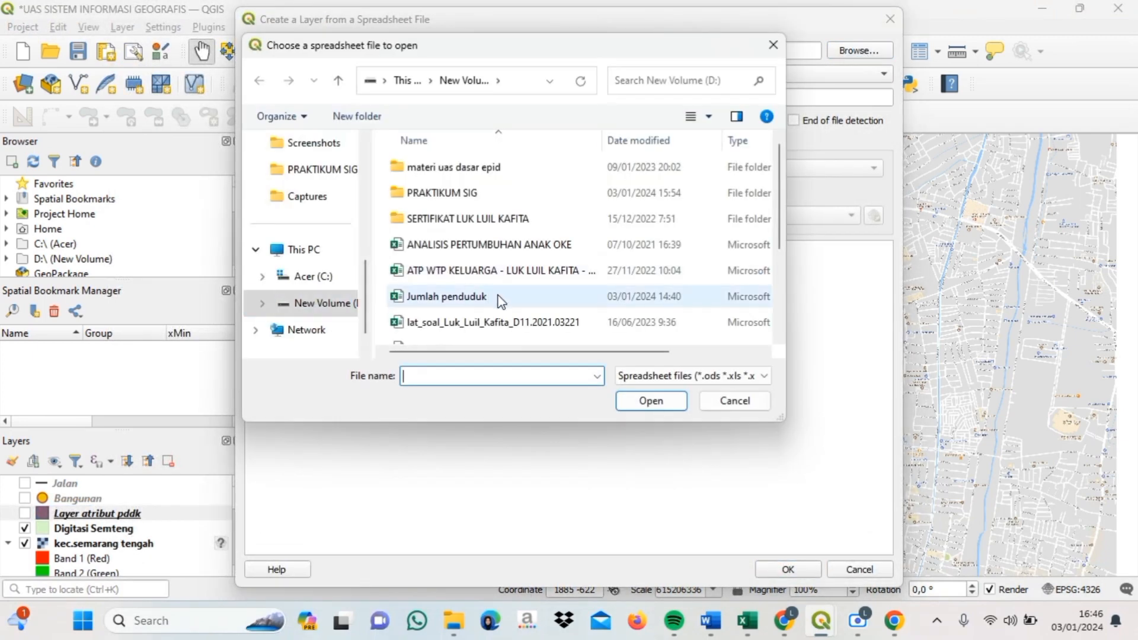
pyautogui.click(500, 295)
pyautogui.click(656, 400)
pyautogui.scroll(-2, 889, 368)
pyautogui.scroll(2, 884, 338)
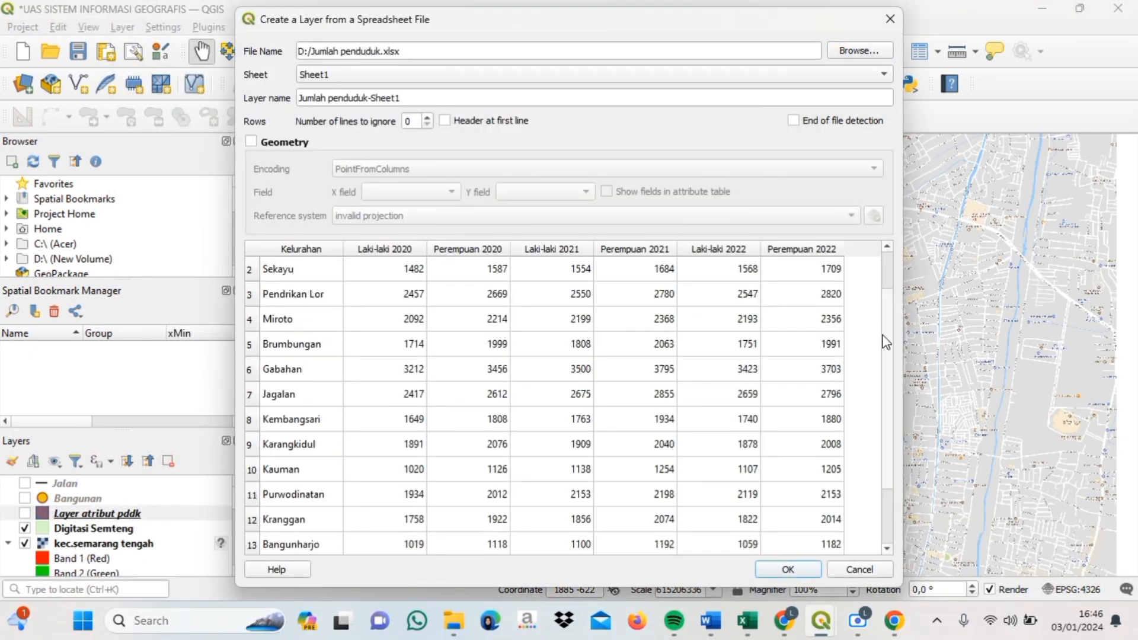
pyautogui.click(781, 569)
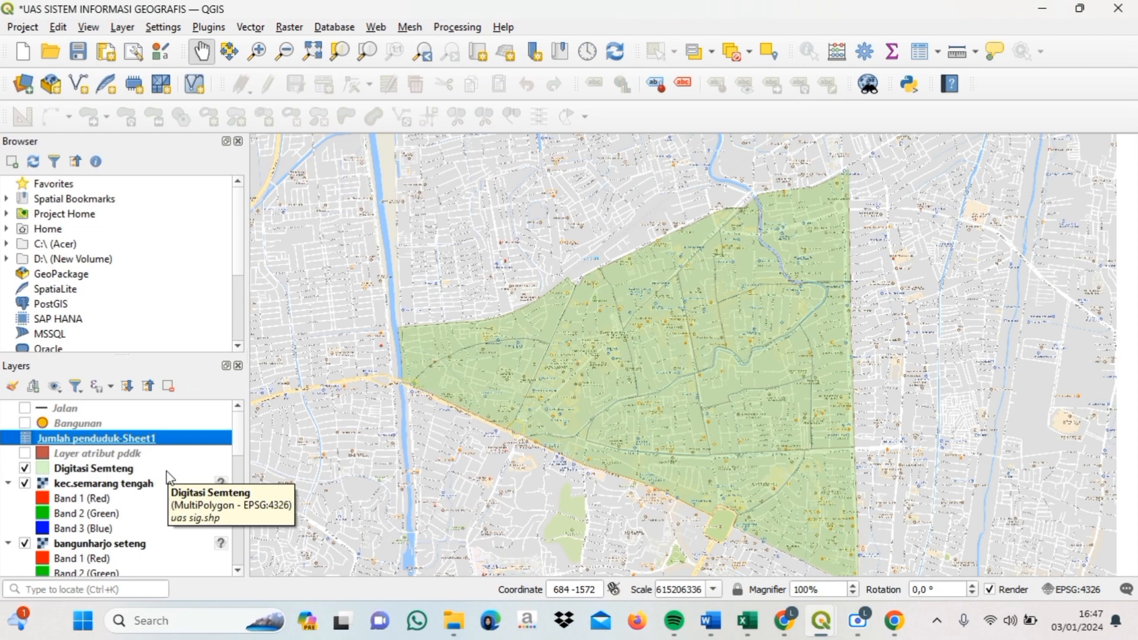
# - In Digitasi Semteng's Joins properties, add a join to Jumlah penduduk-Sheet1 on the Kelurahan field
pyautogui.rightClick(118, 469)
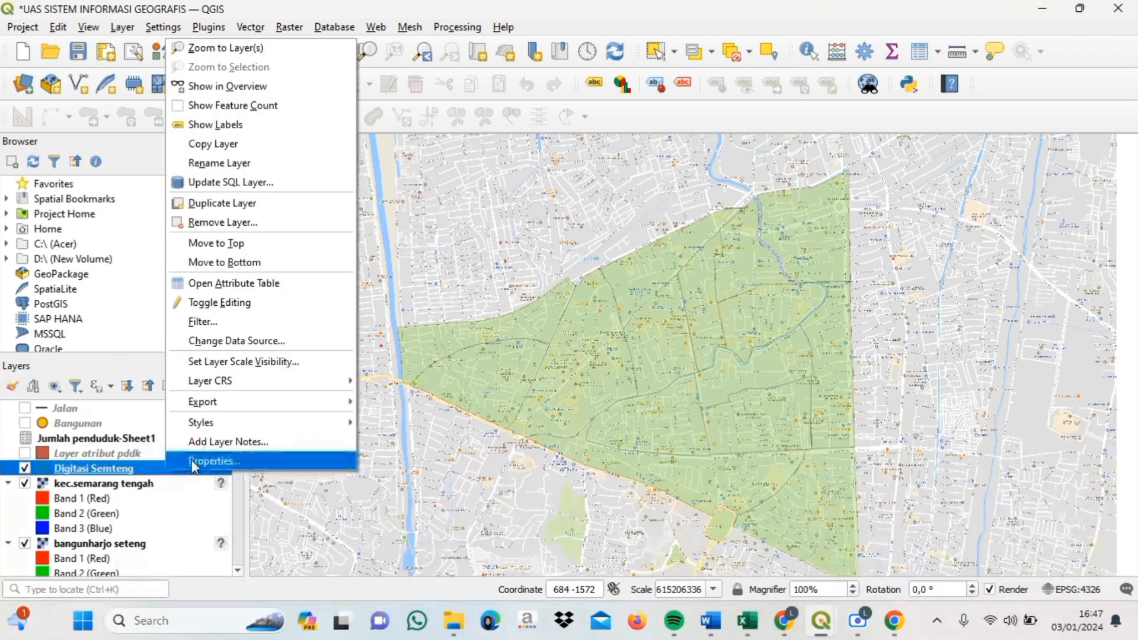
pyautogui.click(193, 463)
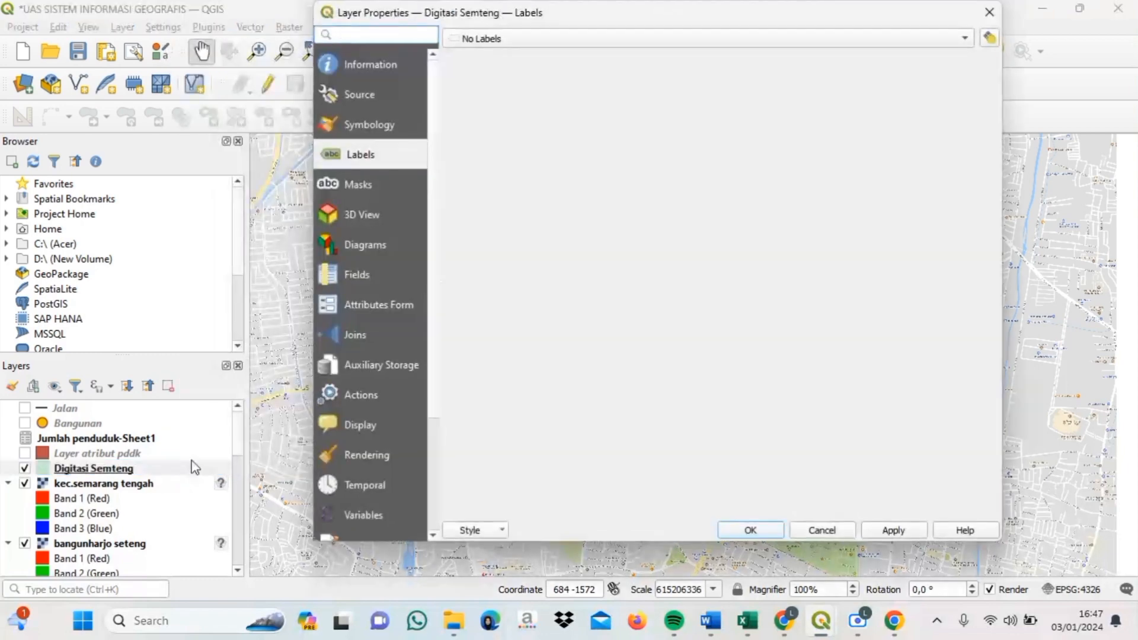
pyautogui.click(358, 335)
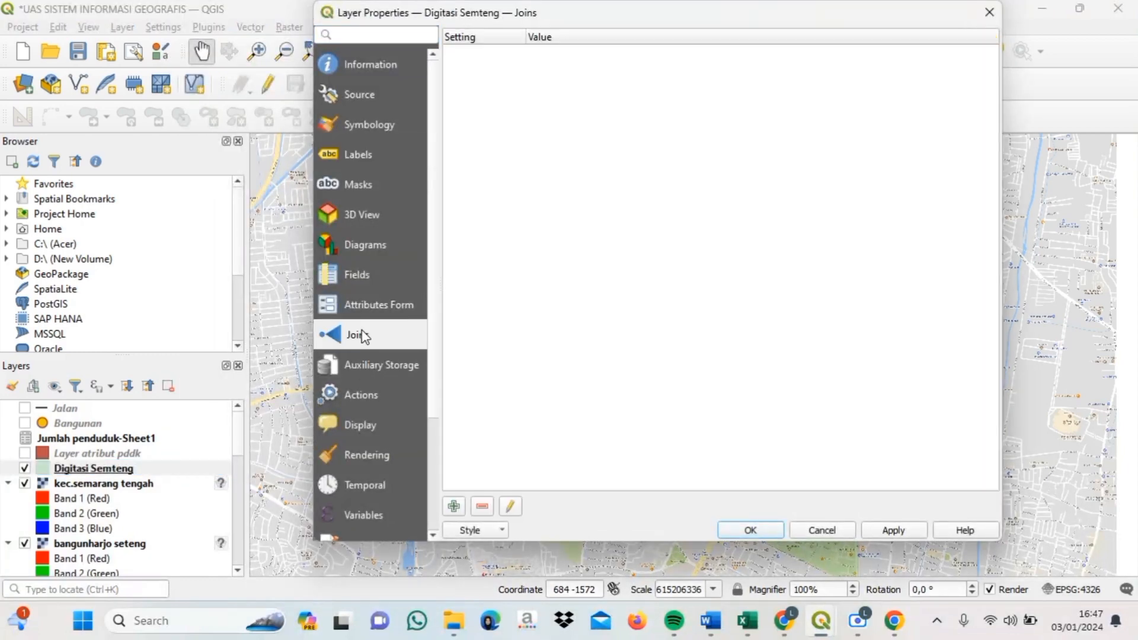
pyautogui.click(454, 507)
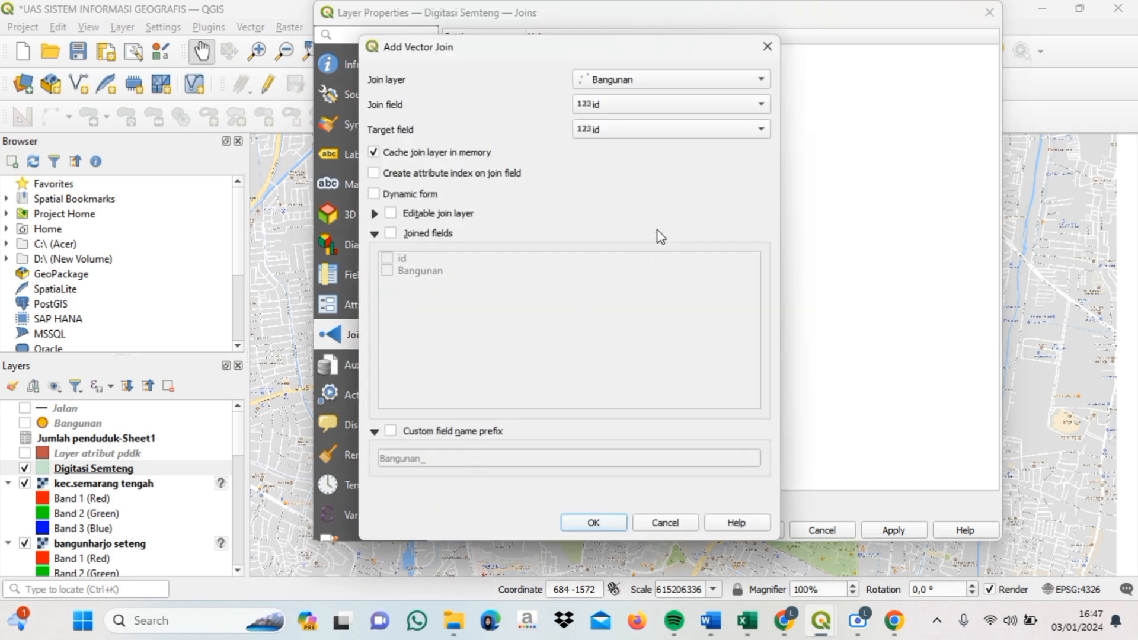
pyautogui.click(764, 82)
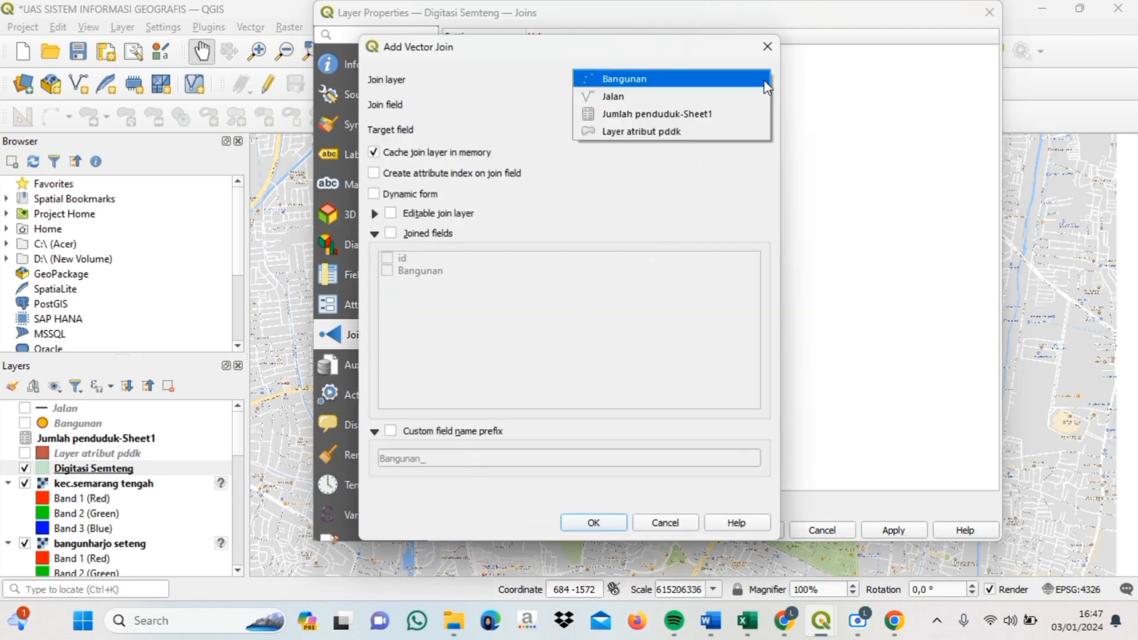
pyautogui.click(730, 113)
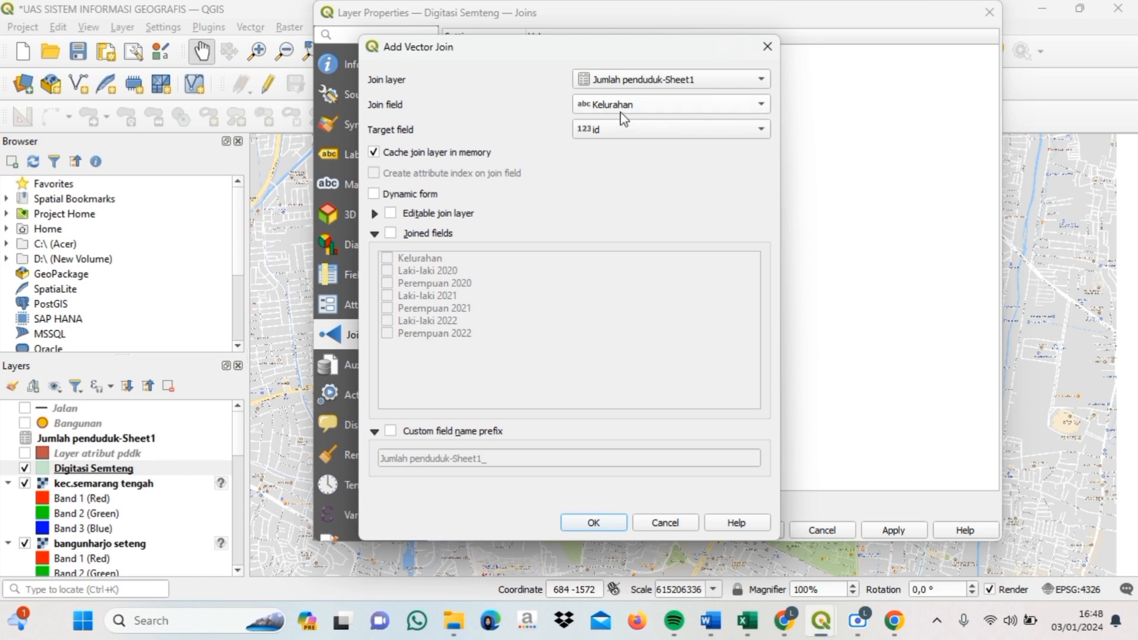
pyautogui.click(708, 131)
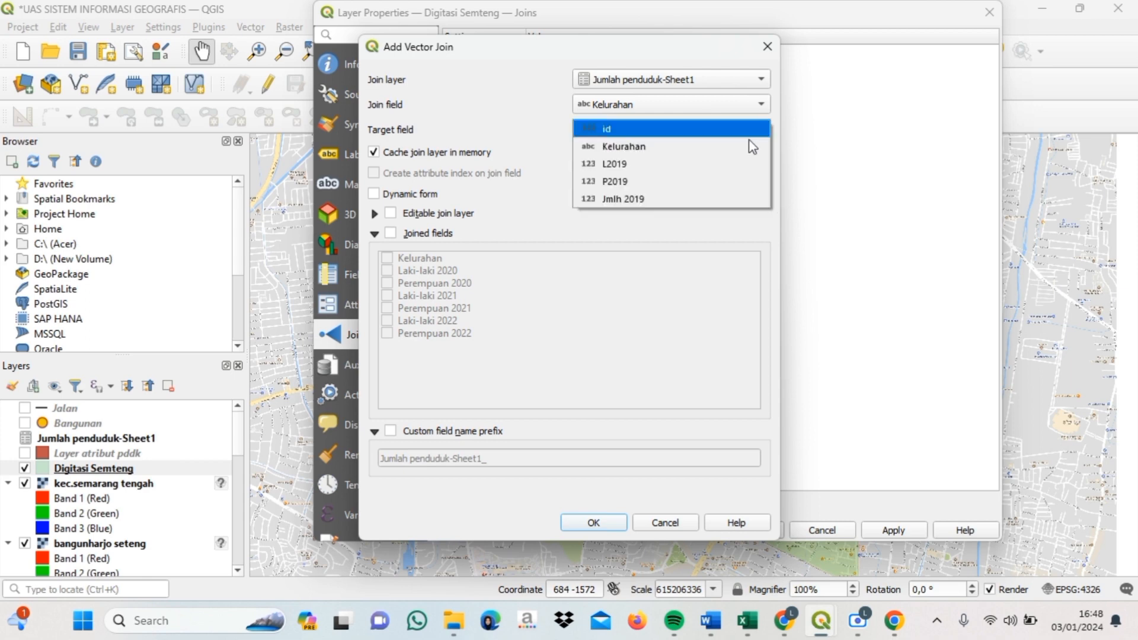
pyautogui.click(698, 149)
# - Join only the six 2020–2022 Laki-laki and Perempuan fields with prefix 'Jumlah', and apply
pyautogui.click(391, 234)
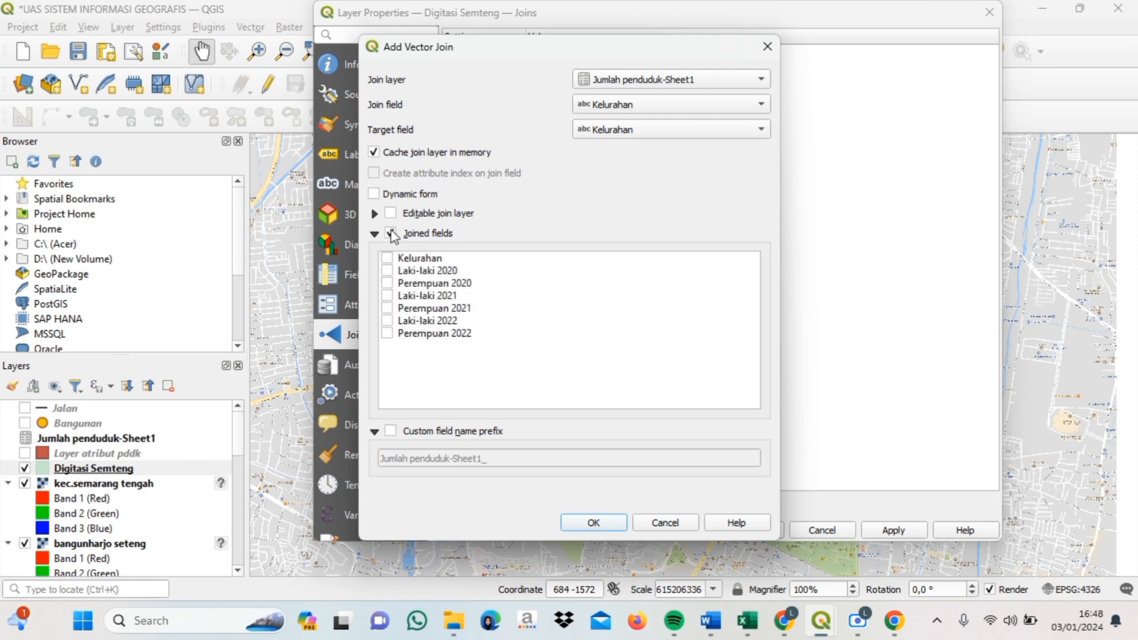
pyautogui.click(387, 271)
pyautogui.click(387, 283)
pyautogui.click(387, 295)
pyautogui.click(387, 308)
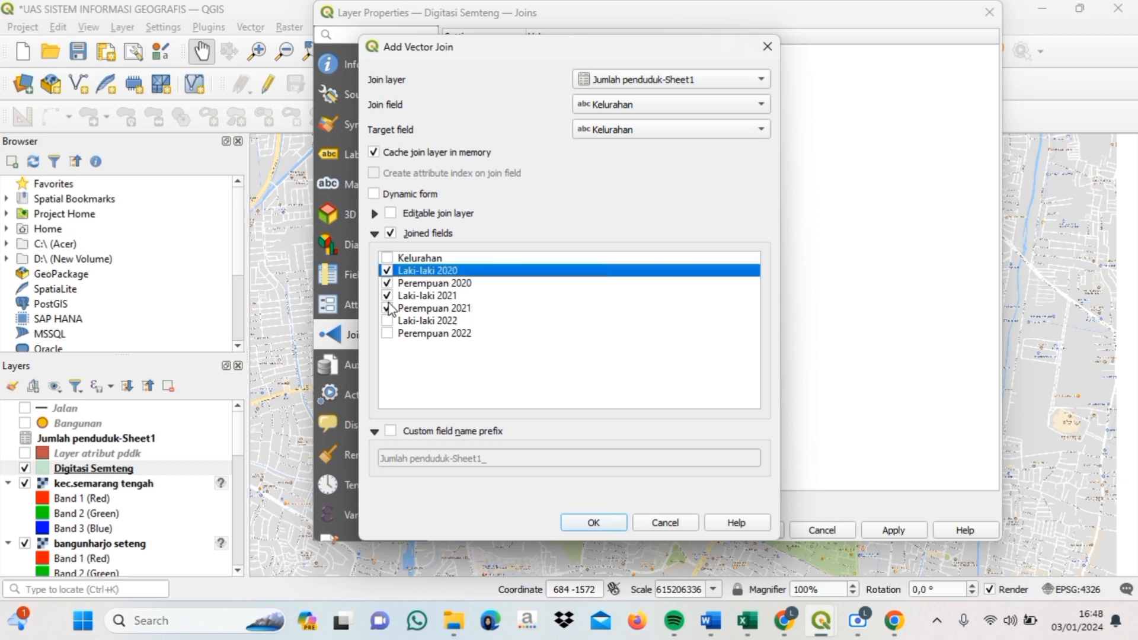
pyautogui.click(387, 320)
pyautogui.click(387, 334)
pyautogui.click(391, 430)
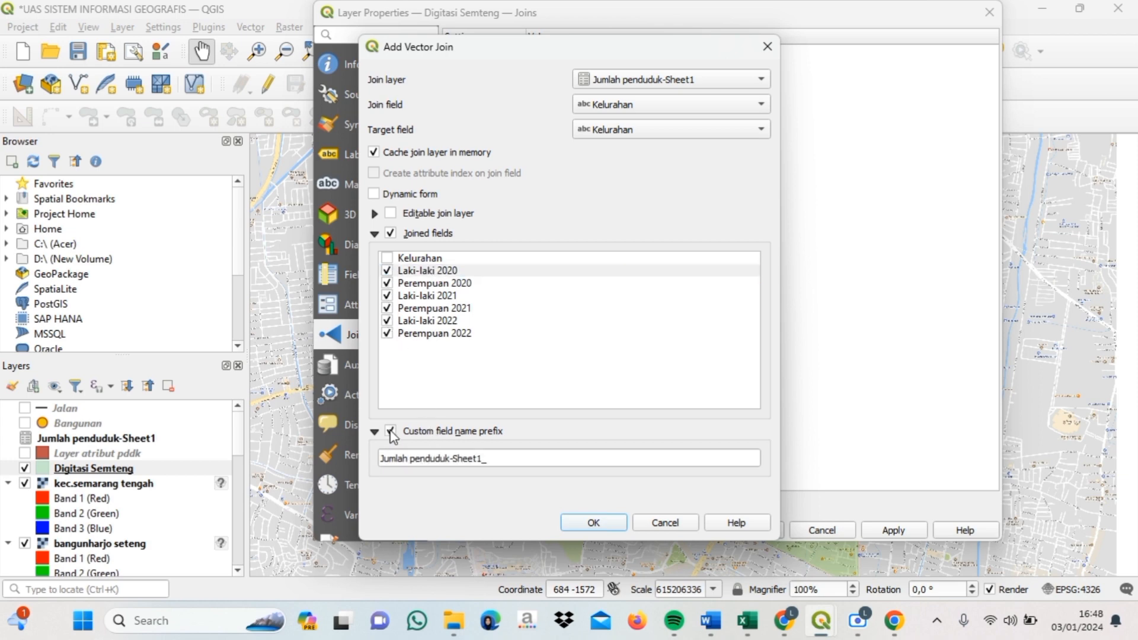
pyautogui.click(488, 460)
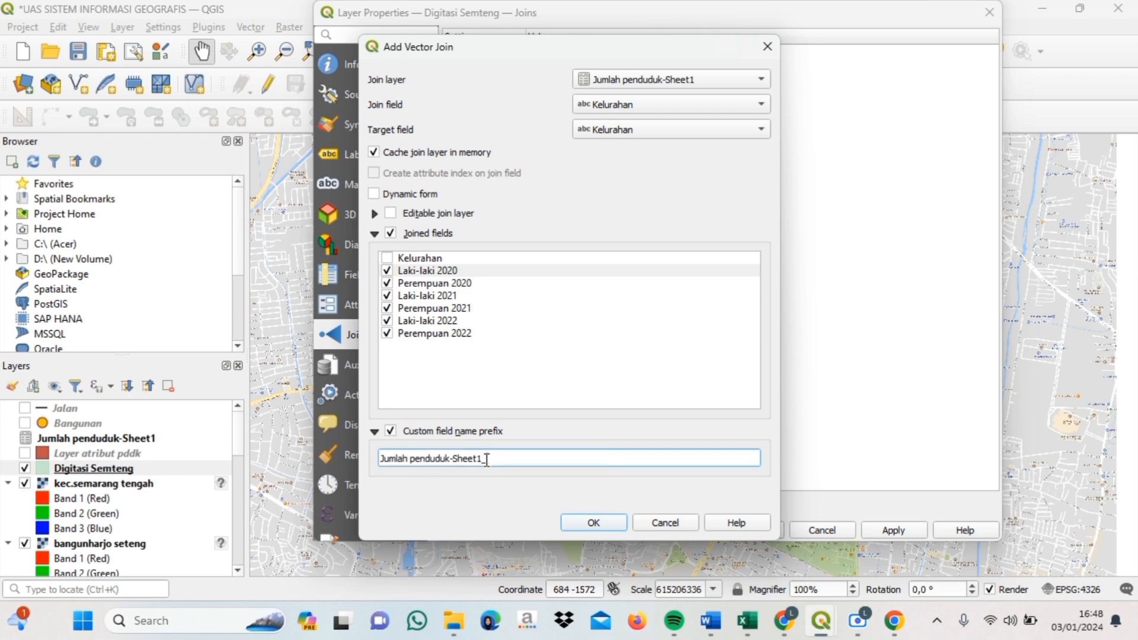
pyautogui.press('BackSpace')
pyautogui.press('BackSpace')
pyautogui.press('BackSpace')
pyautogui.press('BackSpace')
pyautogui.press('BackSpace')
pyautogui.press('BackSpace')
pyautogui.press('BackSpace')
pyautogui.press('BackSpace')
pyautogui.press('BackSpace')
pyautogui.press('BackSpace')
pyautogui.press('BackSpace')
pyautogui.press('BackSpace')
pyautogui.press('BackSpace')
pyautogui.press('BackSpace')
pyautogui.press('BackSpace')
pyautogui.press('BackSpace')
pyautogui.press('BackSpace')
pyautogui.press('BackSpace')
pyautogui.press('BackSpace')
pyautogui.press('BackSpace')
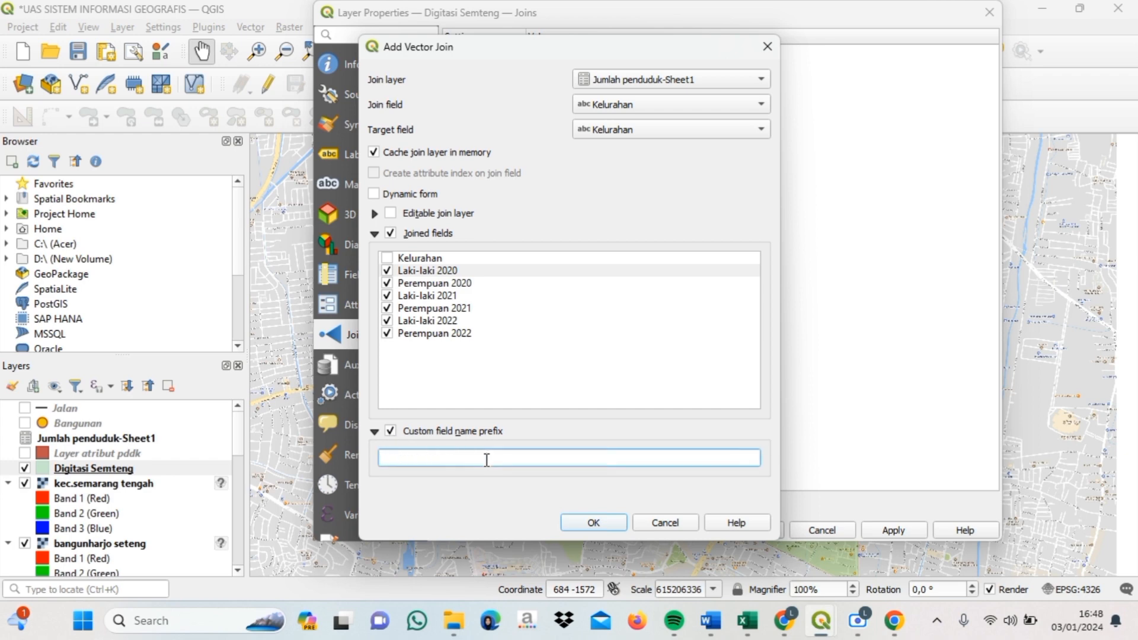
pyautogui.write('Jumla')
pyautogui.write('h')
pyautogui.click(614, 524)
pyautogui.click(762, 532)
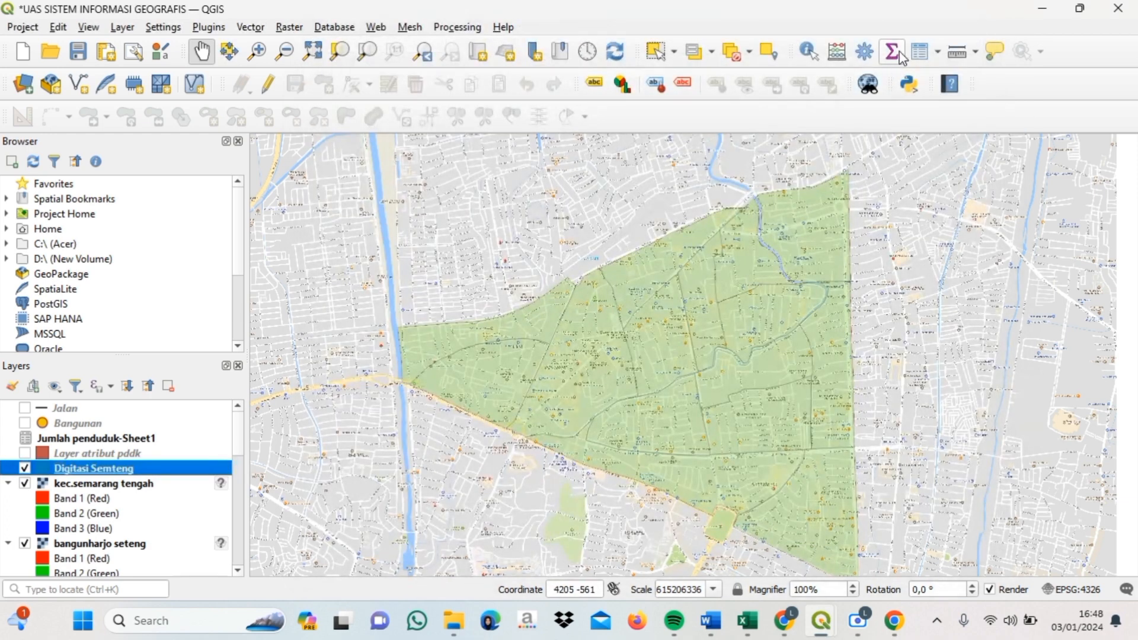
# - Add a 64-bit integer field Jmlh 2020 computed as "JmlhLaki-laki 2020" + "JmlhPerempuan 2020"
pyautogui.click(920, 52)
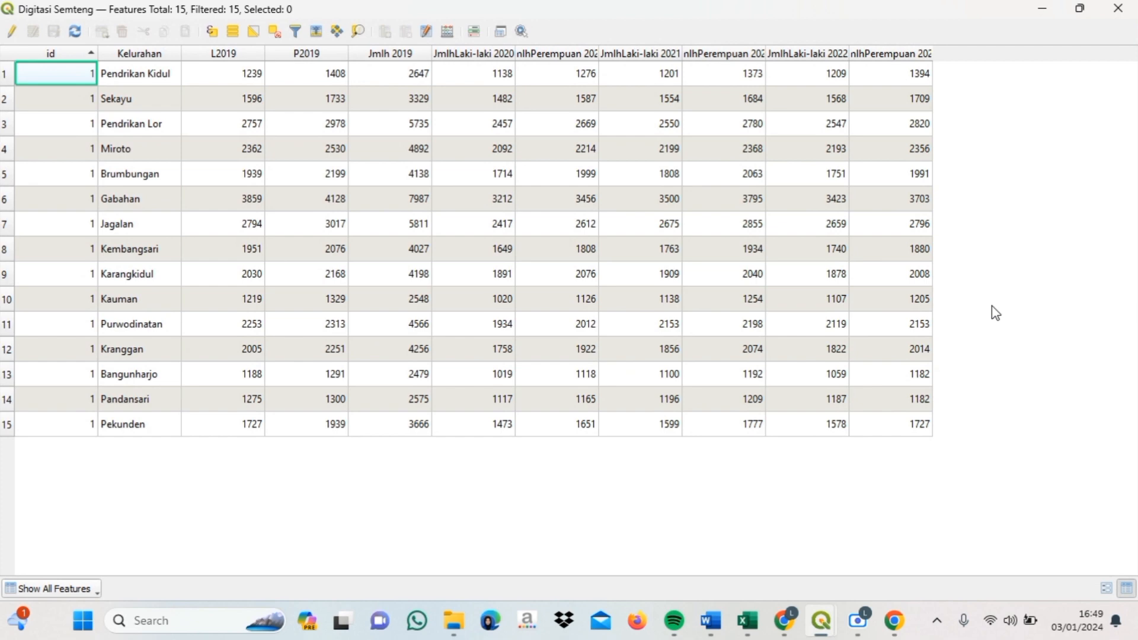
pyautogui.click(454, 39)
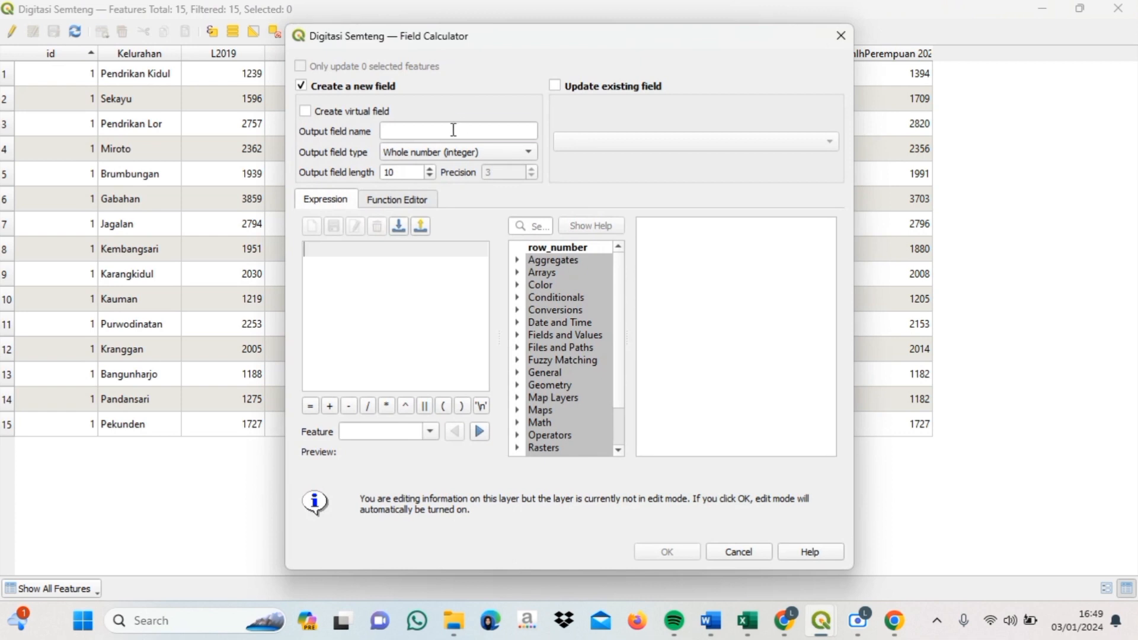
pyautogui.click(453, 130)
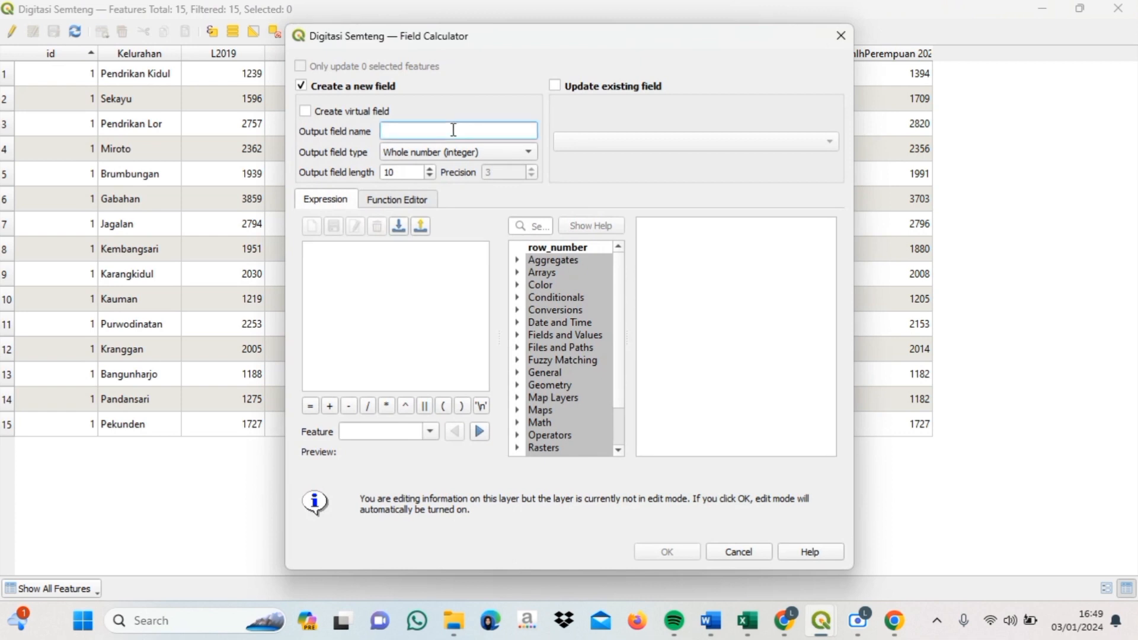
pyautogui.write('Jmlh 2020')
pyautogui.click(474, 152)
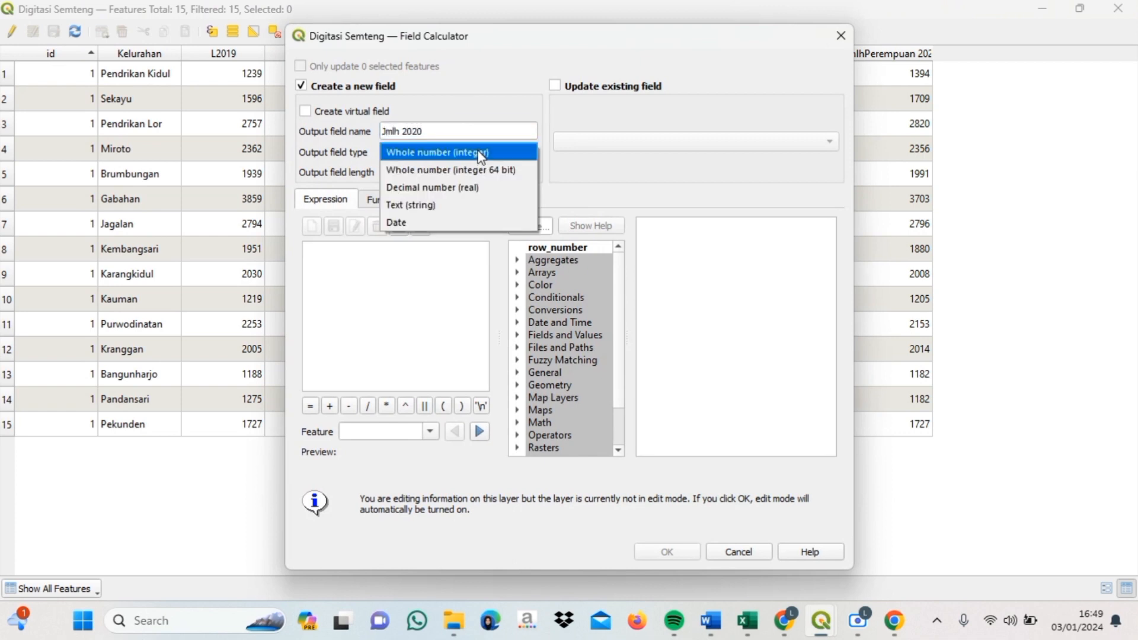
pyautogui.click(483, 172)
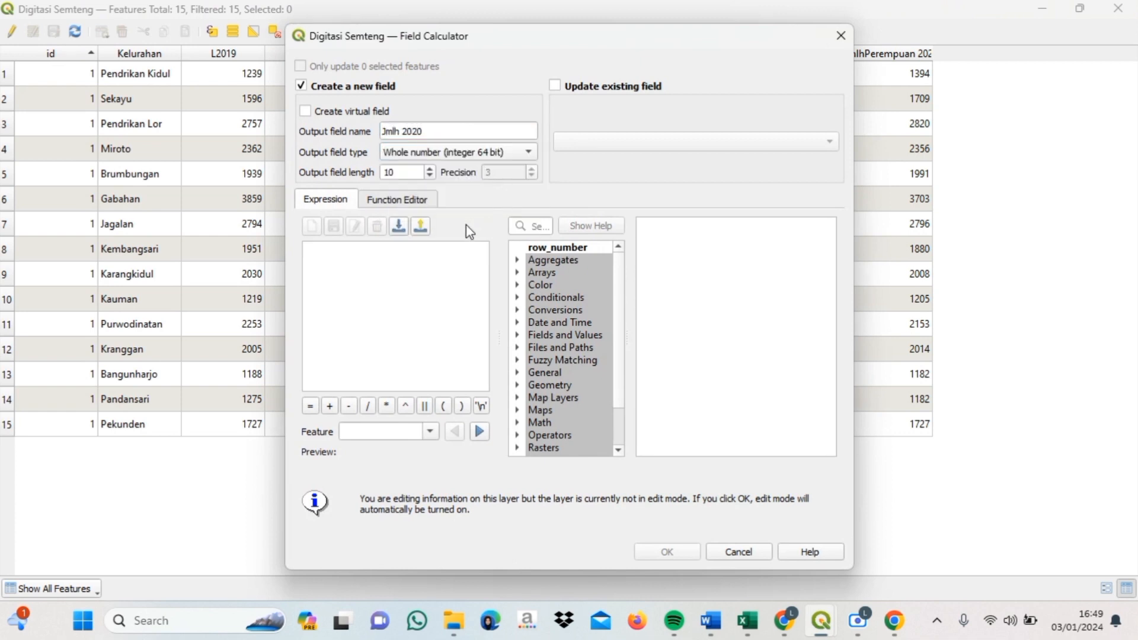
pyautogui.click(521, 335)
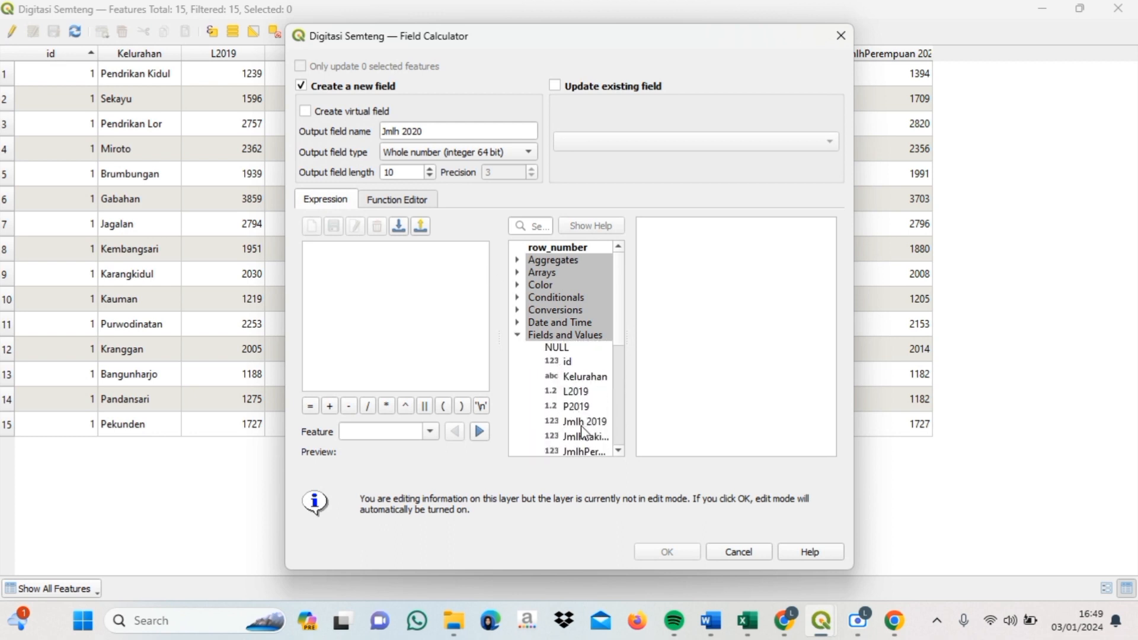
pyautogui.scroll(-2, 622, 359)
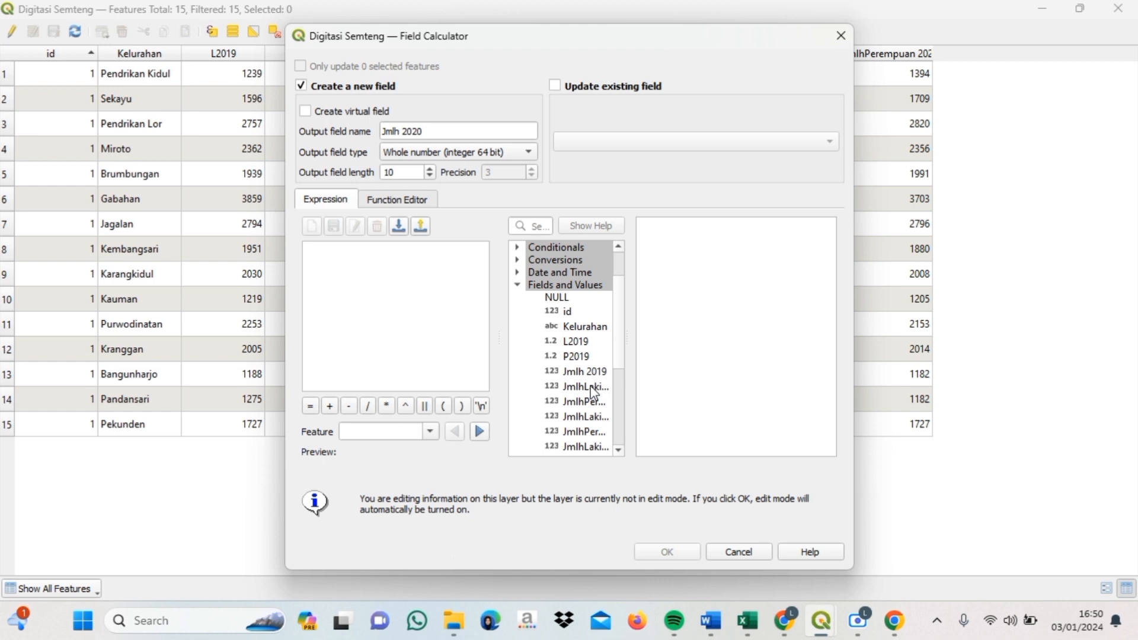
pyautogui.doubleClick(591, 386)
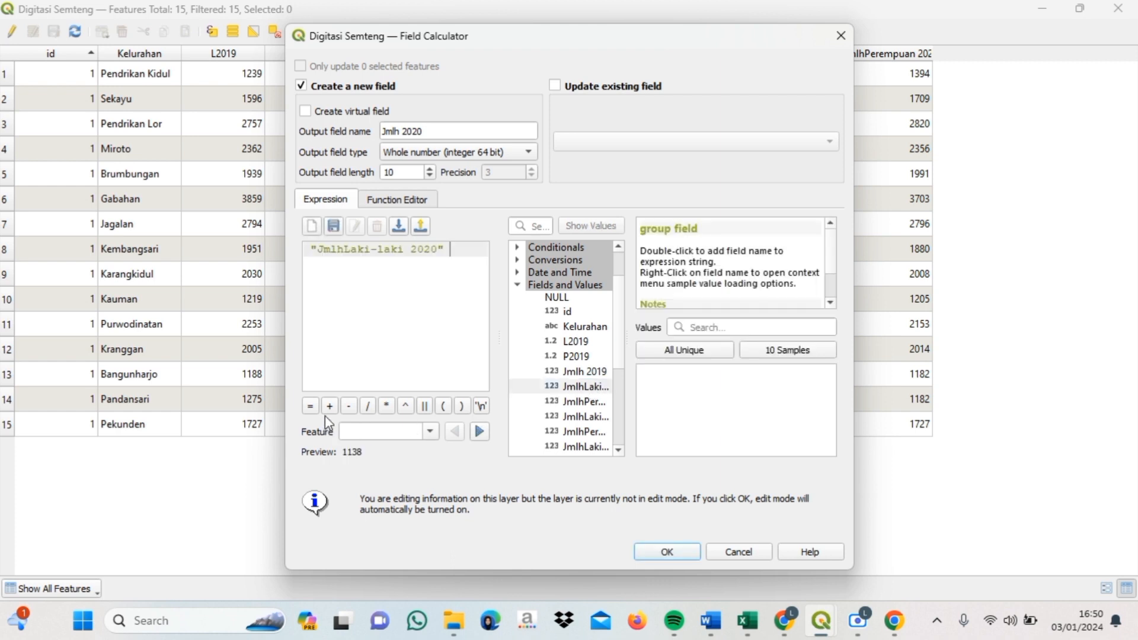
pyautogui.click(330, 407)
pyautogui.doubleClick(579, 385)
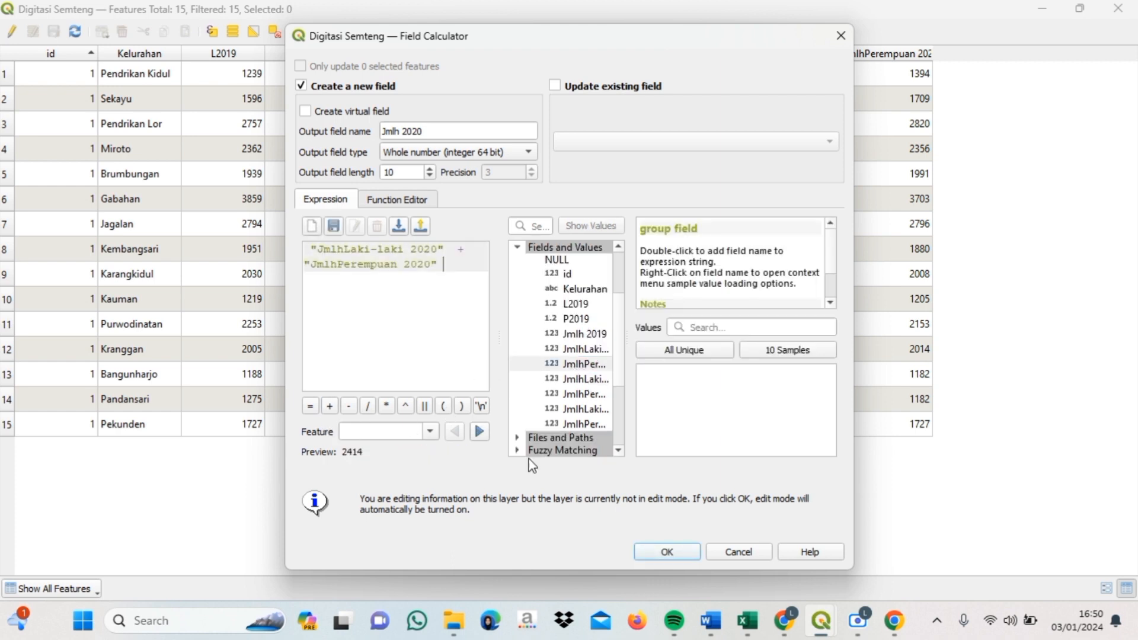
pyautogui.click(686, 553)
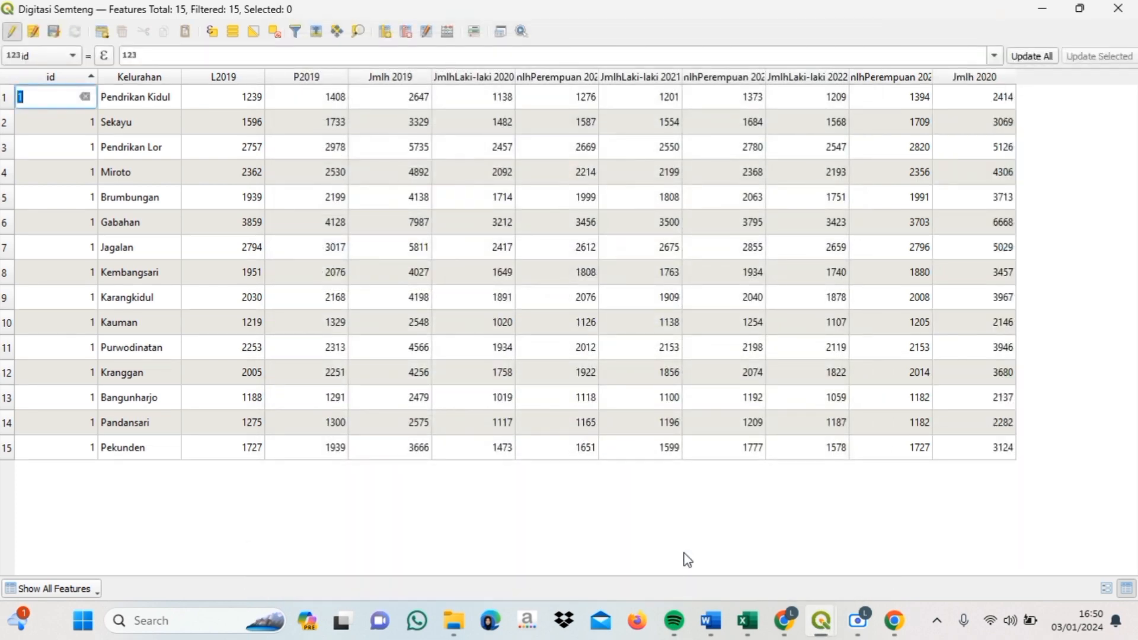
# - Add a 64-bit integer field Jmlh 2021 as "JmlhLaki-laki 2021" + "JmlhPerempuan 2021"
pyautogui.click(1057, 238)
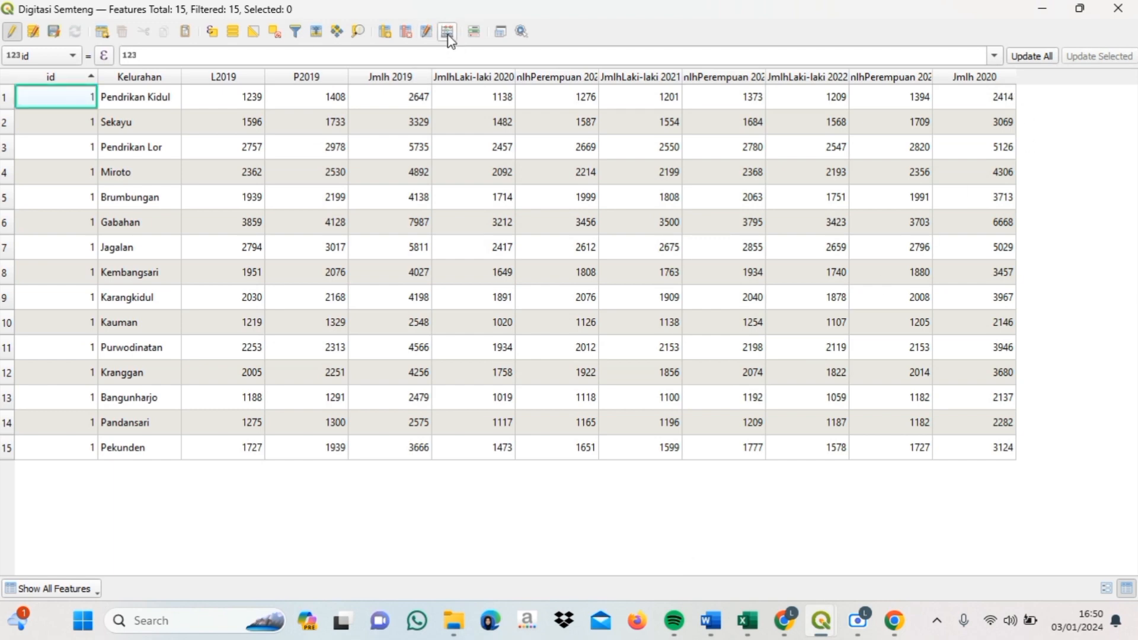
pyautogui.click(448, 33)
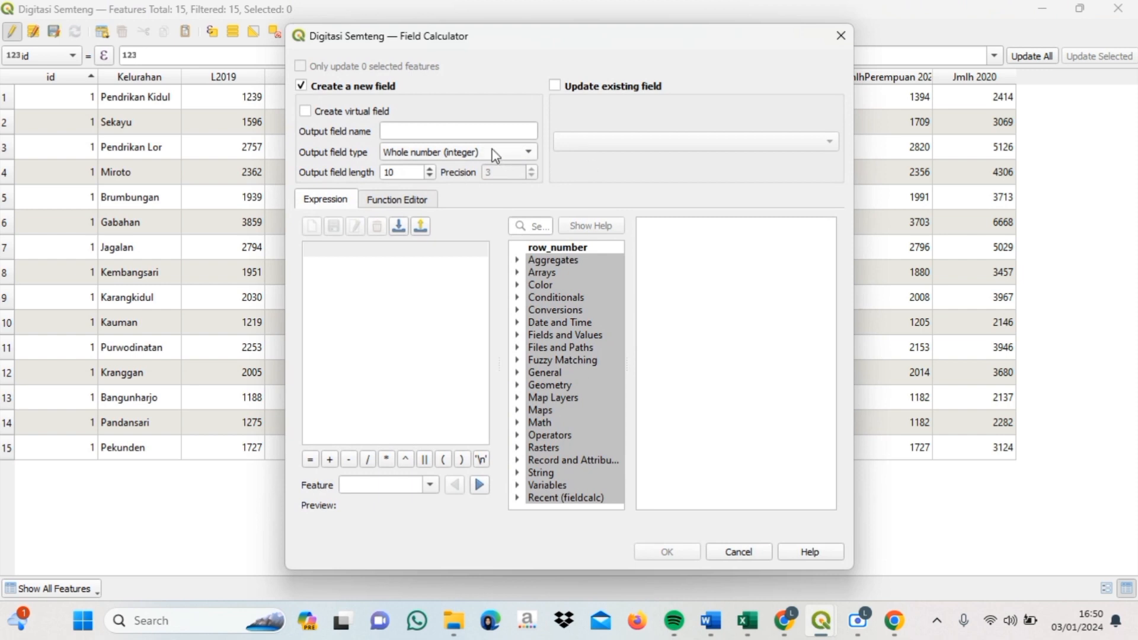
pyautogui.click(486, 131)
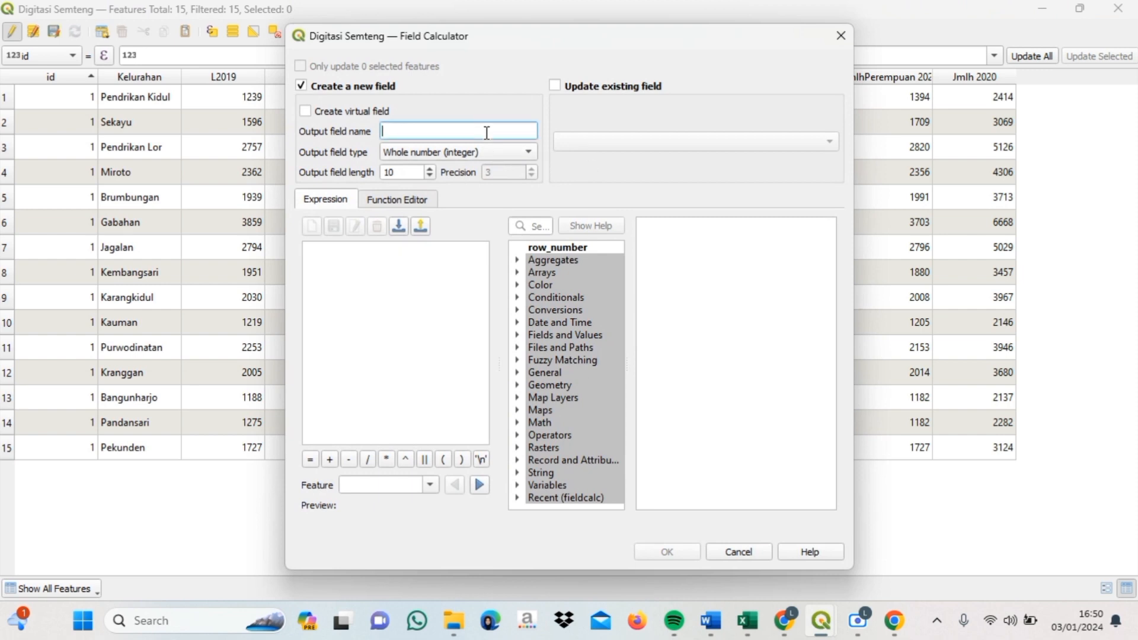
pyautogui.write('Jmlh 2021')
pyautogui.click(500, 153)
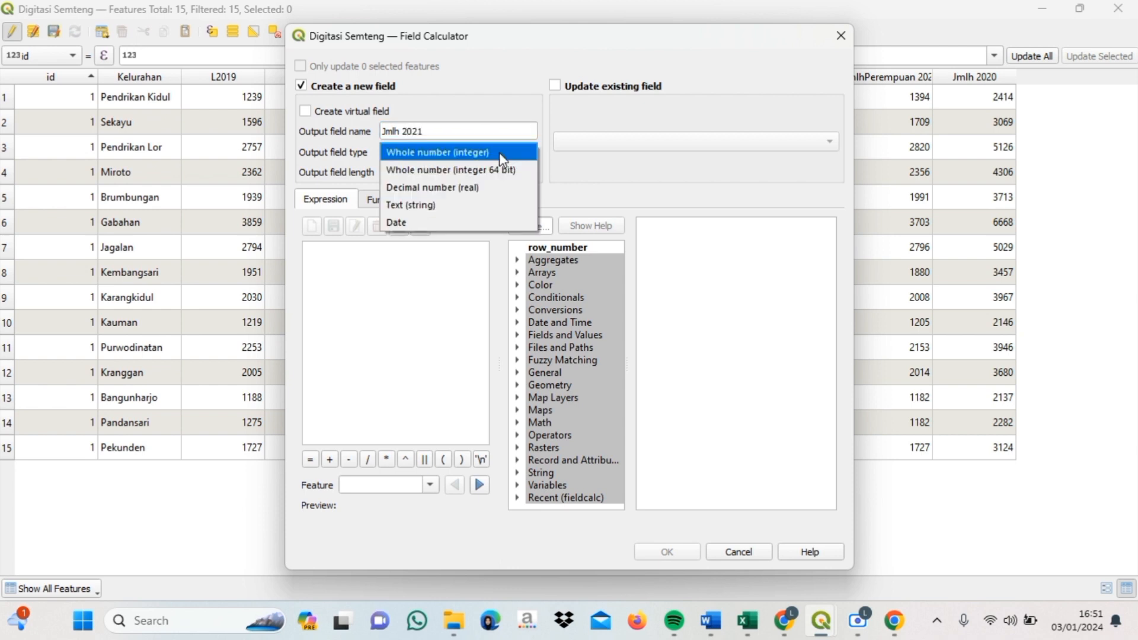
pyautogui.click(500, 170)
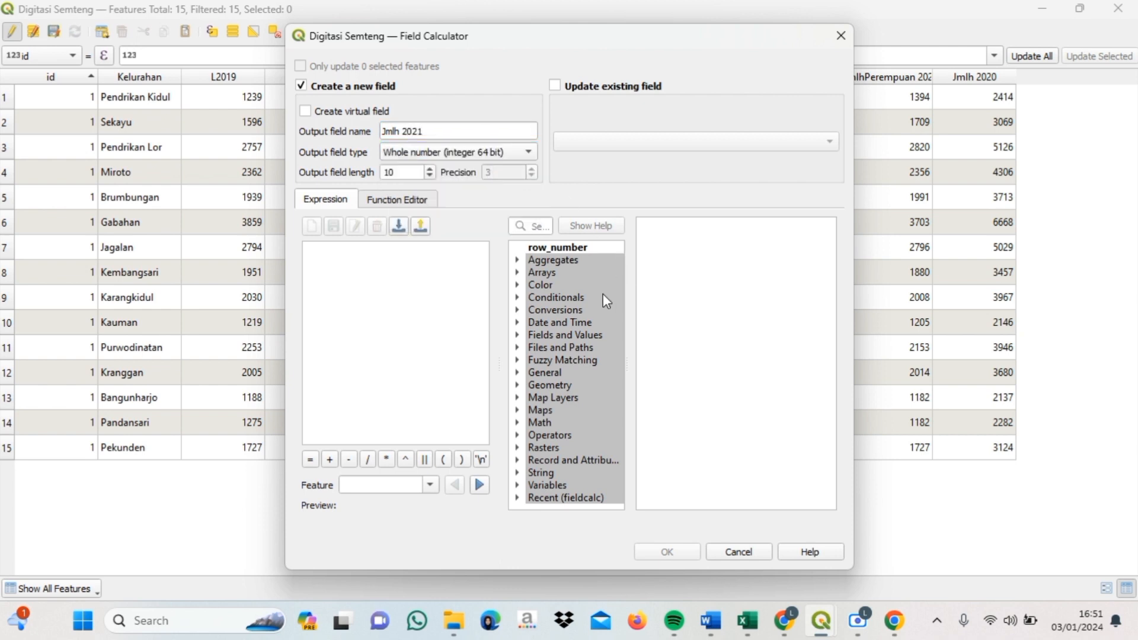
pyautogui.click(517, 336)
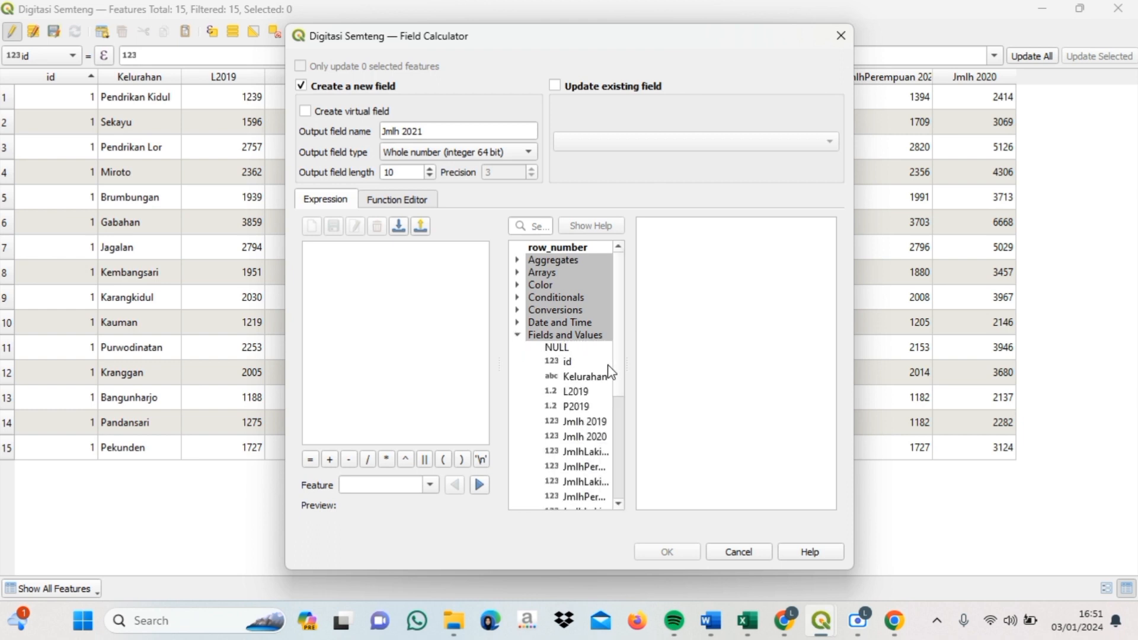
pyautogui.scroll(-3, 622, 369)
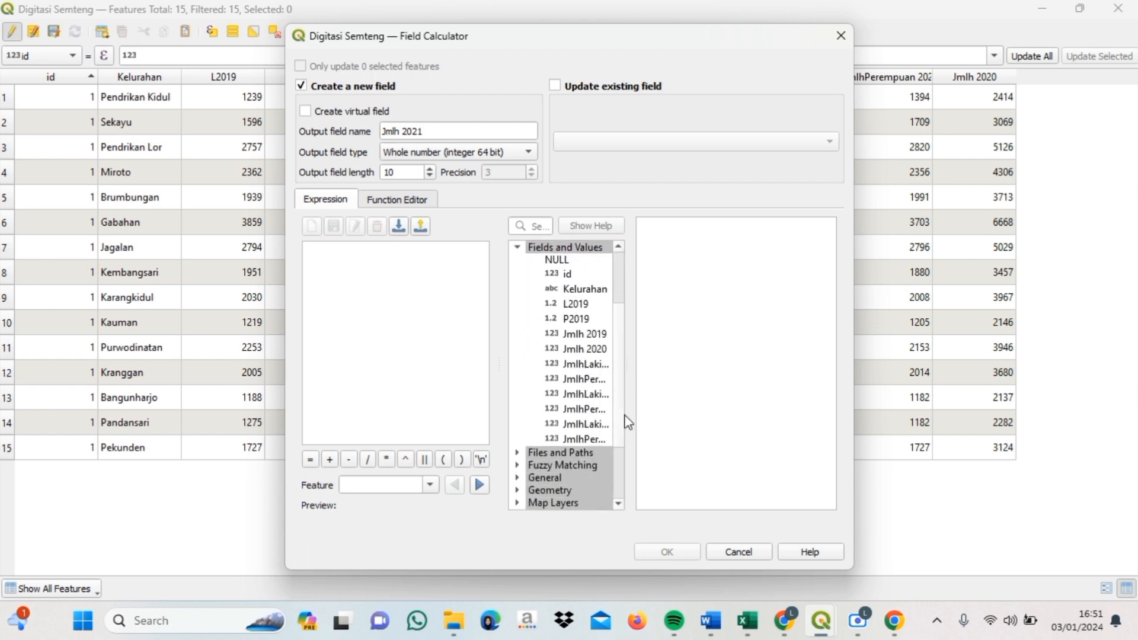
pyautogui.doubleClick(589, 394)
pyautogui.click(330, 459)
pyautogui.doubleClick(581, 409)
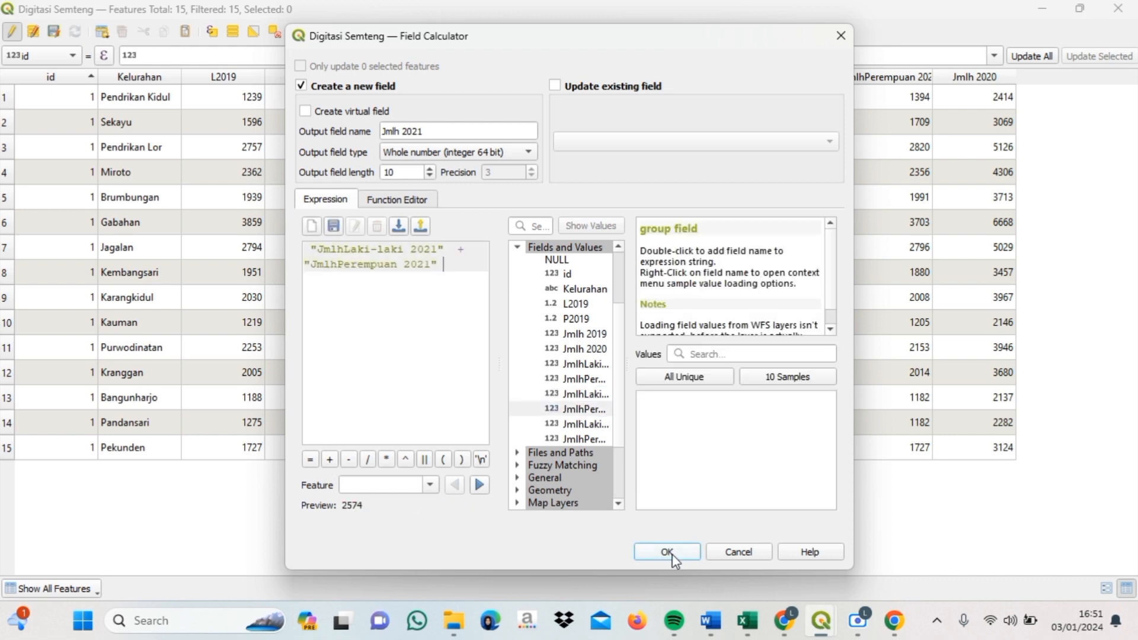
pyautogui.click(668, 553)
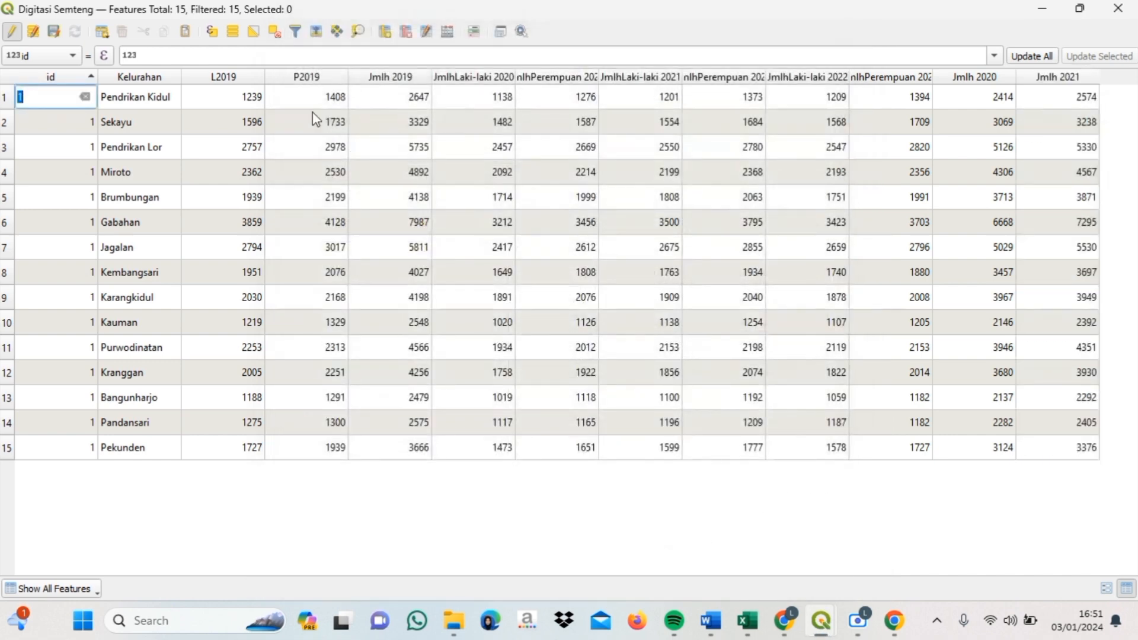
# - Create the Jmlh 2022 total the same way and minimize the attribute table
pyautogui.click(447, 33)
pyautogui.click(680, 552)
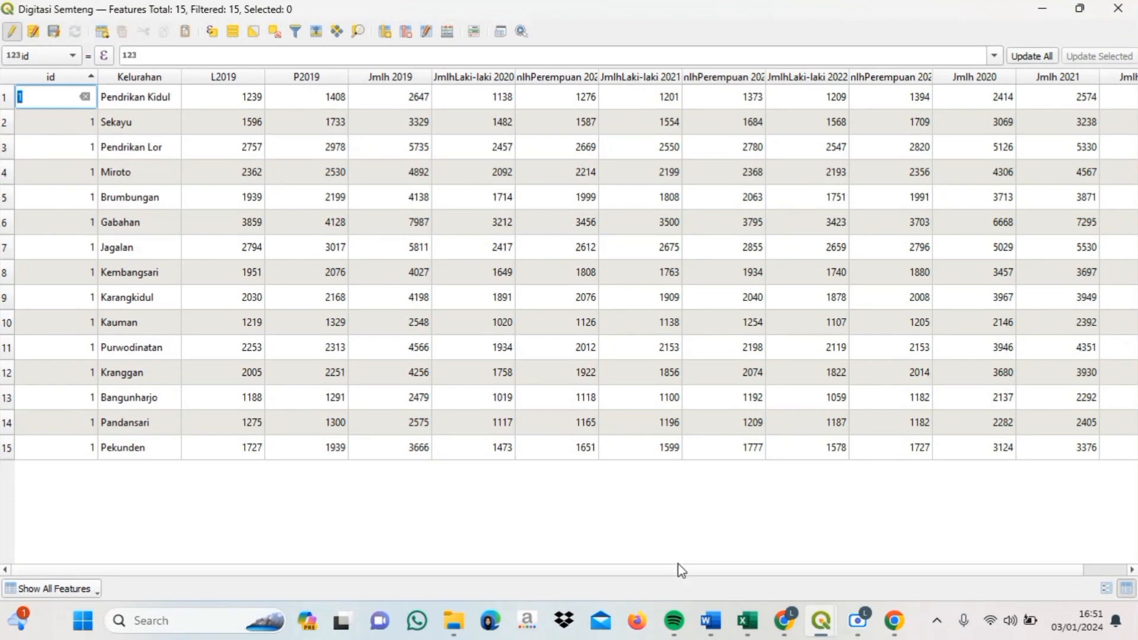
pyautogui.moveTo(683, 569); pyautogui.dragTo(825, 560)
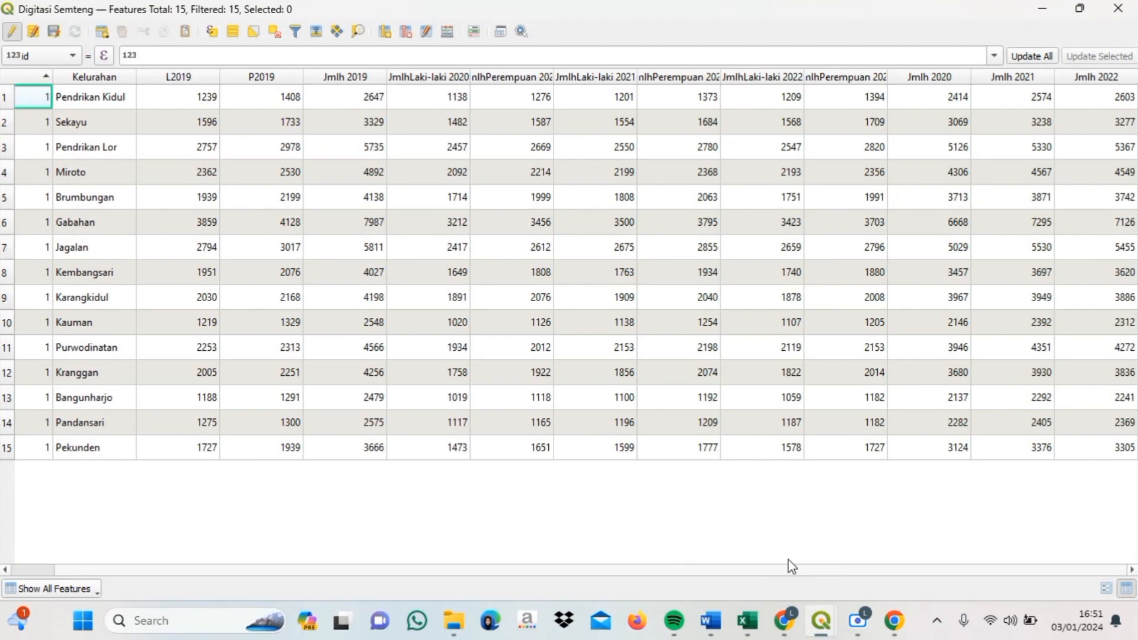
pyautogui.click(1042, 8)
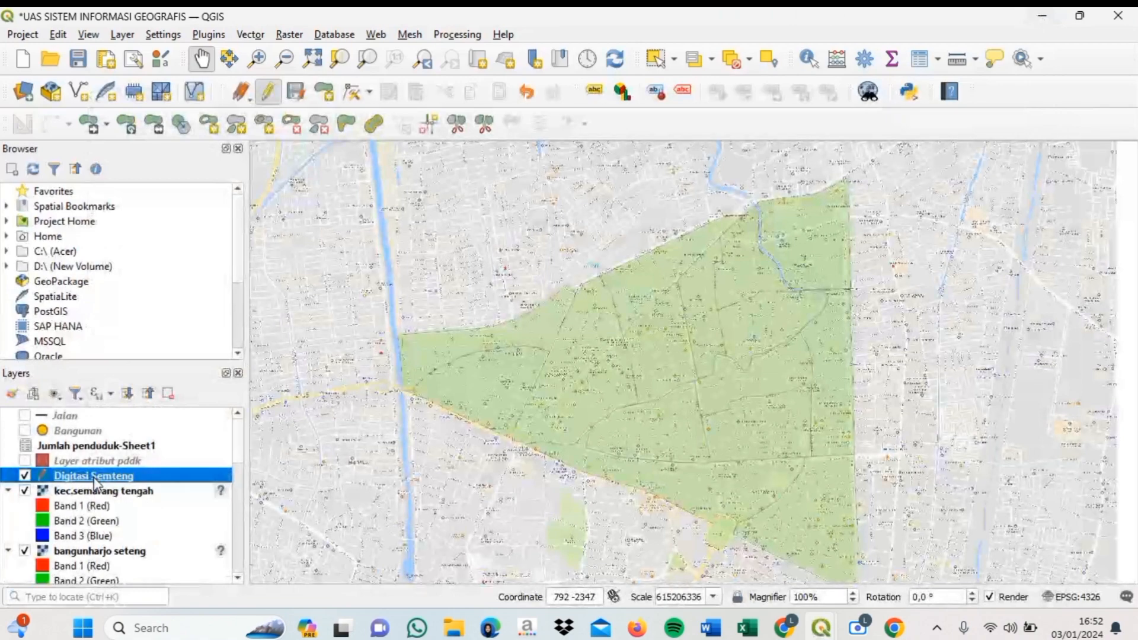
# - Save Digitasi Semteng's features as the GeoPackage D:\Jmlh pddk and add it to the map
pyautogui.rightClick(95, 481)
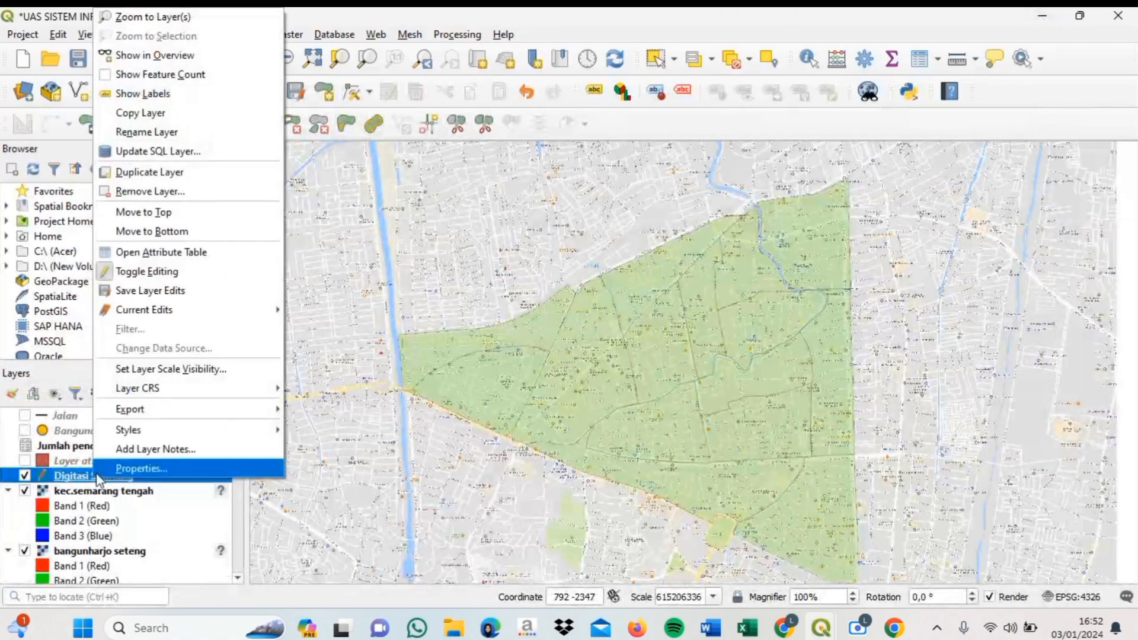
pyautogui.moveTo(147, 421)
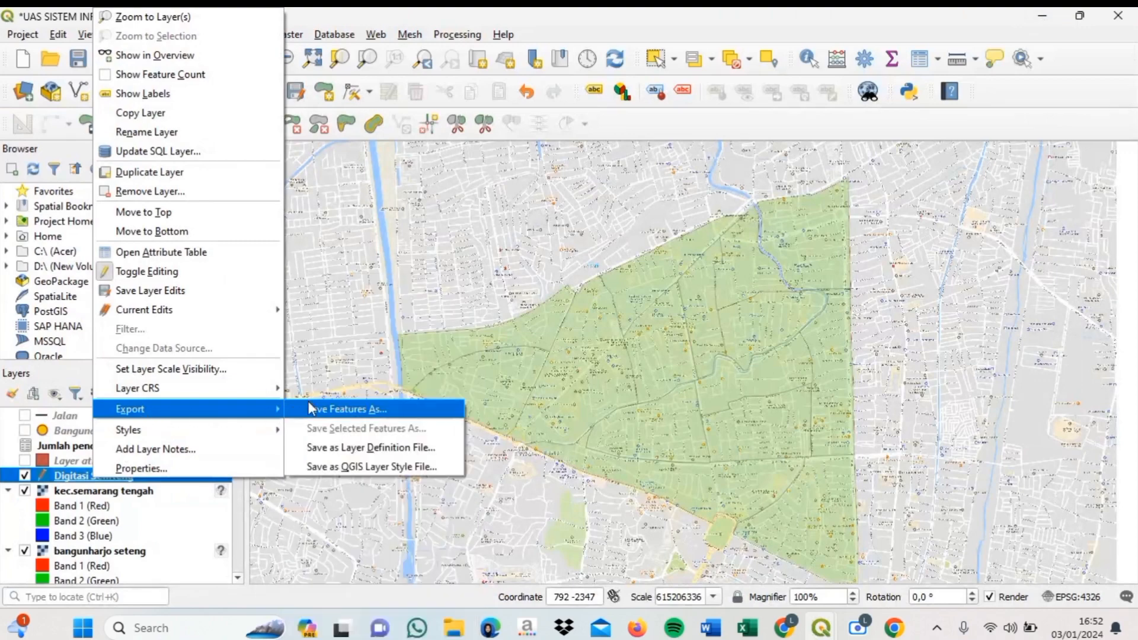
pyautogui.click(402, 417)
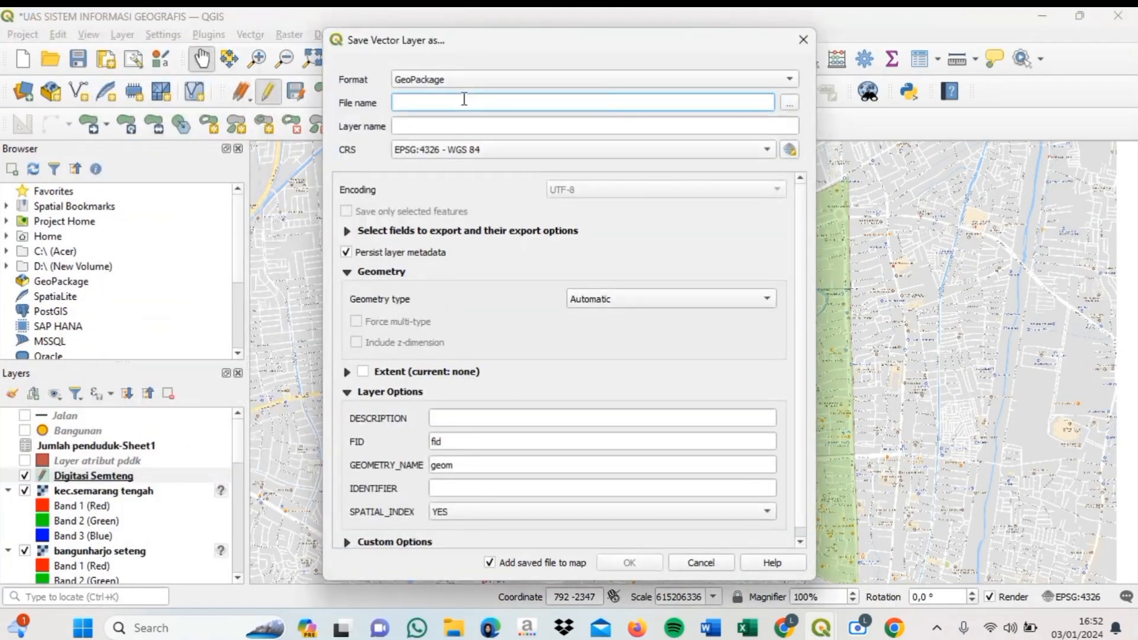
pyautogui.click(793, 106)
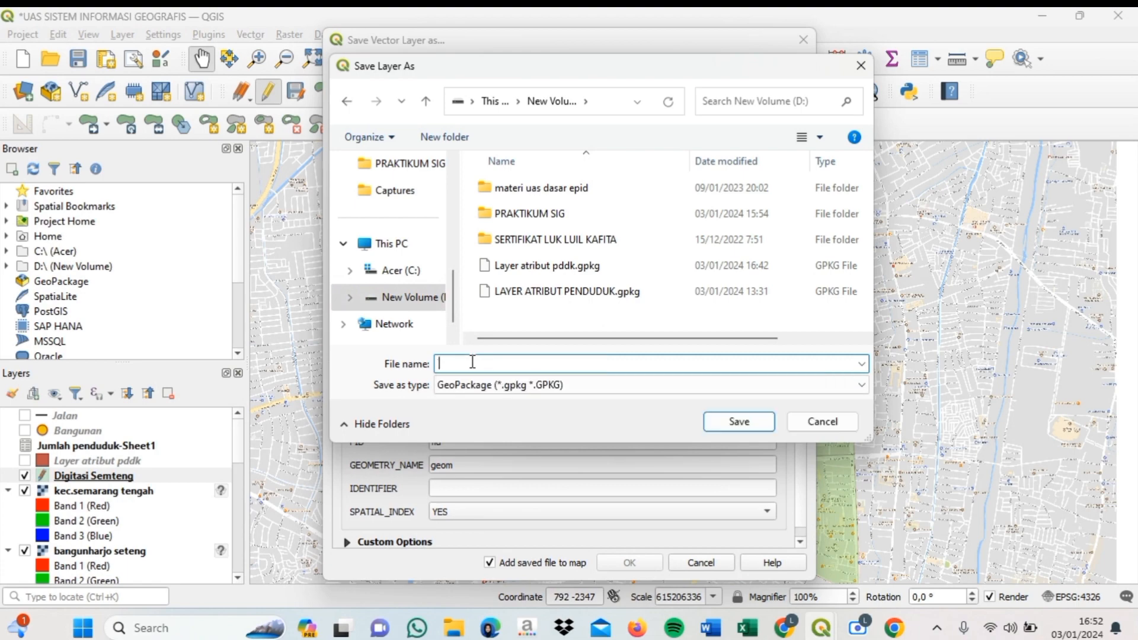
pyautogui.write('Jmlh pddk')
pyautogui.click(739, 422)
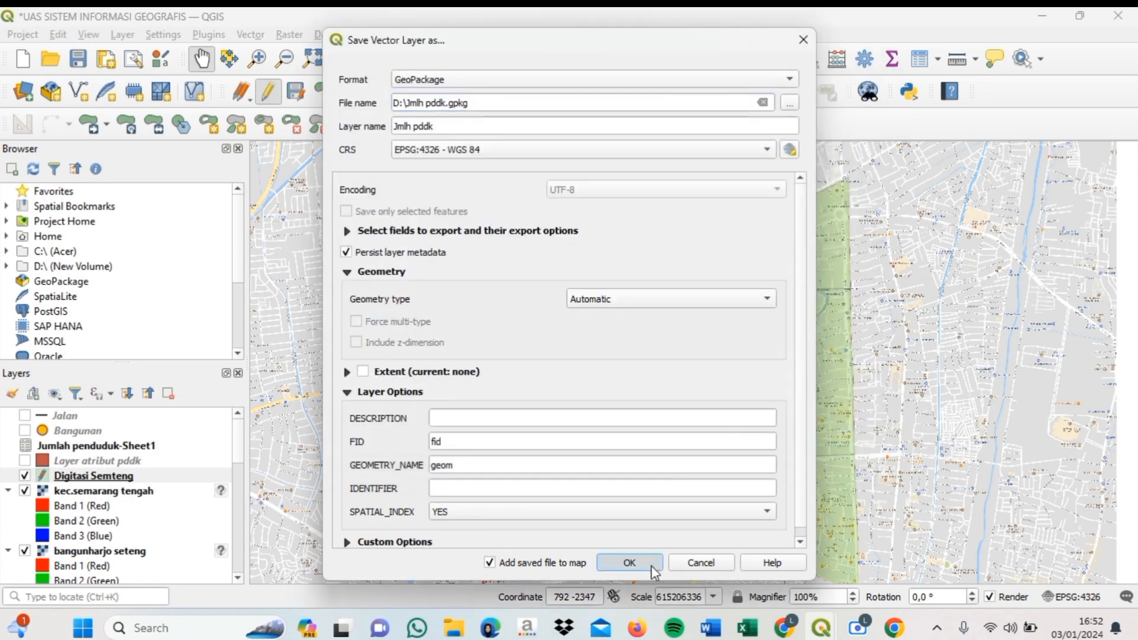
pyautogui.click(650, 563)
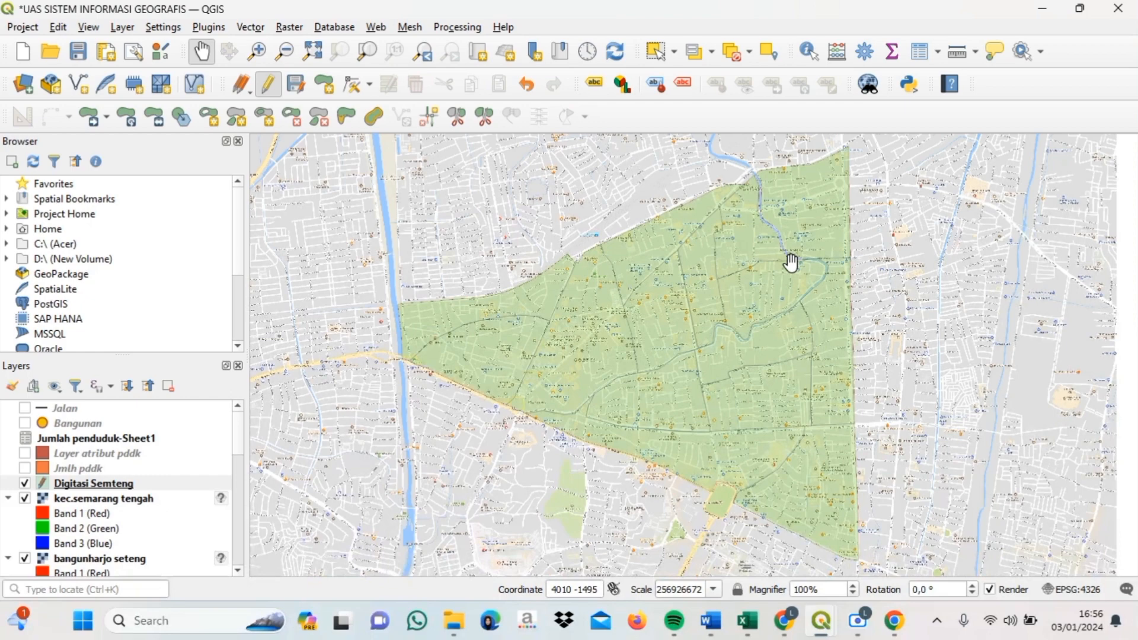
# - Apply Categorized symbology on the Kelurahan field, classifying one colour per kelurahan
pyautogui.click(116, 489)
pyautogui.rightClick(116, 490)
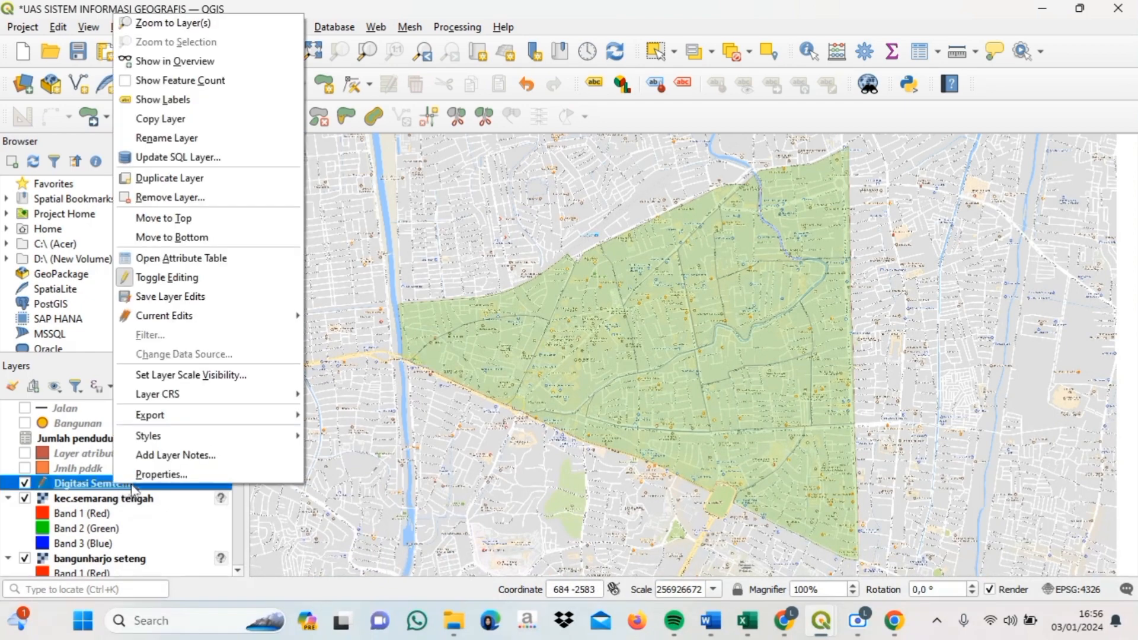
pyautogui.click(166, 480)
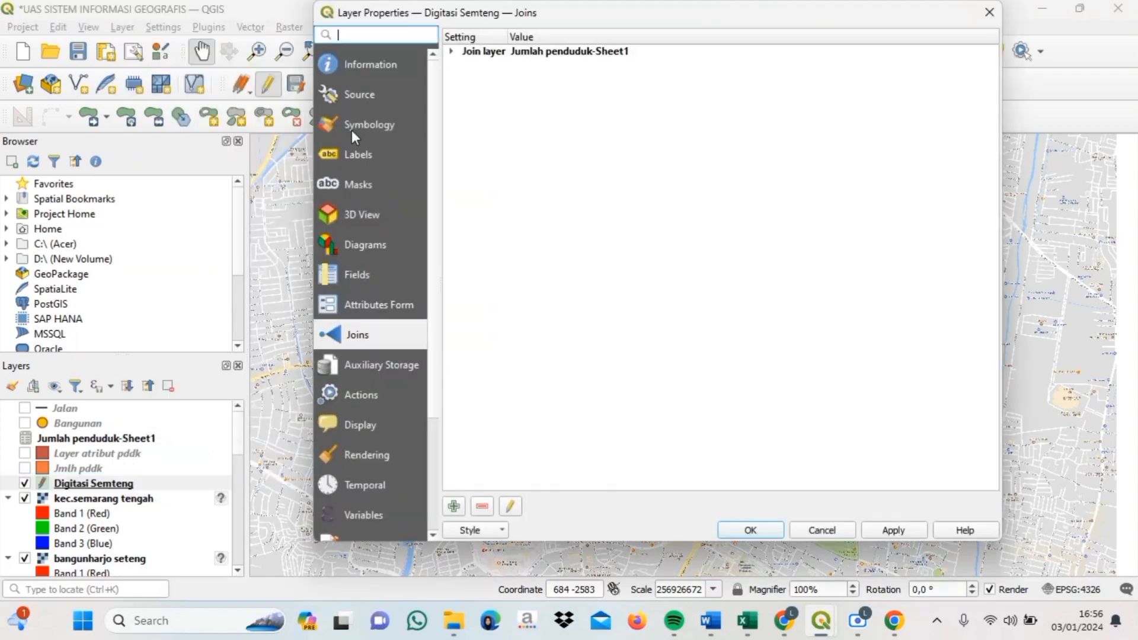
pyautogui.click(351, 128)
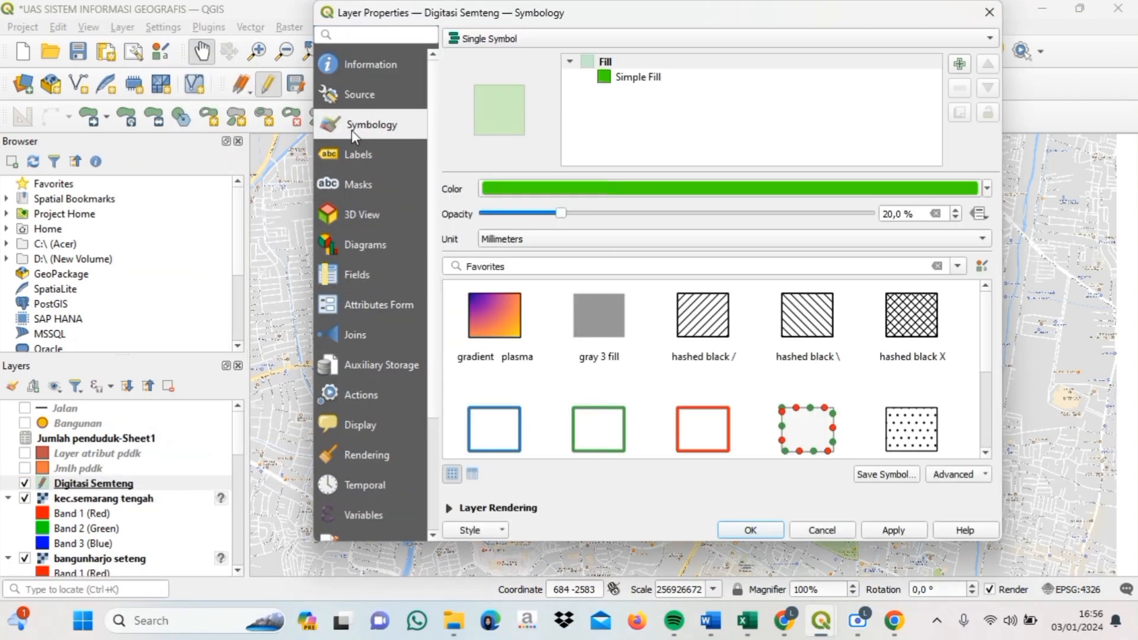
pyautogui.click(988, 37)
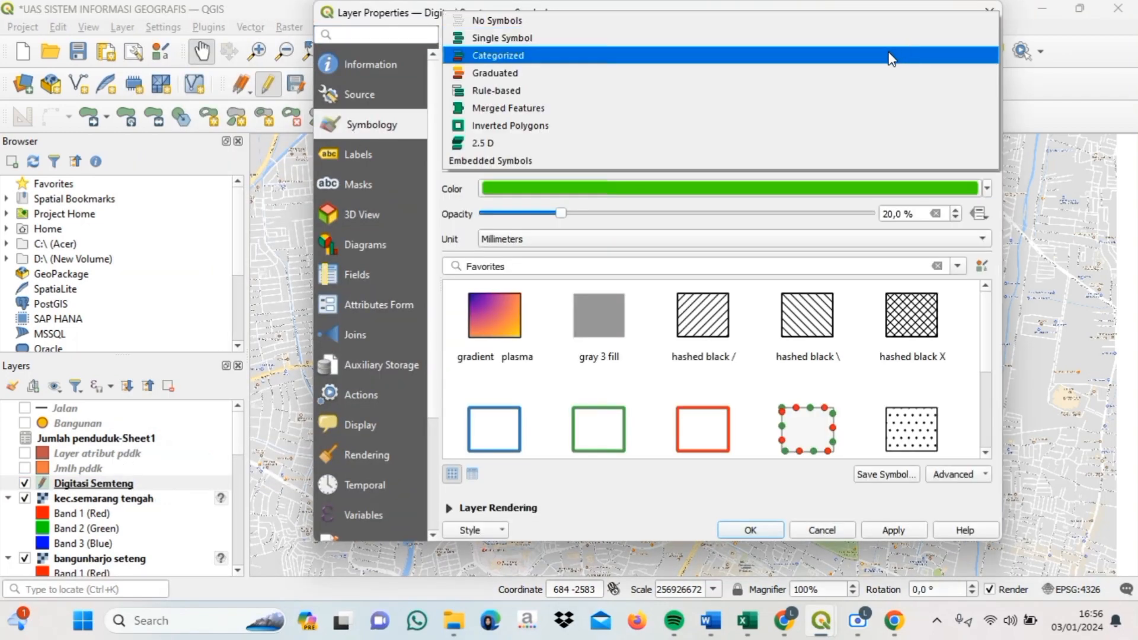
pyautogui.click(892, 56)
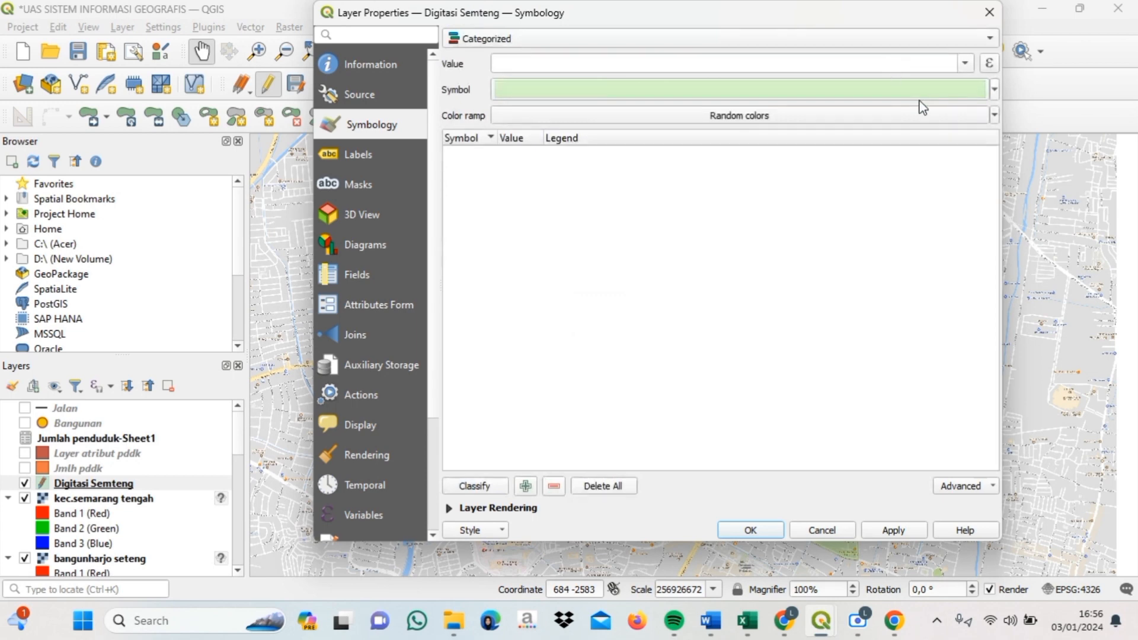
pyautogui.click(966, 65)
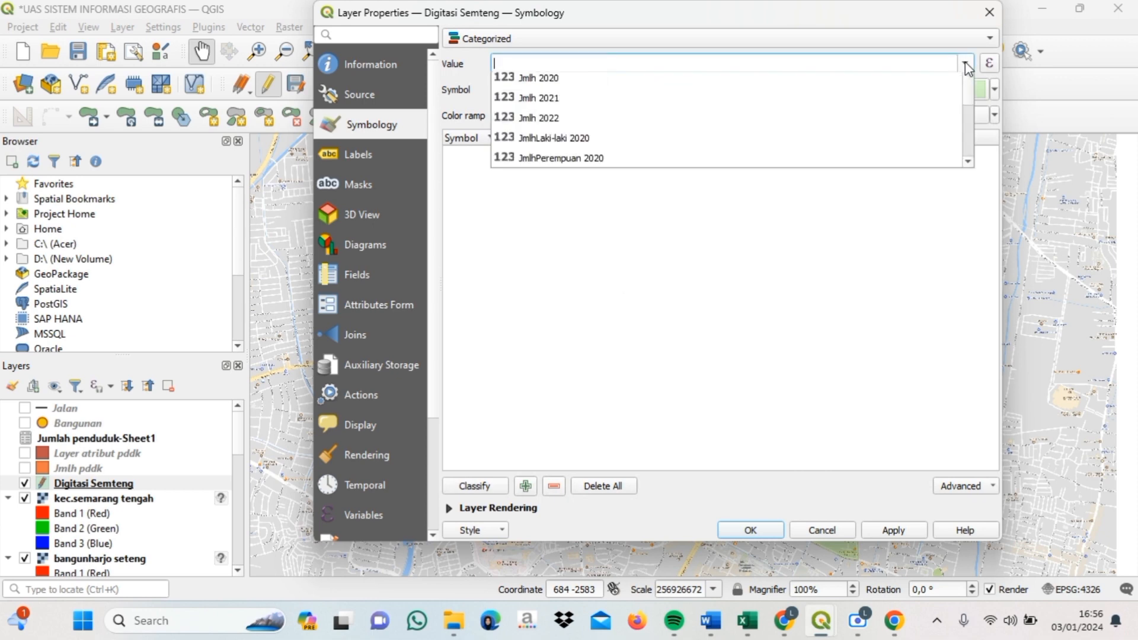
pyautogui.click(928, 106)
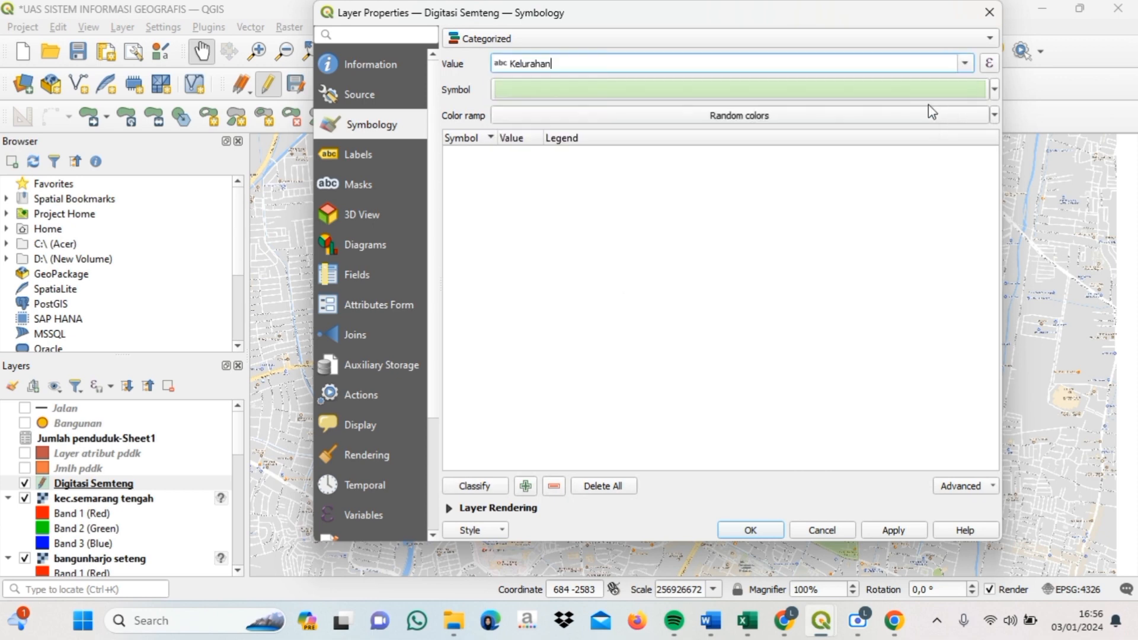
pyautogui.click(475, 487)
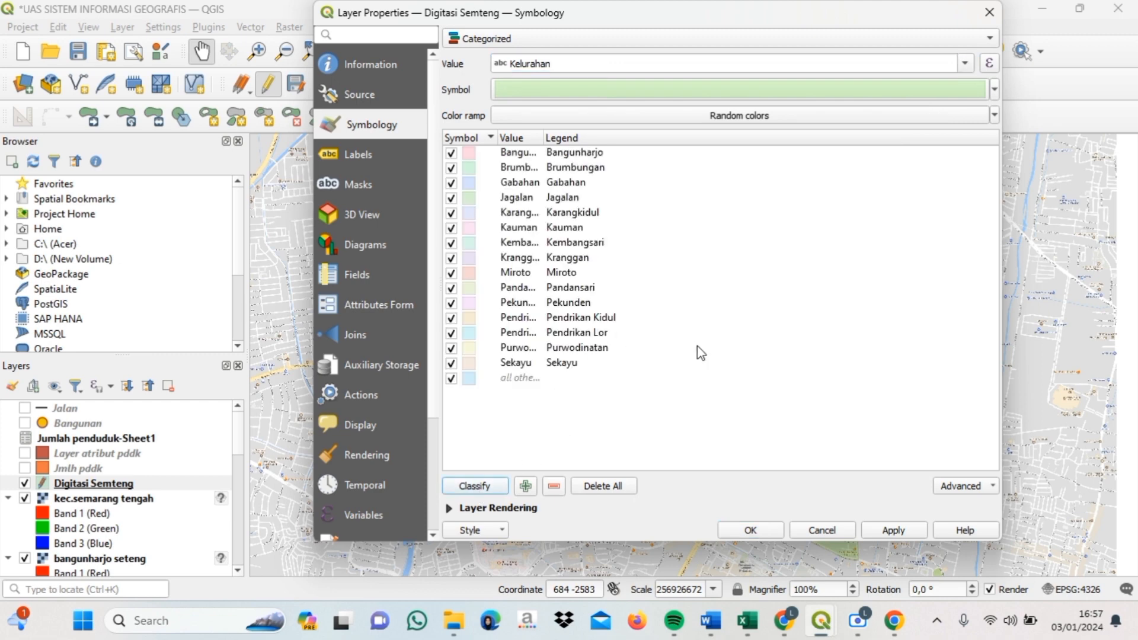
pyautogui.click(889, 531)
pyautogui.click(766, 526)
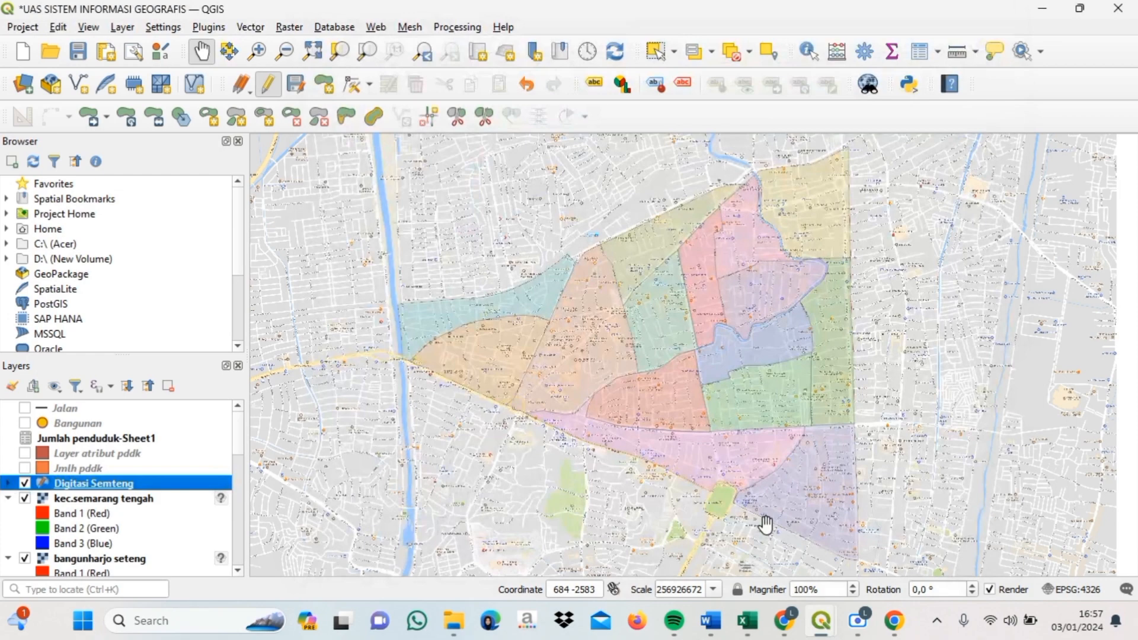
# - Switch Digitasi Semteng's symbology to Graduated on the Jmlh 2019 field
pyautogui.rightClick(216, 492)
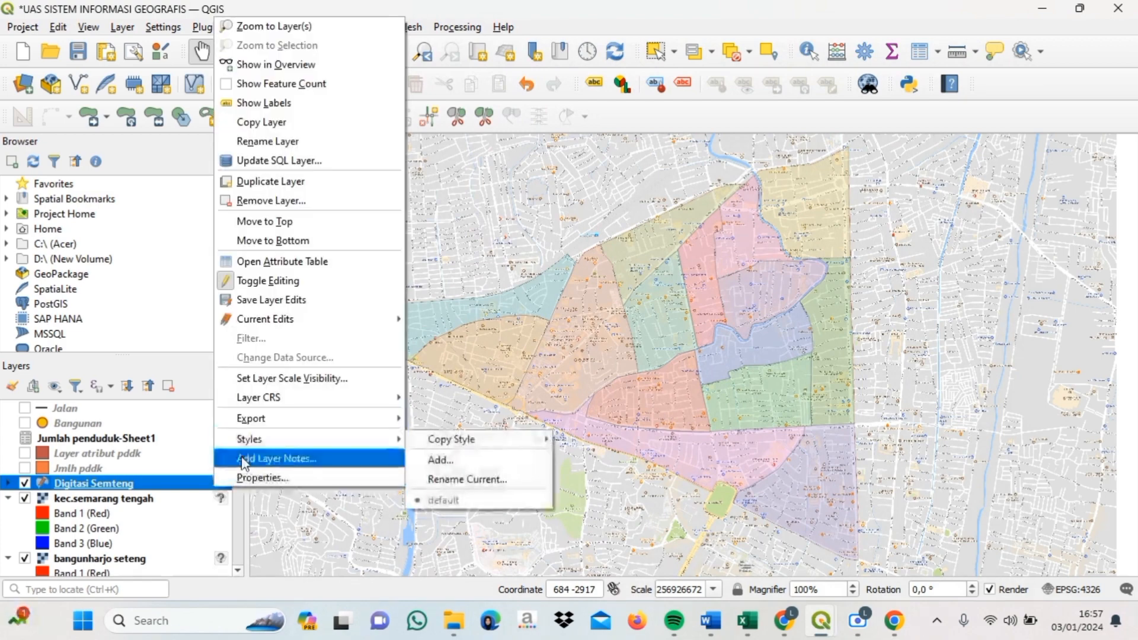
pyautogui.click(286, 475)
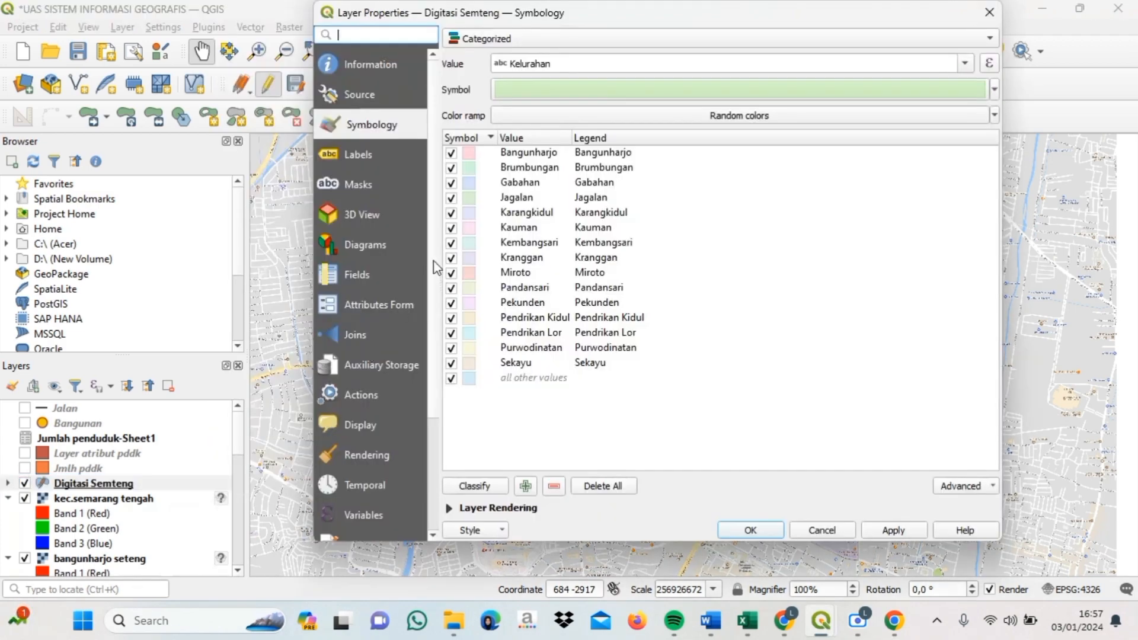
pyautogui.click(747, 37)
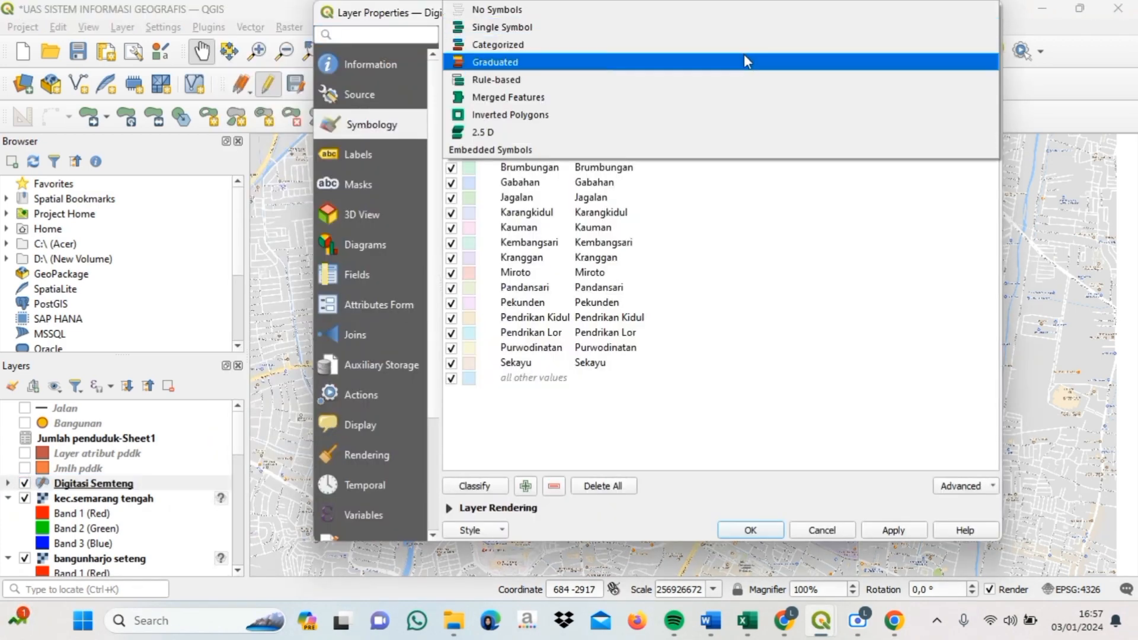
pyautogui.click(746, 61)
pyautogui.click(964, 63)
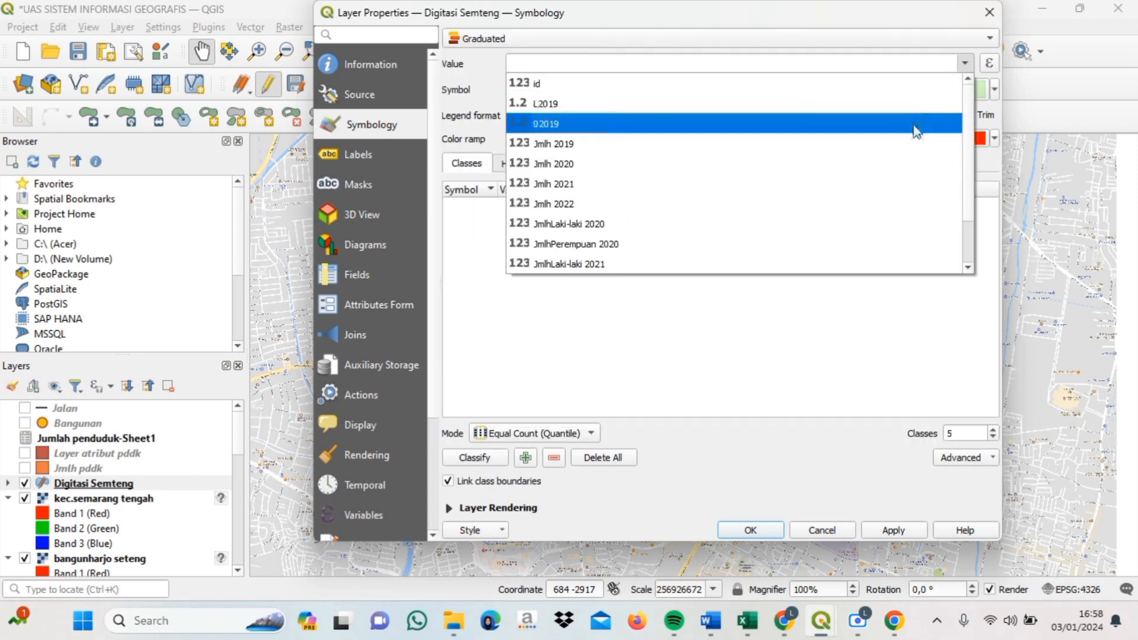
pyautogui.click(907, 143)
# - Use the Turbo colour ramp with five classes, then reopen the layer properties
pyautogui.click(995, 138)
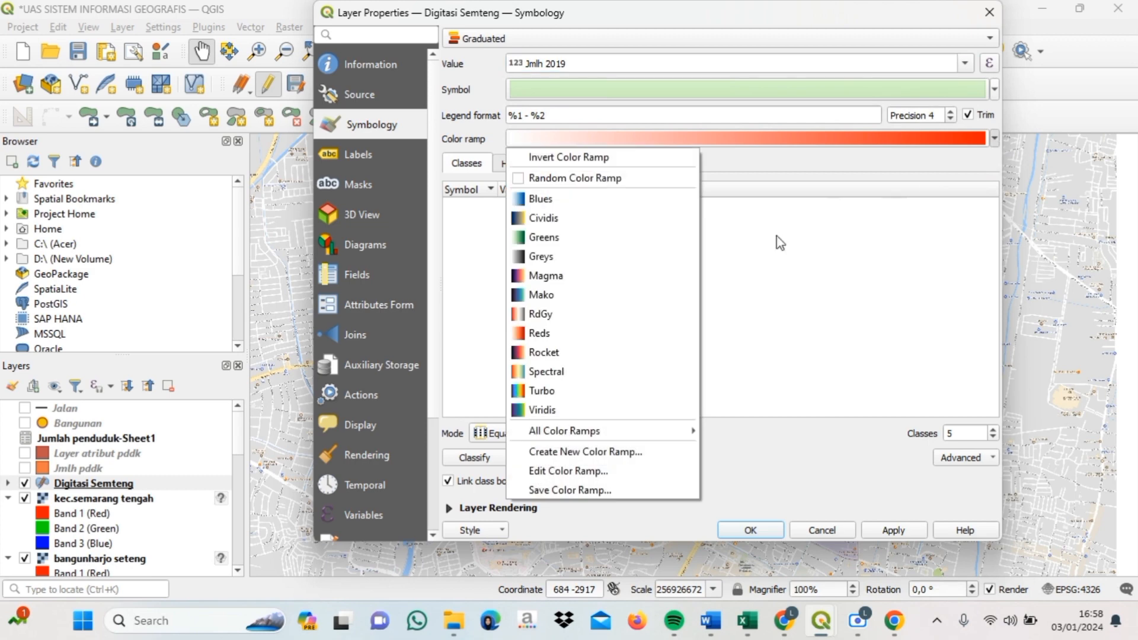
pyautogui.moveTo(676, 430)
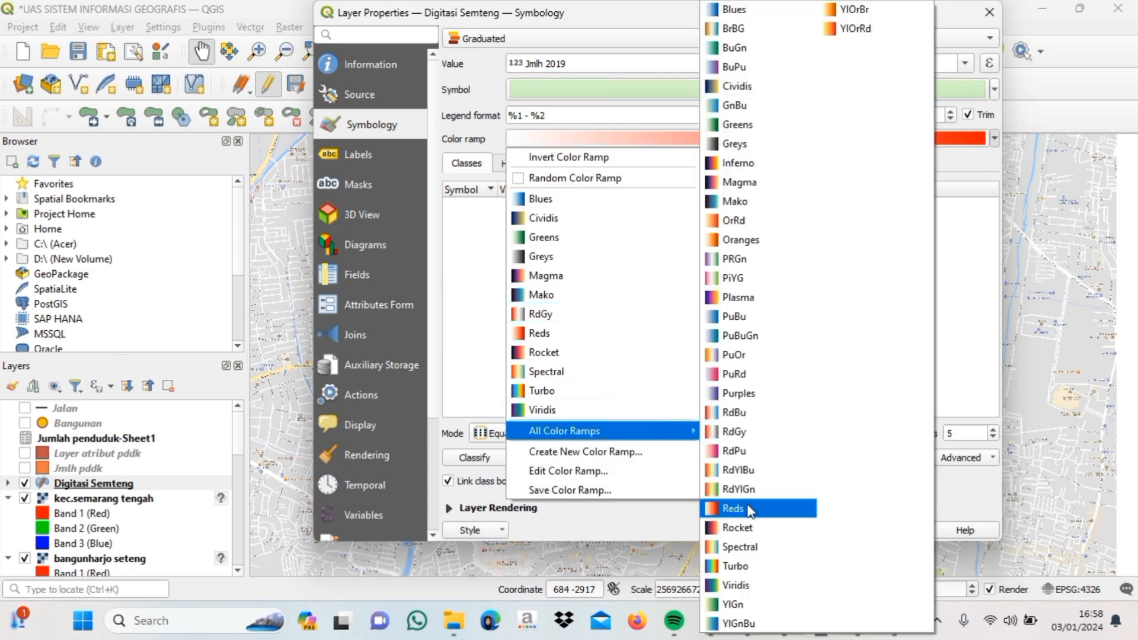
pyautogui.click(782, 572)
pyautogui.click(497, 460)
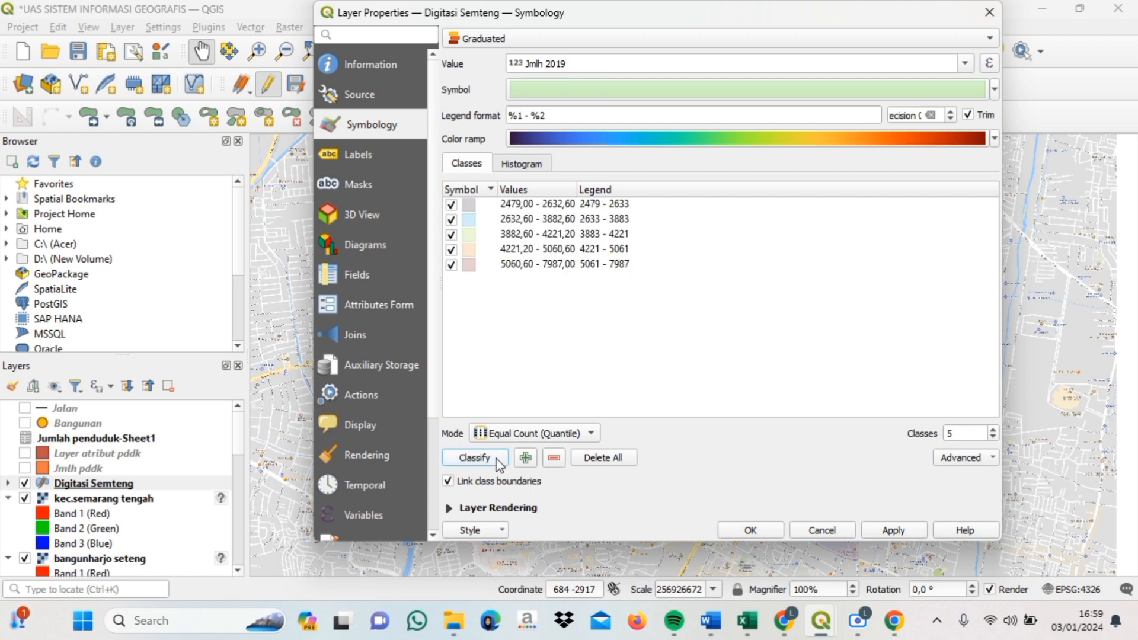
pyautogui.click(954, 434)
pyautogui.click(754, 531)
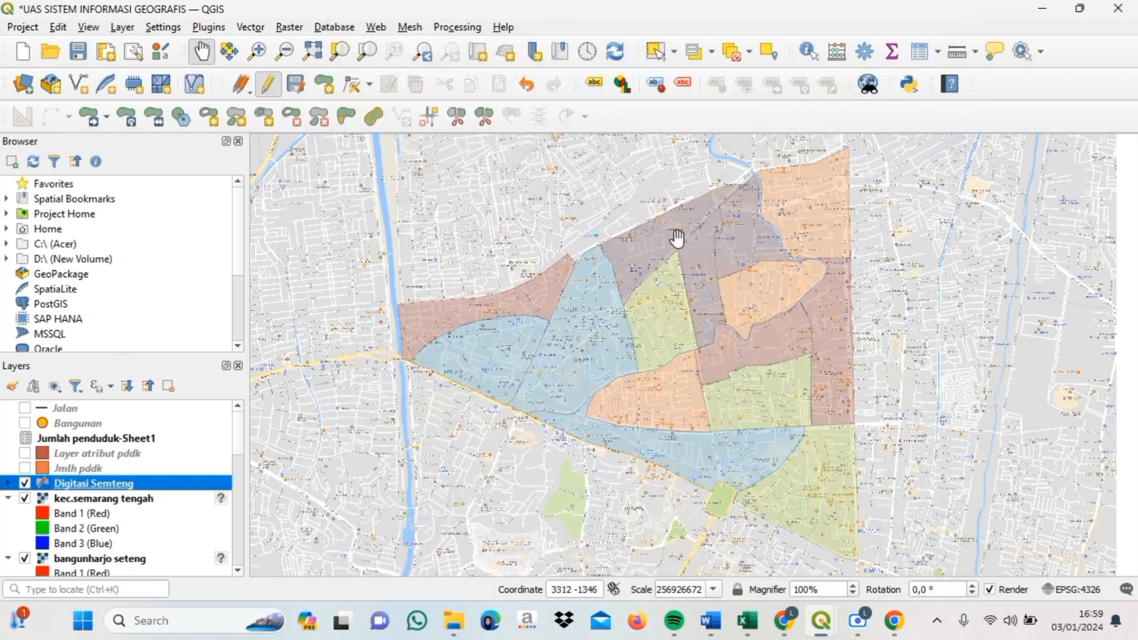
pyautogui.rightClick(164, 488)
pyautogui.click(200, 471)
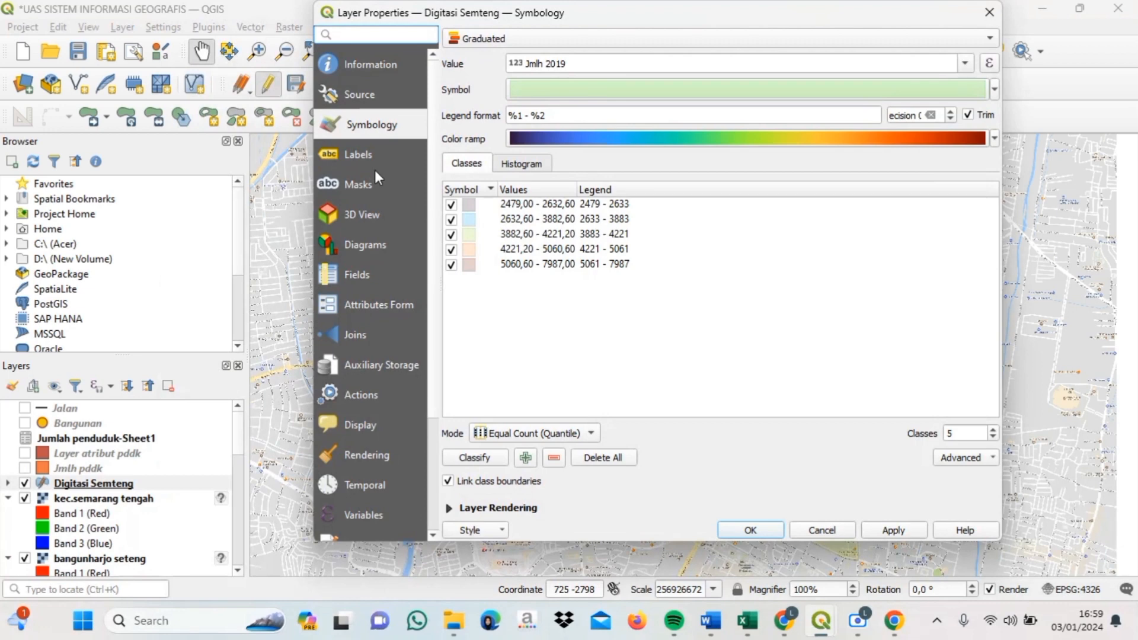
# - Turn on single labels for Digitasi Semteng using the Kelurahan field
pyautogui.click(370, 156)
pyautogui.click(616, 38)
pyautogui.click(619, 53)
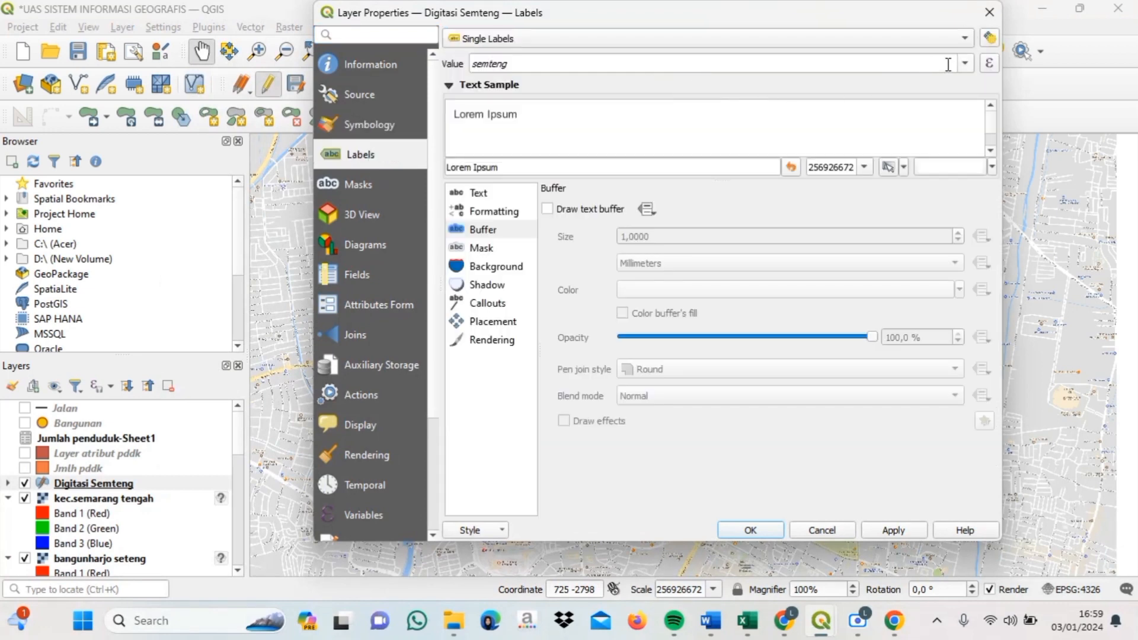
pyautogui.click(965, 64)
pyautogui.click(927, 103)
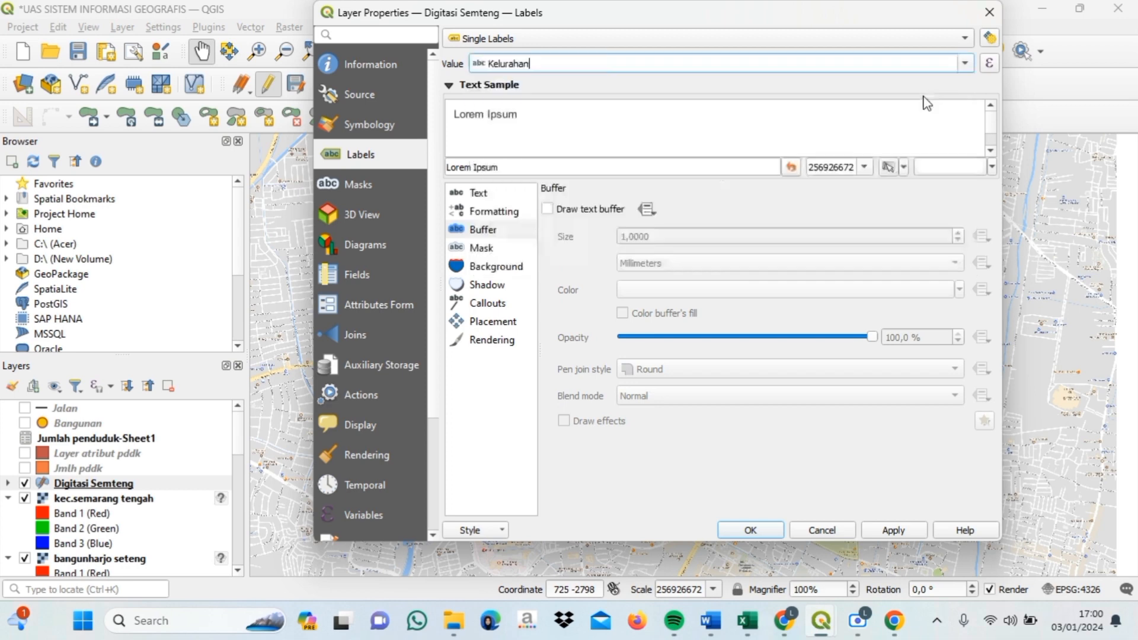
# - Style labels in Cooper Black, size 8, with a text buffer, then centre the map
pyautogui.click(478, 194)
pyautogui.click(943, 209)
pyautogui.press('Down')
pyautogui.press('Down')
pyautogui.press('Down')
pyautogui.press('Down')
pyautogui.press('Down')
pyautogui.press('Down')
pyautogui.press('Down')
pyautogui.press('Down')
pyautogui.press('Down')
pyautogui.press('Down')
pyautogui.press('Down')
pyautogui.press('Down')
pyautogui.press('Down')
pyautogui.press('Down')
pyautogui.press('Down')
pyautogui.press('Down')
pyautogui.press('Down')
pyautogui.press('Down')
pyautogui.press('Down')
pyautogui.press('Down')
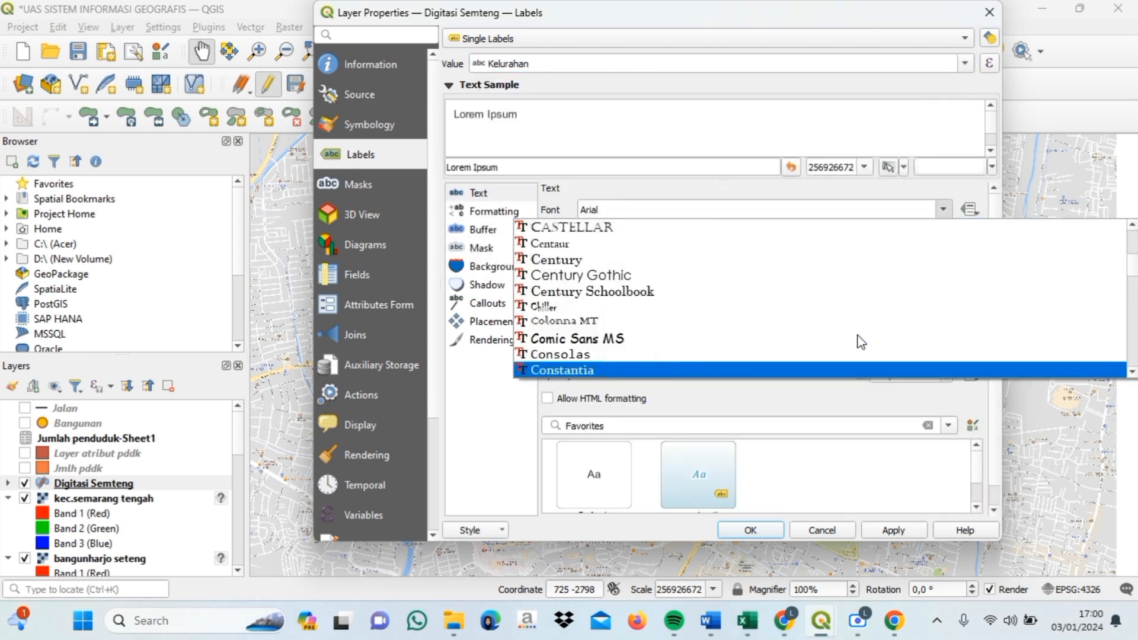
pyautogui.press('Return')
pyautogui.click(946, 298)
pyautogui.click(945, 298)
pyautogui.click(948, 348)
pyautogui.click(483, 229)
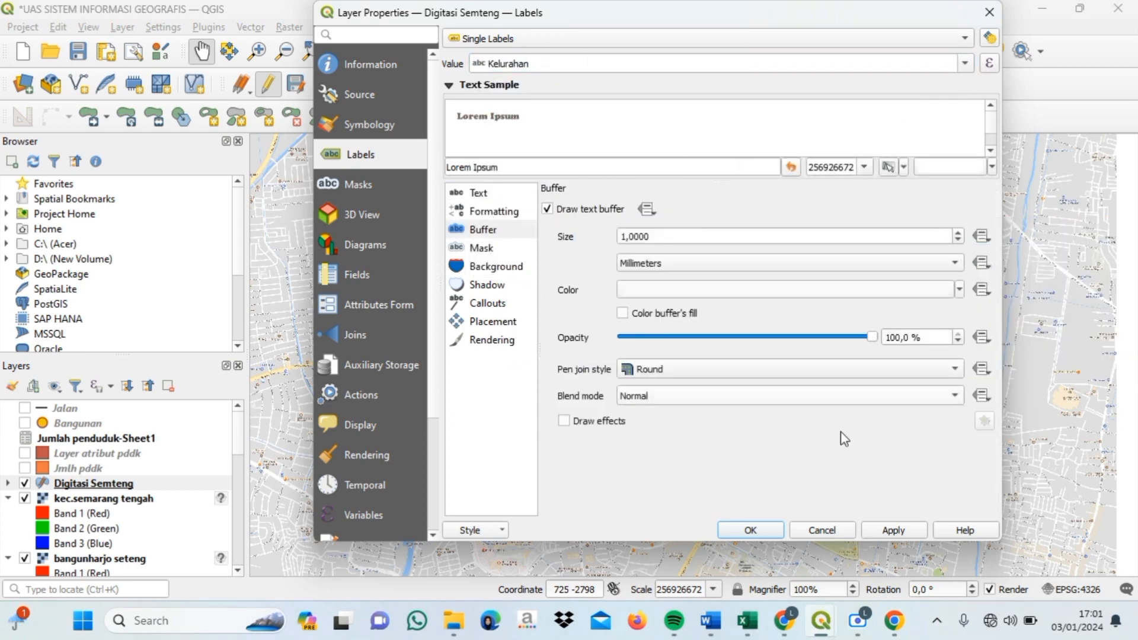
pyautogui.click(899, 533)
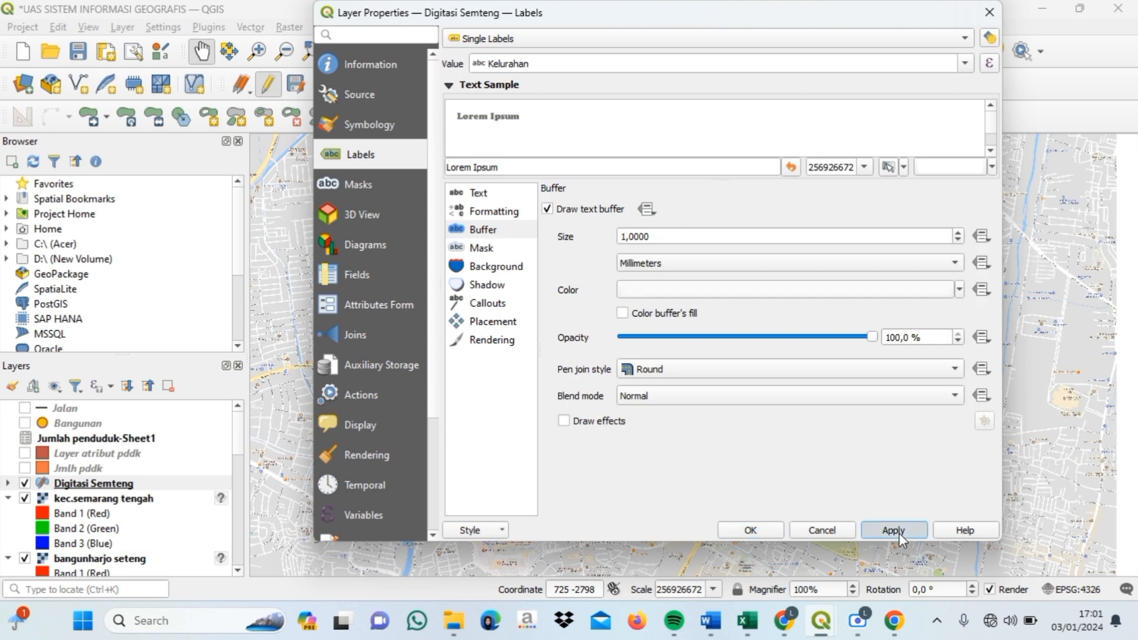
pyautogui.click(749, 530)
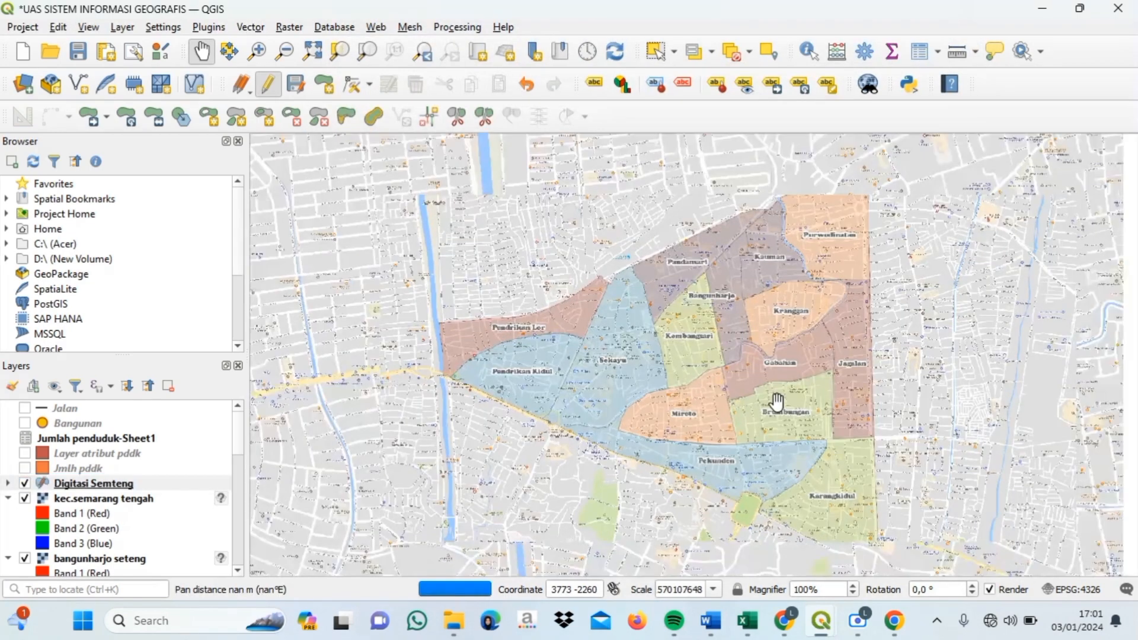
pyautogui.moveTo(792, 393); pyautogui.dragTo(783, 376)
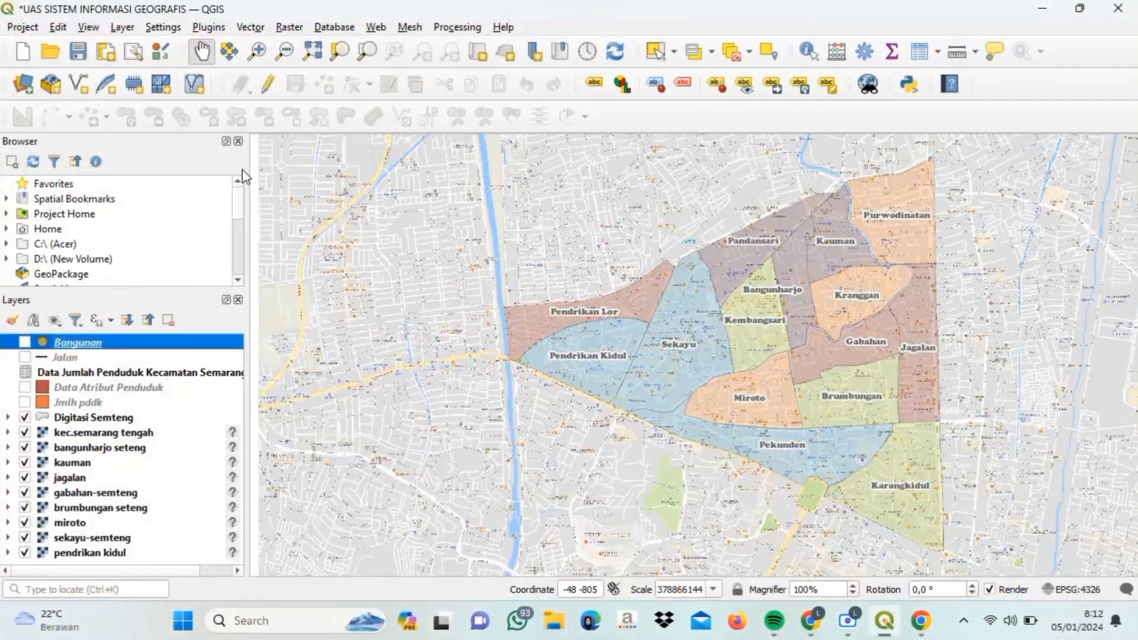
# - Create a new print layout titled 'KECAMATAN SEMARANG TENGAH.'
pyautogui.click(110, 57)
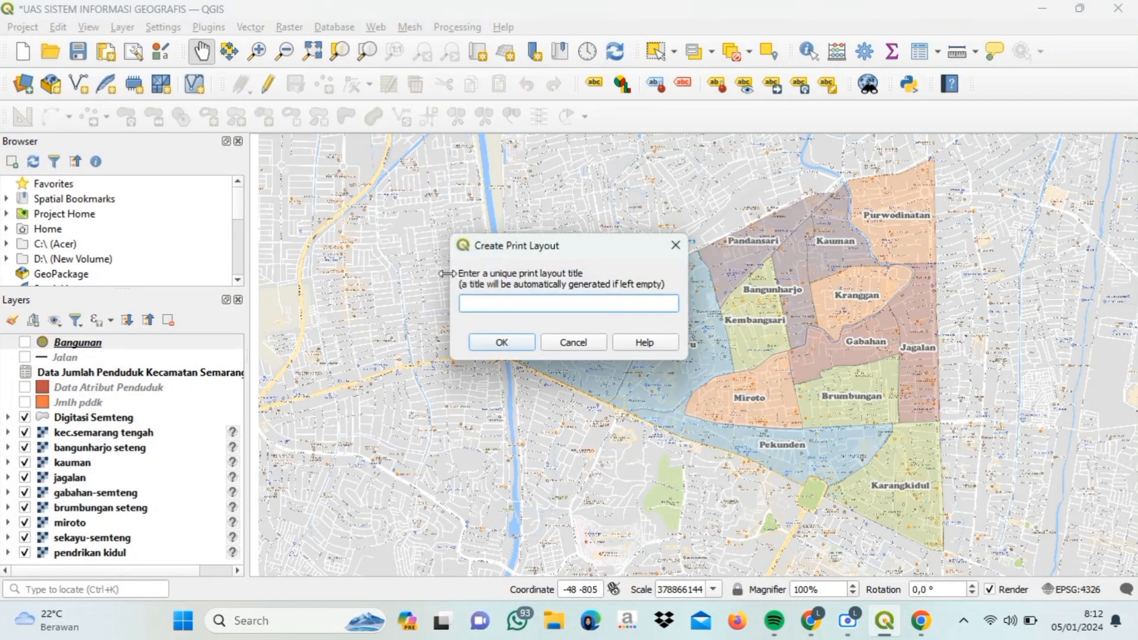
pyautogui.write('KECAMATAN SEMARANG TENGAH.')
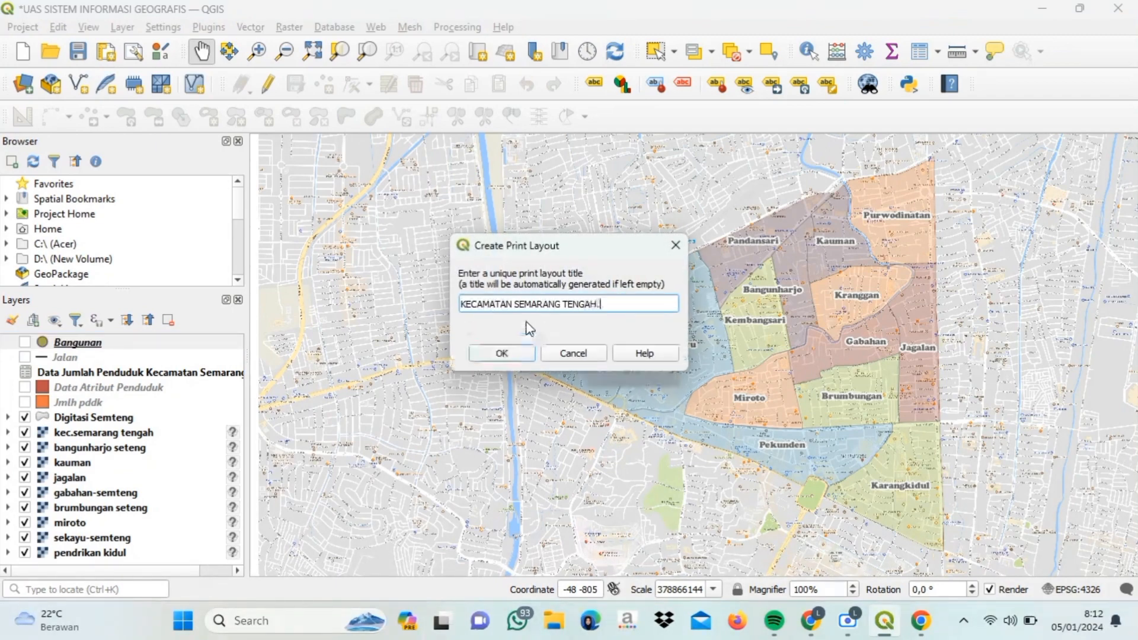
pyautogui.click(519, 354)
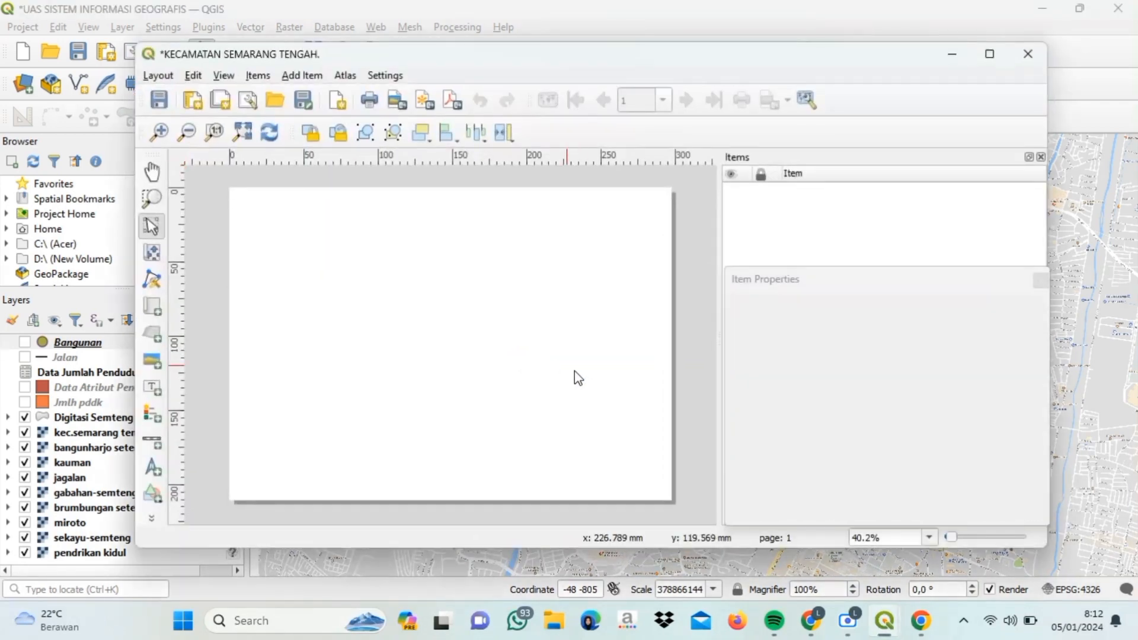
# - Set the layout page size to A3 landscape (420 × 297 mm)
pyautogui.rightClick(586, 379)
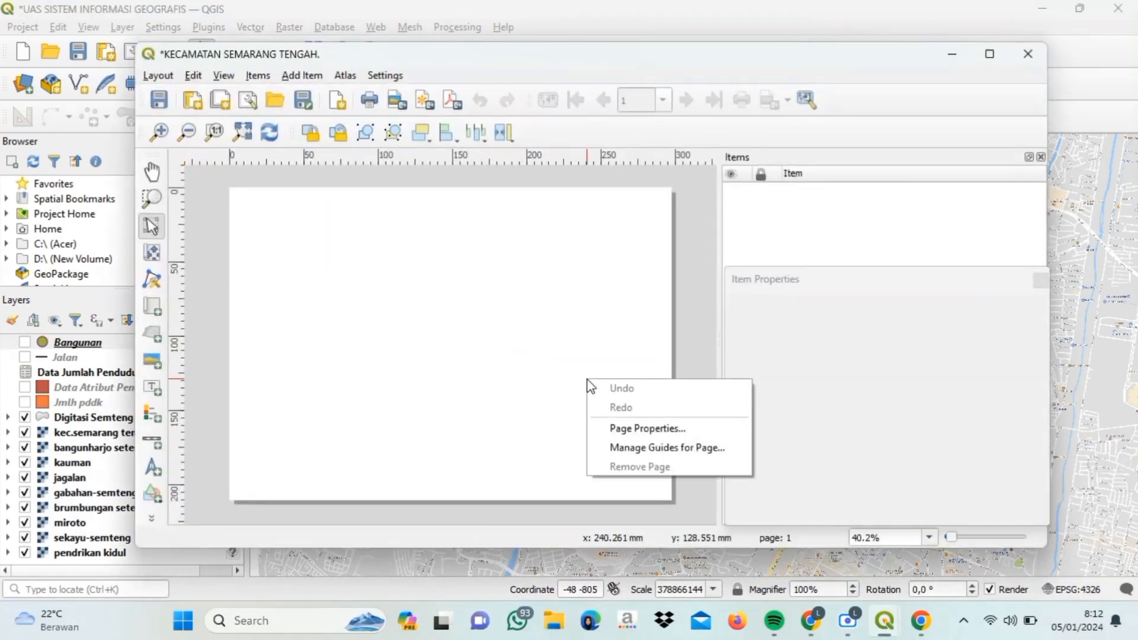
pyautogui.click(635, 428)
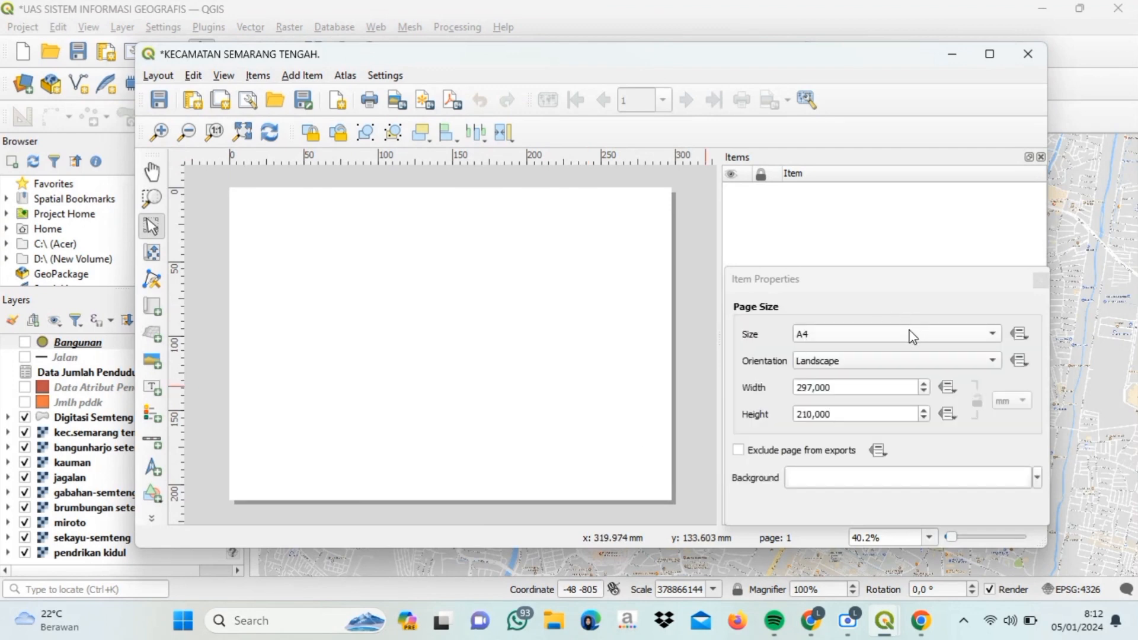
pyautogui.click(908, 333)
pyautogui.click(864, 125)
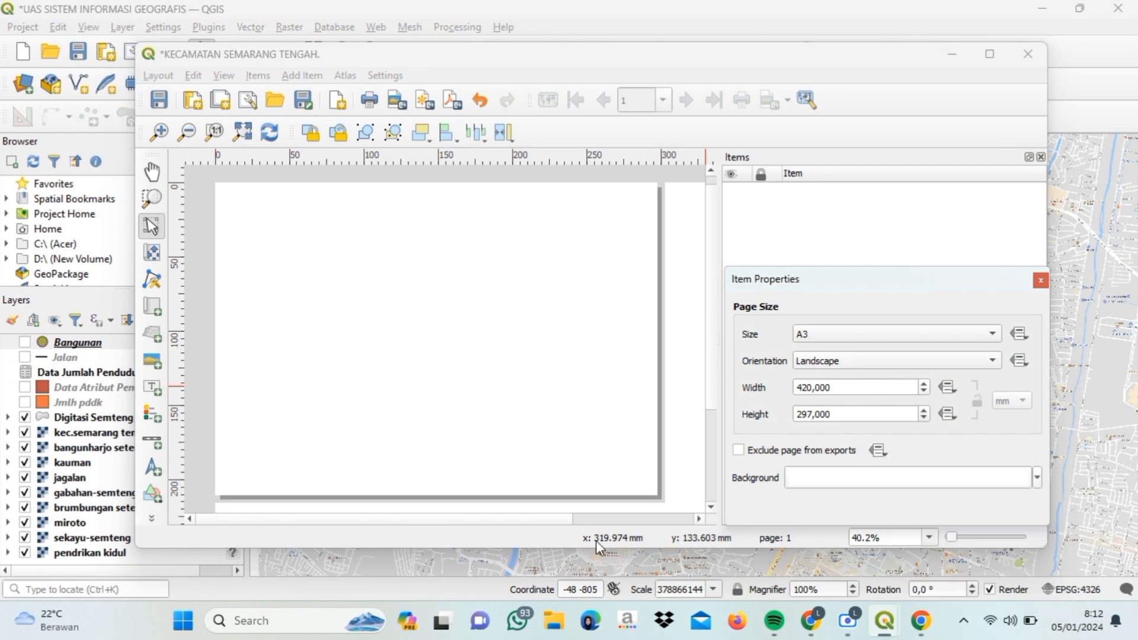
# - Draw a wide rectangle on the page's left and a narrower rectangle on its right
pyautogui.click(152, 493)
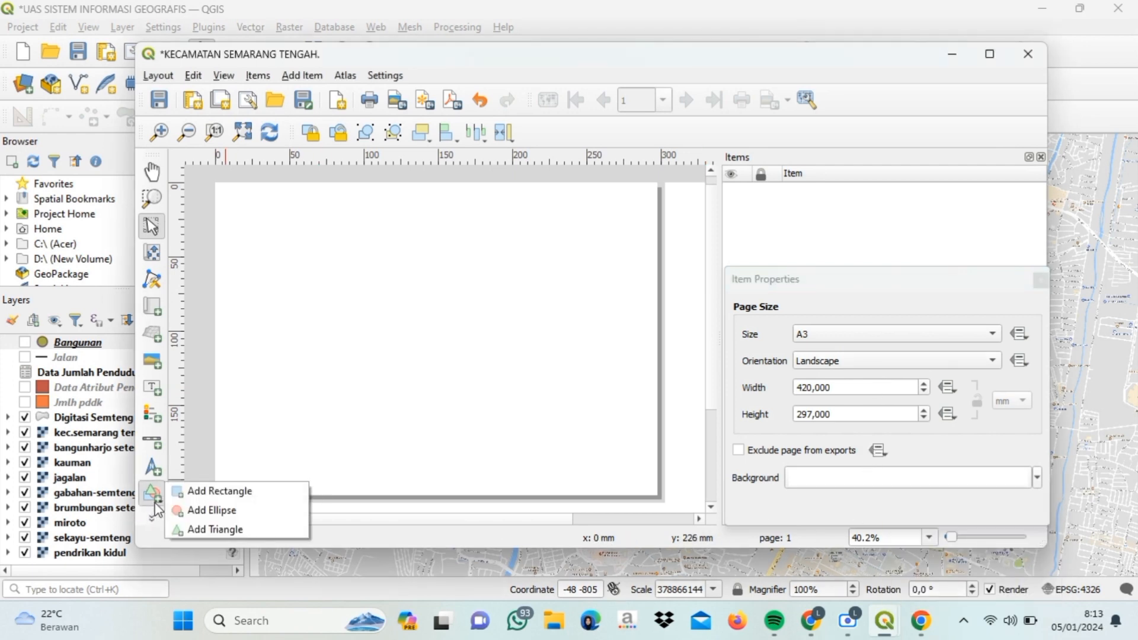
pyautogui.click(224, 492)
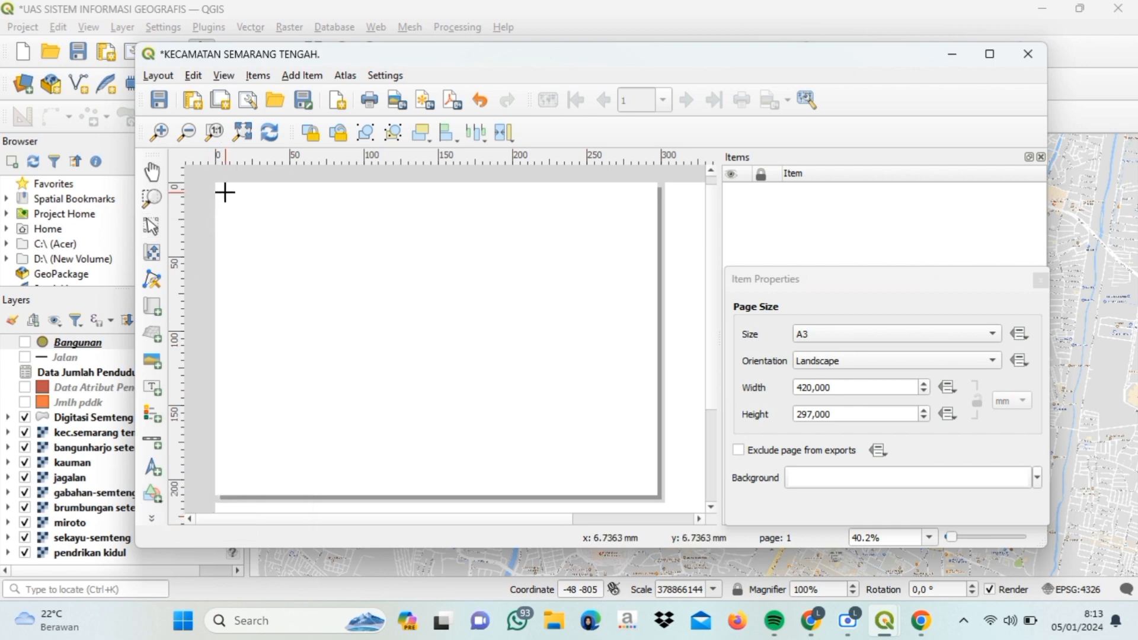
pyautogui.moveTo(225, 191); pyautogui.dragTo(475, 483)
pyautogui.moveTo(226, 483); pyautogui.dragTo(235, 478)
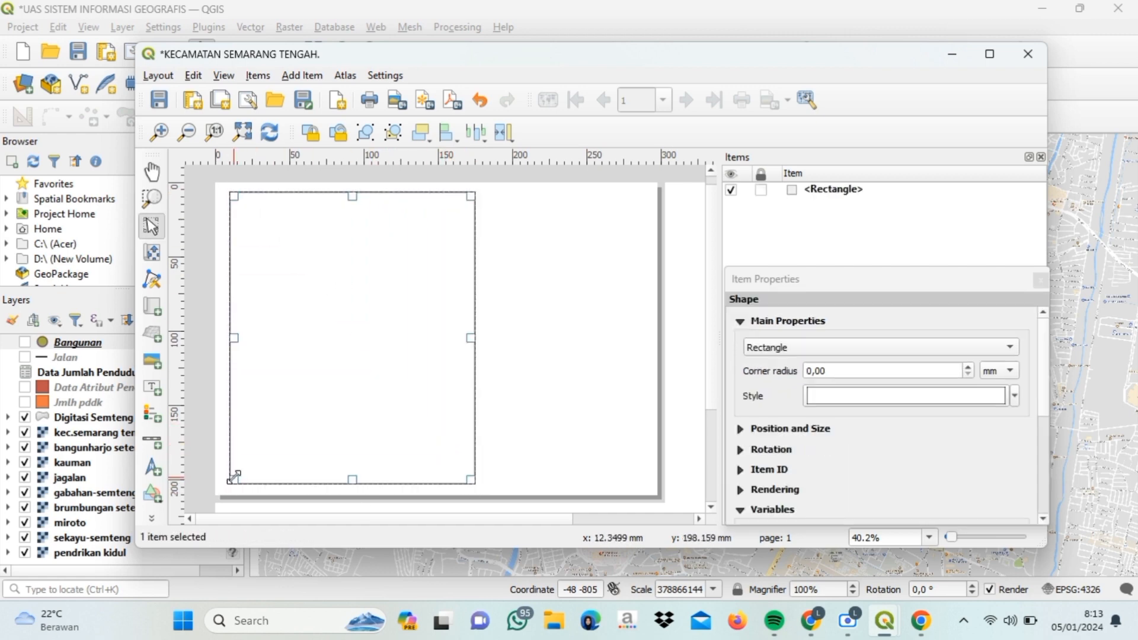
pyautogui.click(152, 493)
pyautogui.click(280, 481)
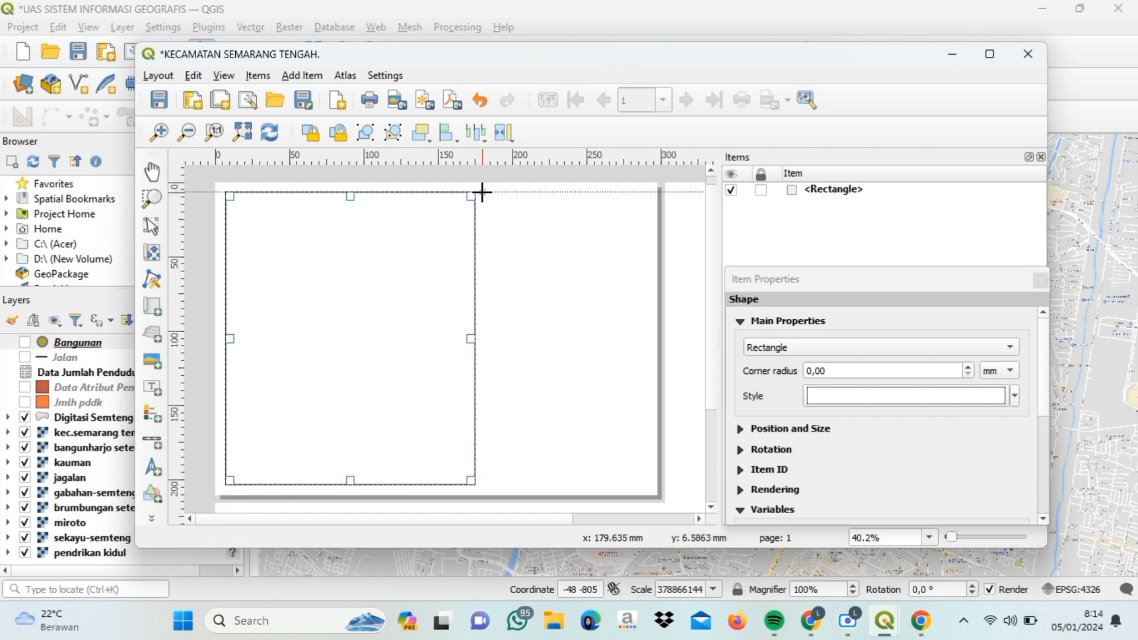
pyautogui.moveTo(482, 191); pyautogui.dragTo(650, 490)
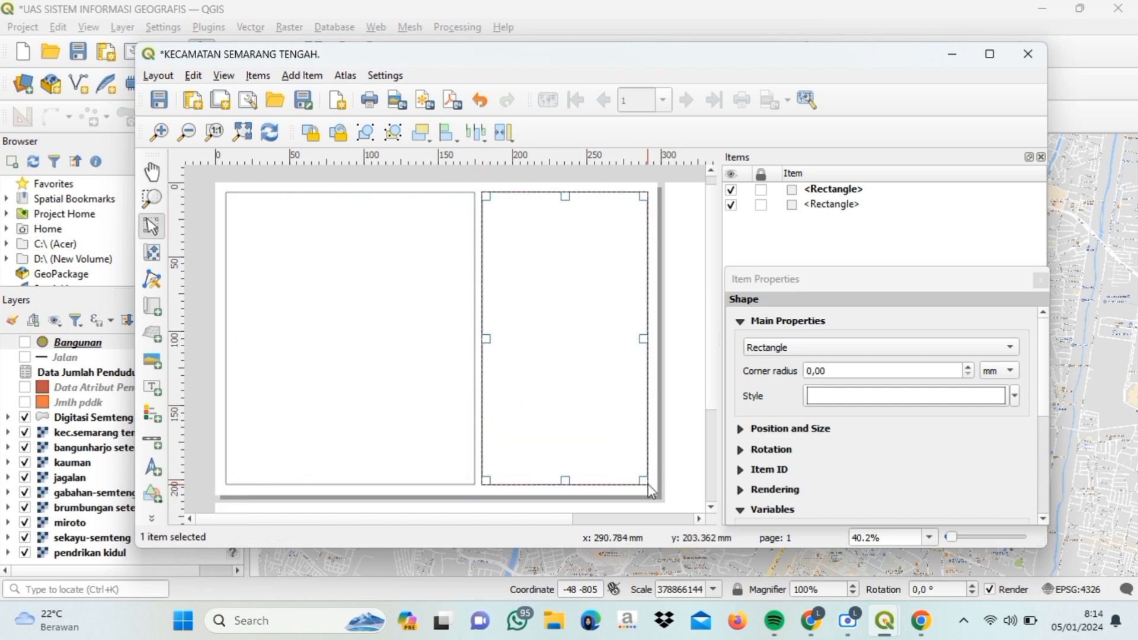
pyautogui.click(157, 318)
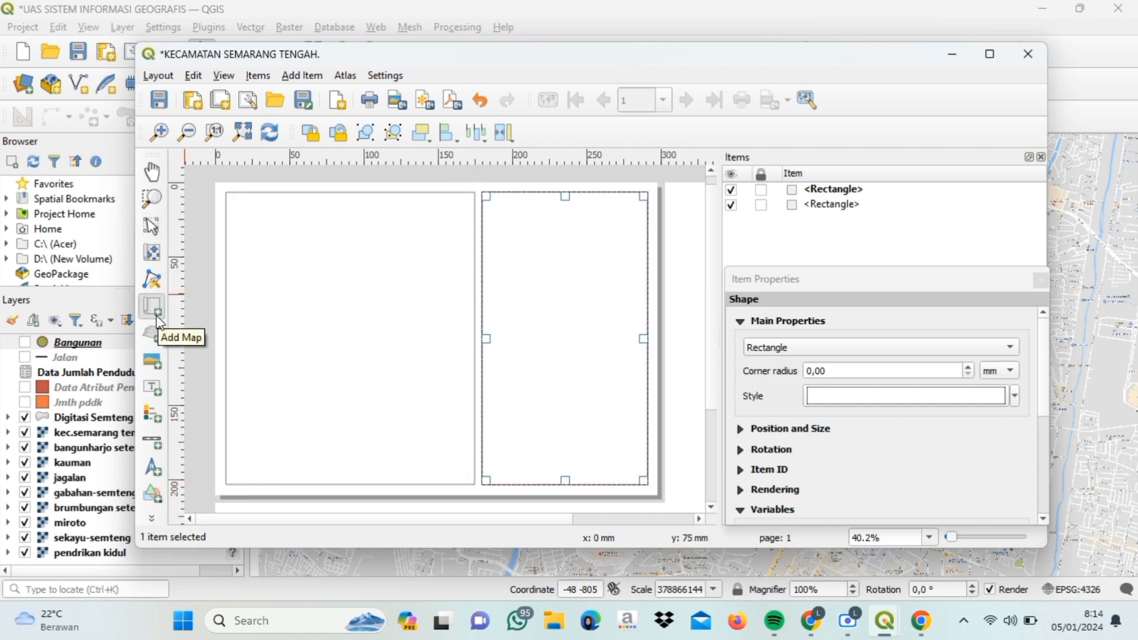
# - Draw a map frame in the left rectangle and hide the nine basemap layers
pyautogui.moveTo(239, 207); pyautogui.dragTo(462, 467)
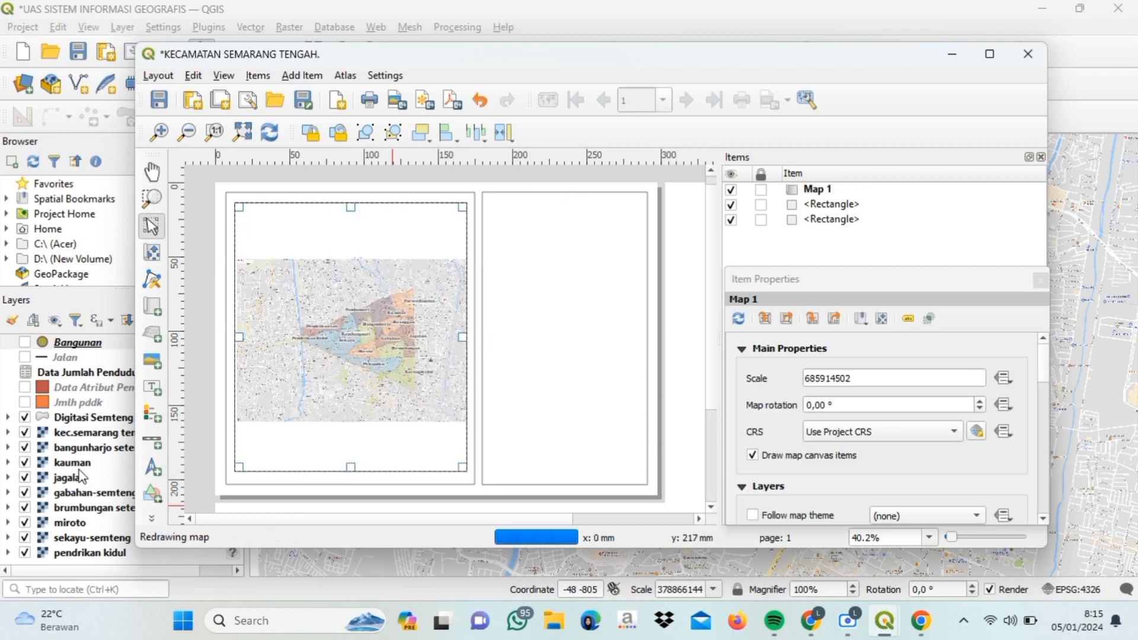
pyautogui.click(24, 433)
pyautogui.click(25, 447)
pyautogui.click(24, 462)
pyautogui.click(24, 478)
pyautogui.click(25, 492)
pyautogui.click(24, 508)
pyautogui.click(25, 522)
pyautogui.click(24, 538)
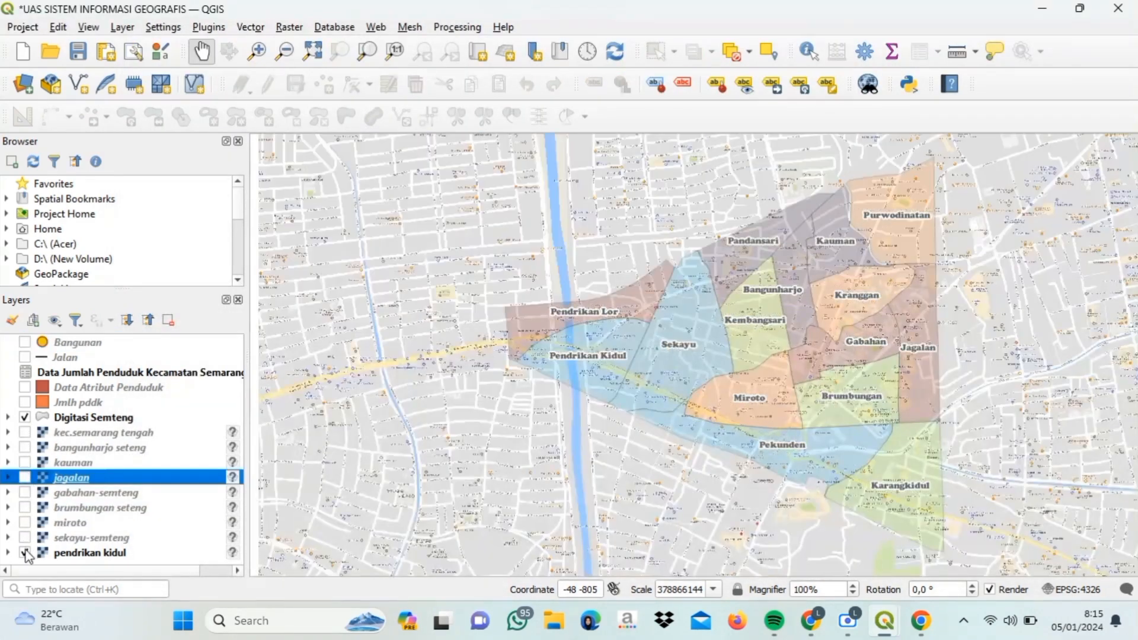
pyautogui.click(24, 552)
# - Refresh the layout map and zoom in on the kelurahan using Move Item Content
pyautogui.moveTo(897, 625)
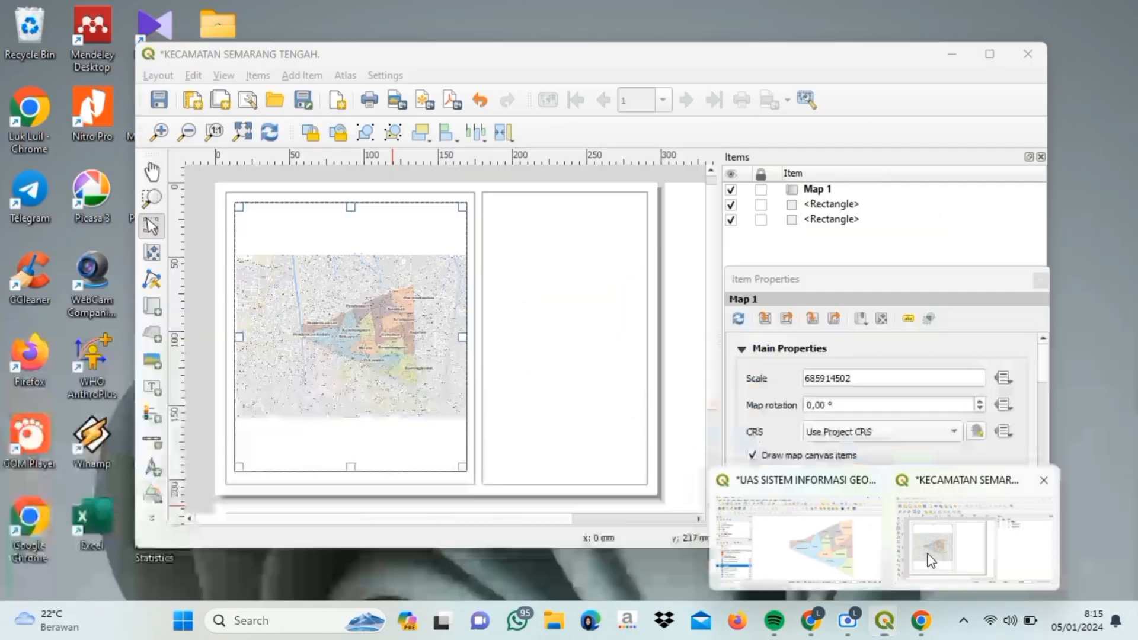
pyautogui.click(975, 536)
pyautogui.click(738, 319)
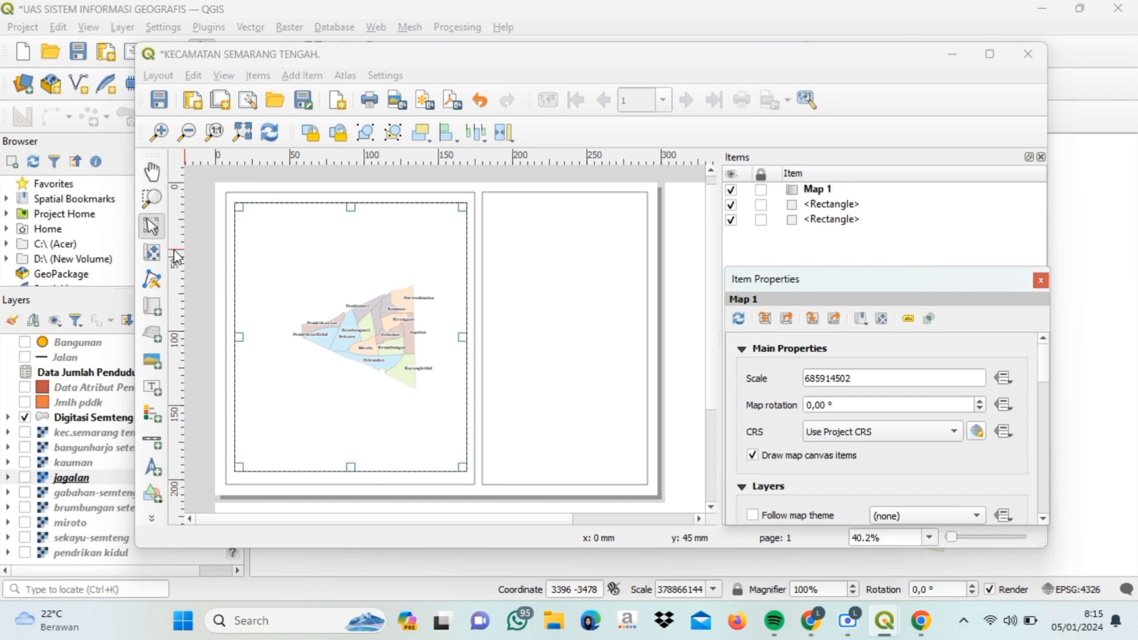
pyautogui.click(152, 253)
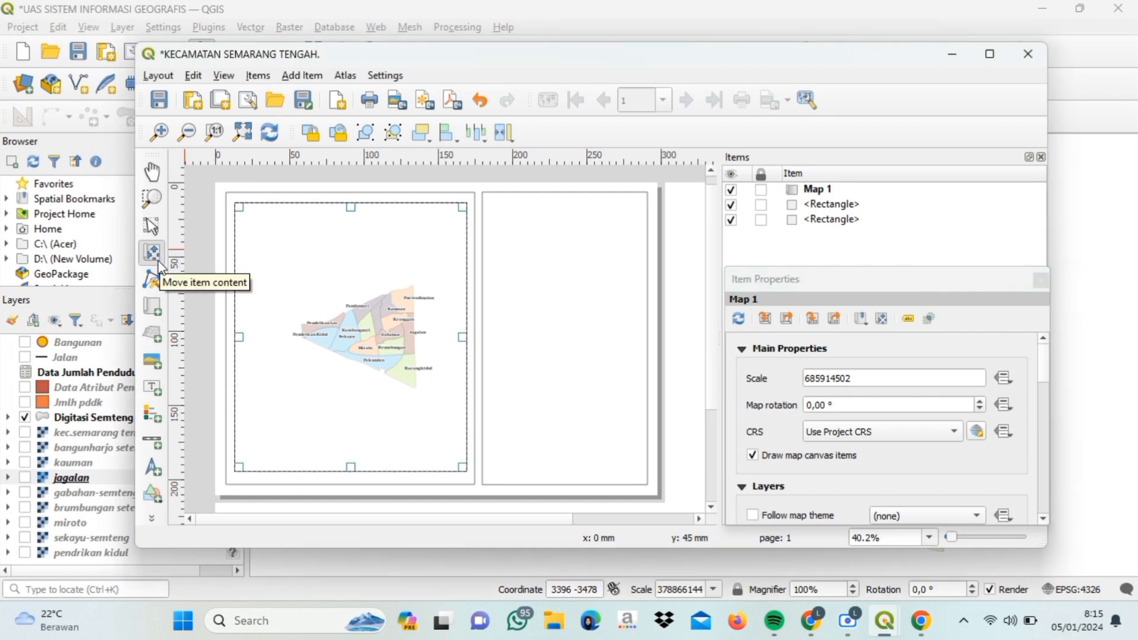
pyautogui.scroll(2, 367, 307)
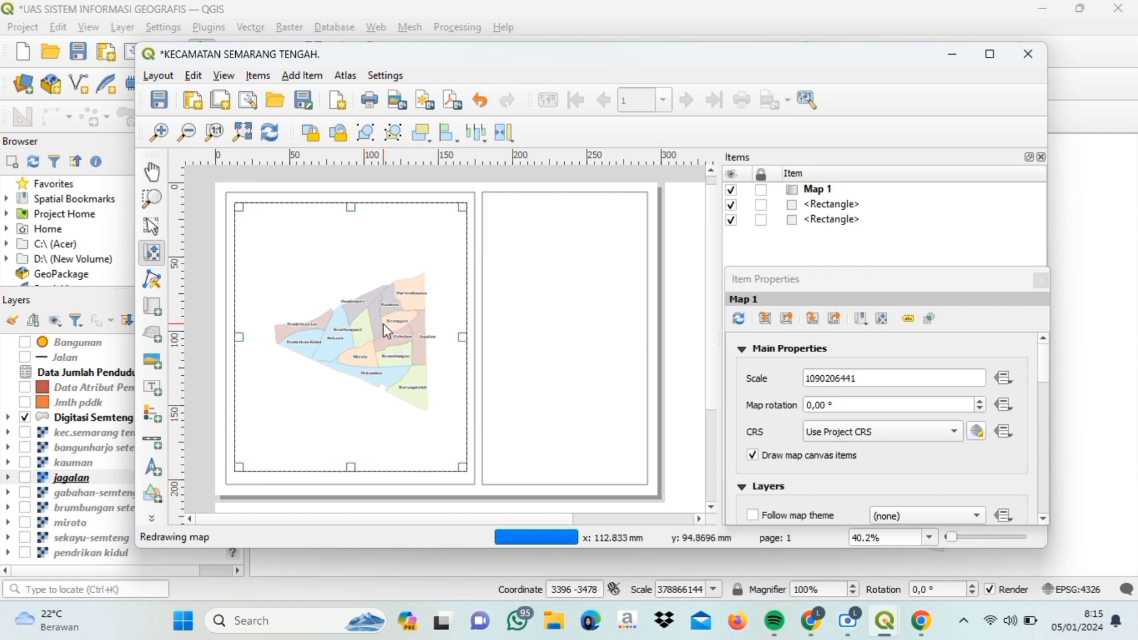
pyautogui.moveTo(1048, 376); pyautogui.dragTo(1046, 462)
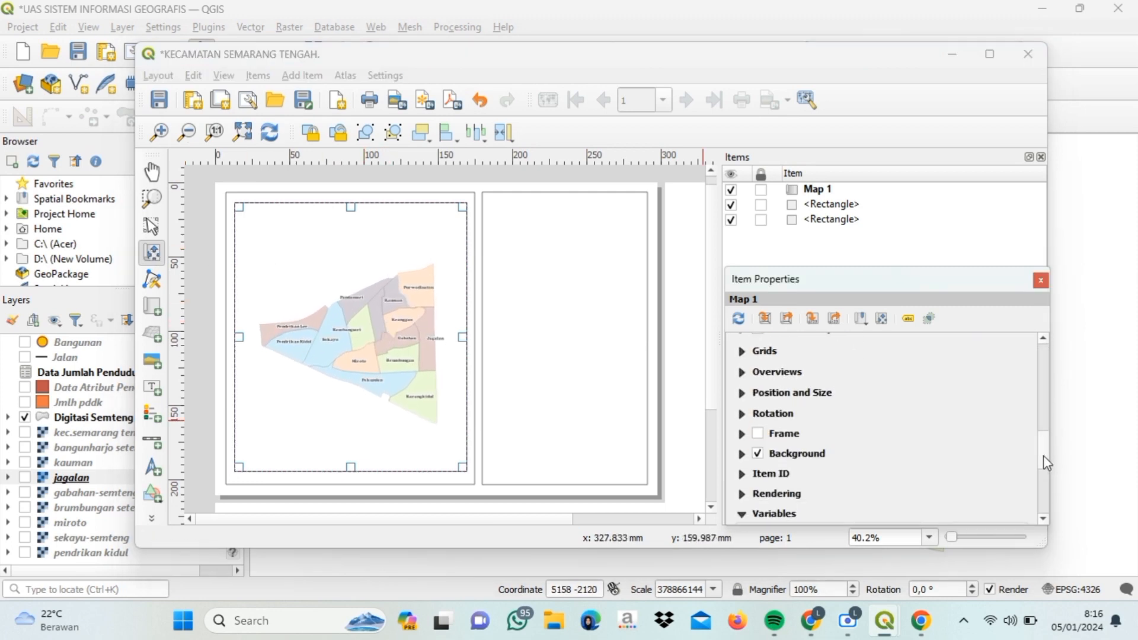
# - Add Grid 1 to Map 1 and open its grid settings
pyautogui.click(742, 352)
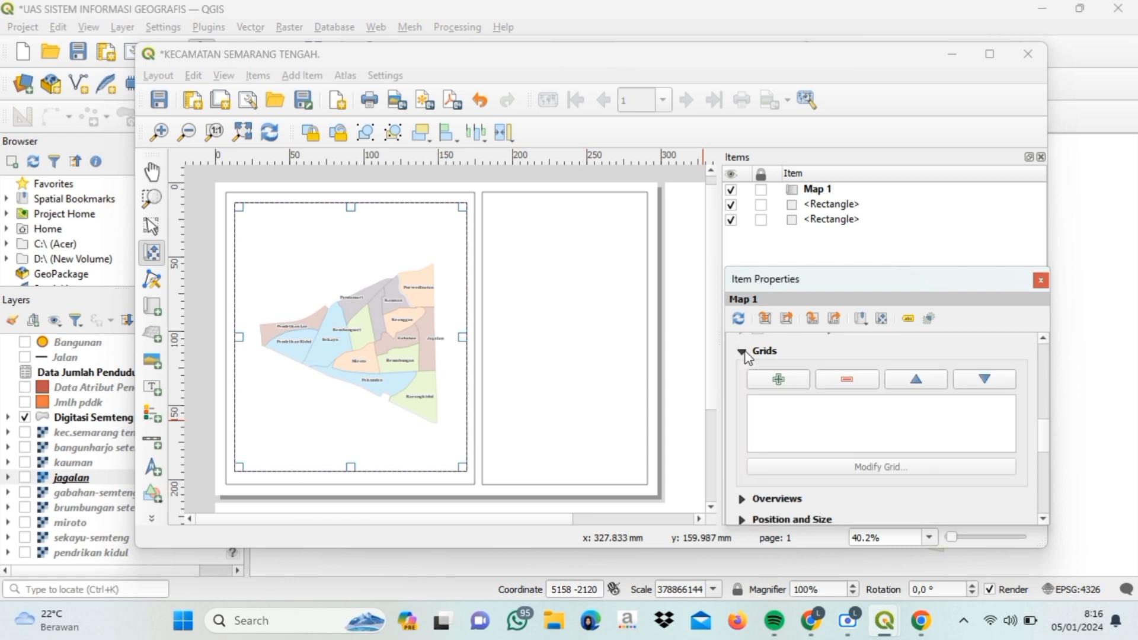
pyautogui.click(779, 380)
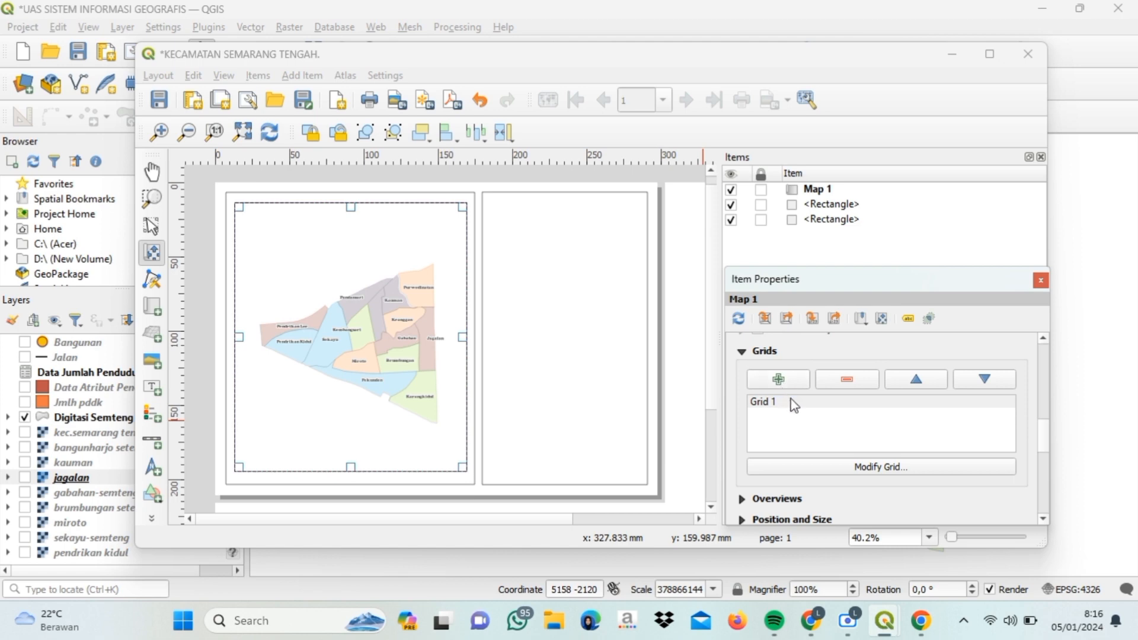
pyautogui.click(800, 408)
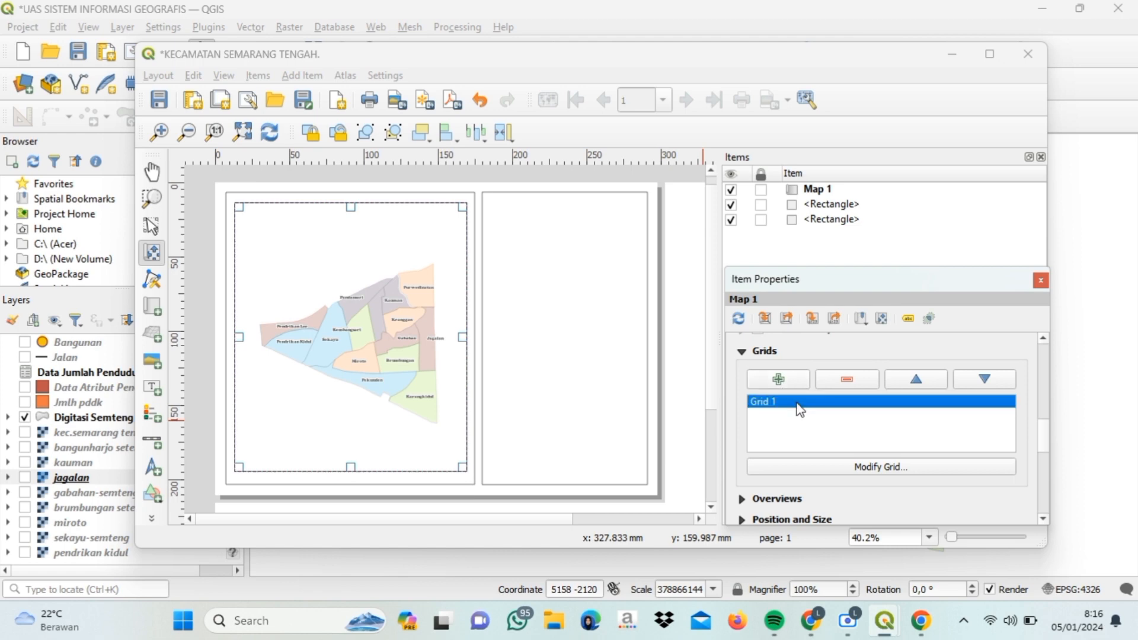
pyautogui.click(900, 470)
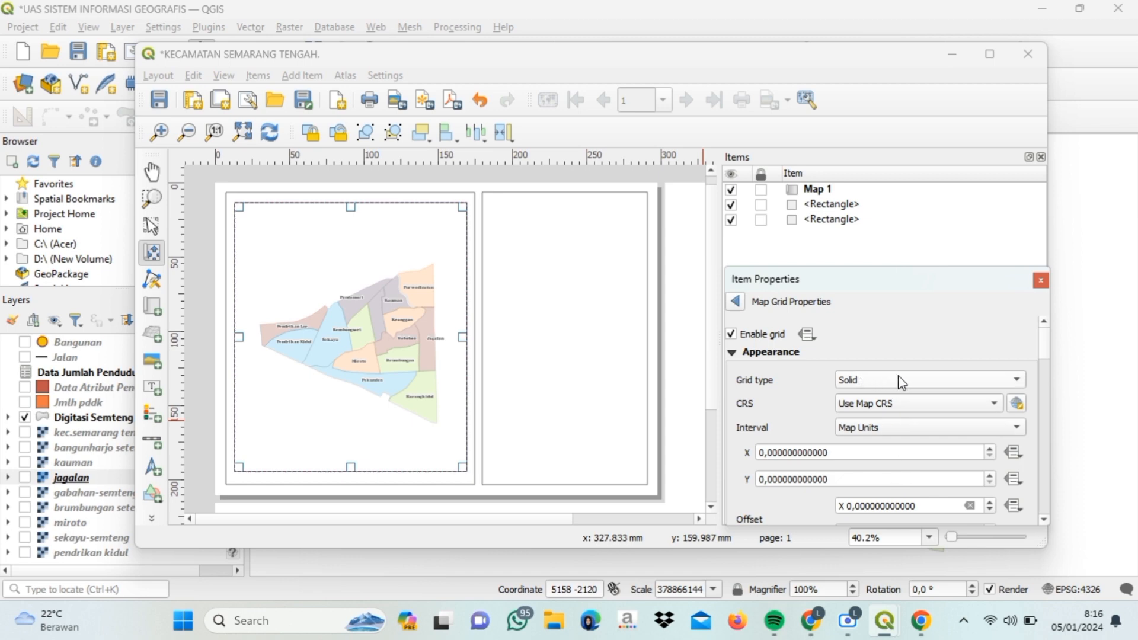
# - Set the grid interval to 5 centimetres for both X and Y
pyautogui.click(1017, 430)
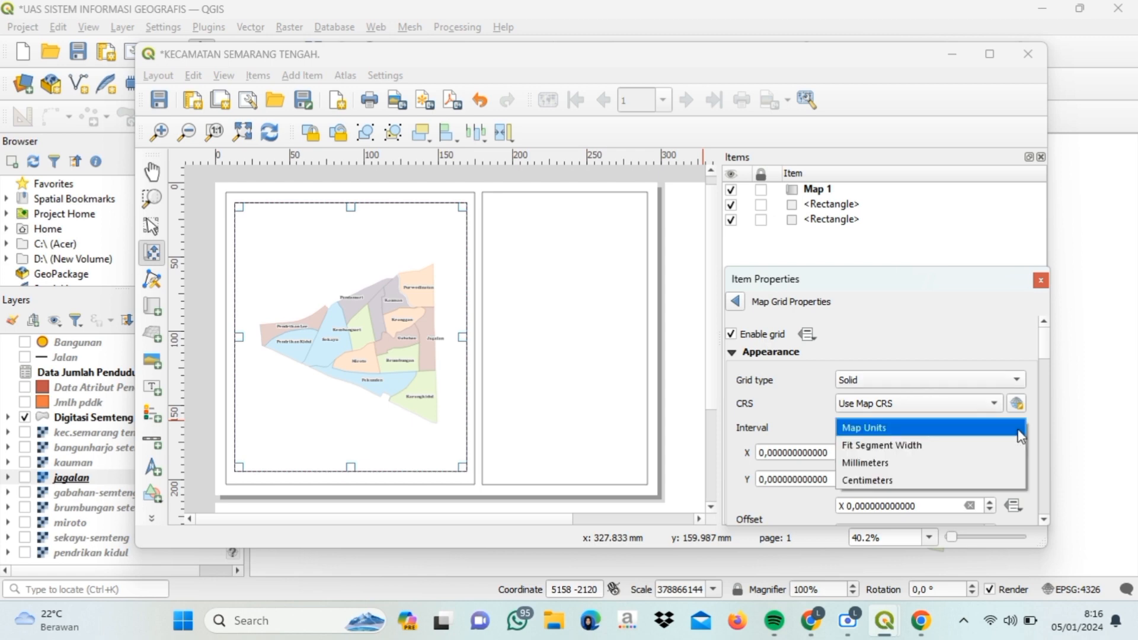
pyautogui.click(977, 486)
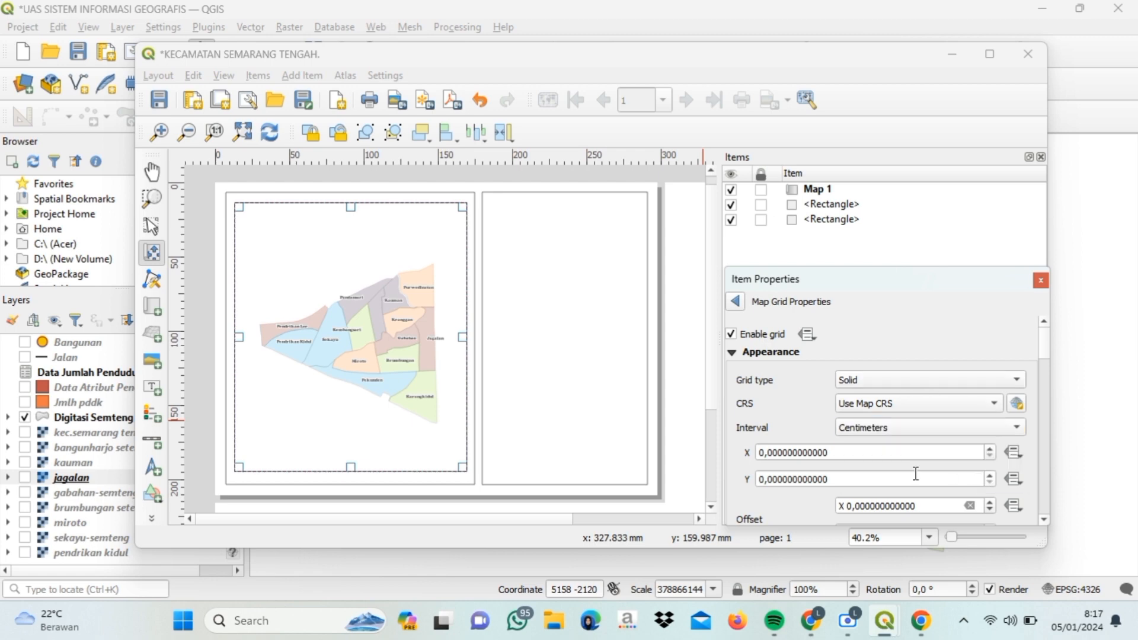
pyautogui.doubleClick(765, 454)
pyautogui.write('5')
pyautogui.doubleClick(766, 479)
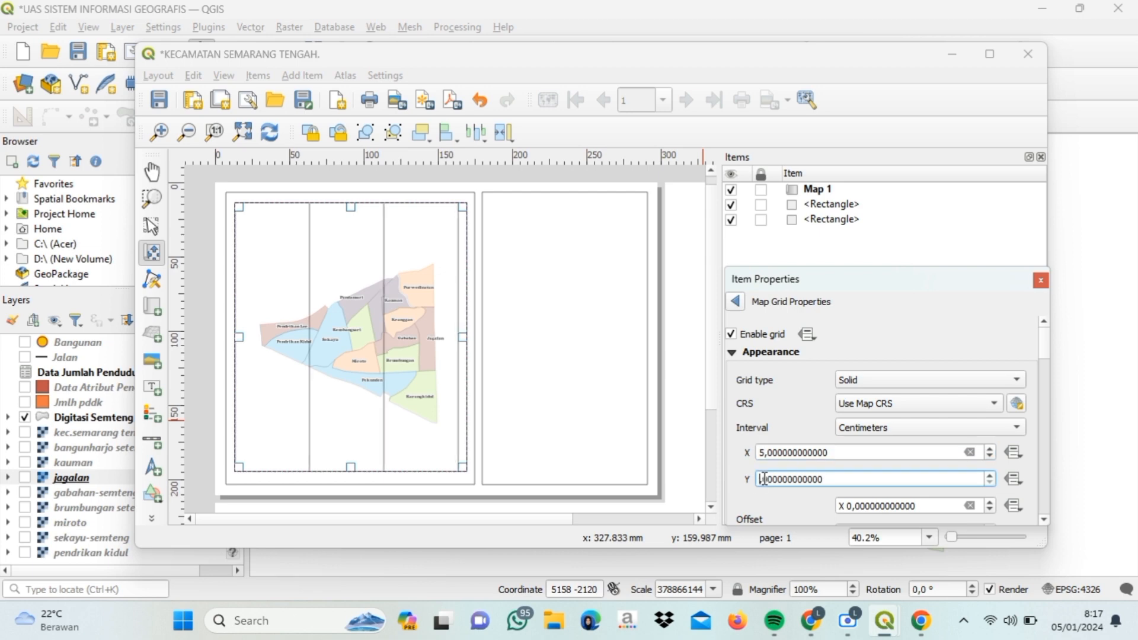
pyautogui.write('5')
pyautogui.moveTo(1044, 341); pyautogui.dragTo(1056, 414)
# - Give the map grid a Zebra frame and turn on coordinate labels
pyautogui.click(1001, 365)
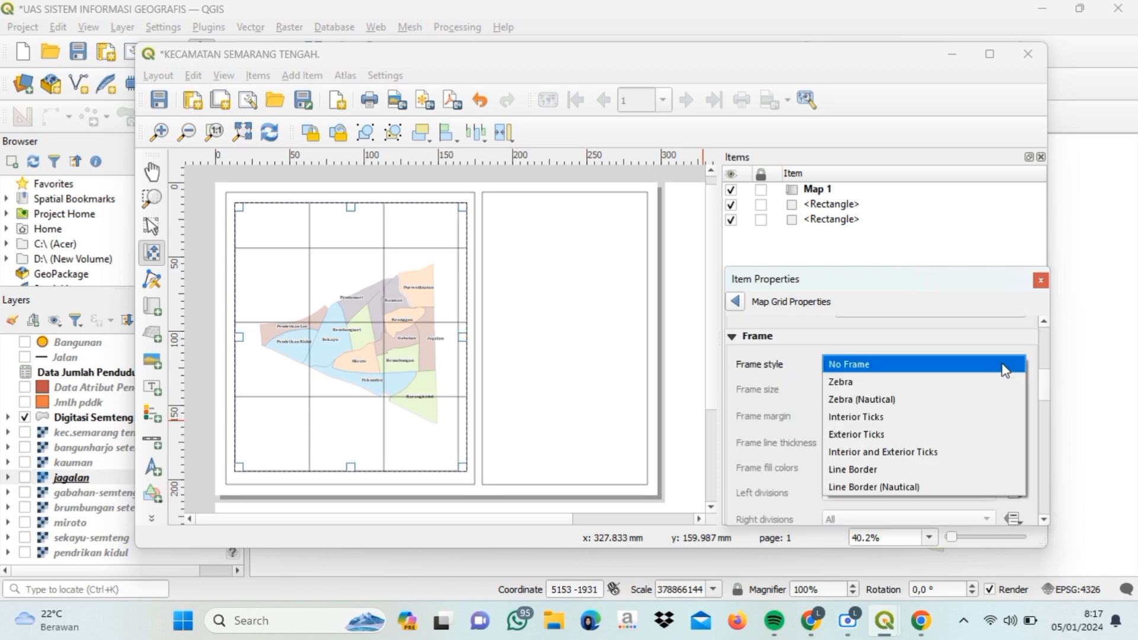
pyautogui.click(967, 395)
pyautogui.moveTo(1051, 386); pyautogui.dragTo(1055, 442)
pyautogui.click(747, 368)
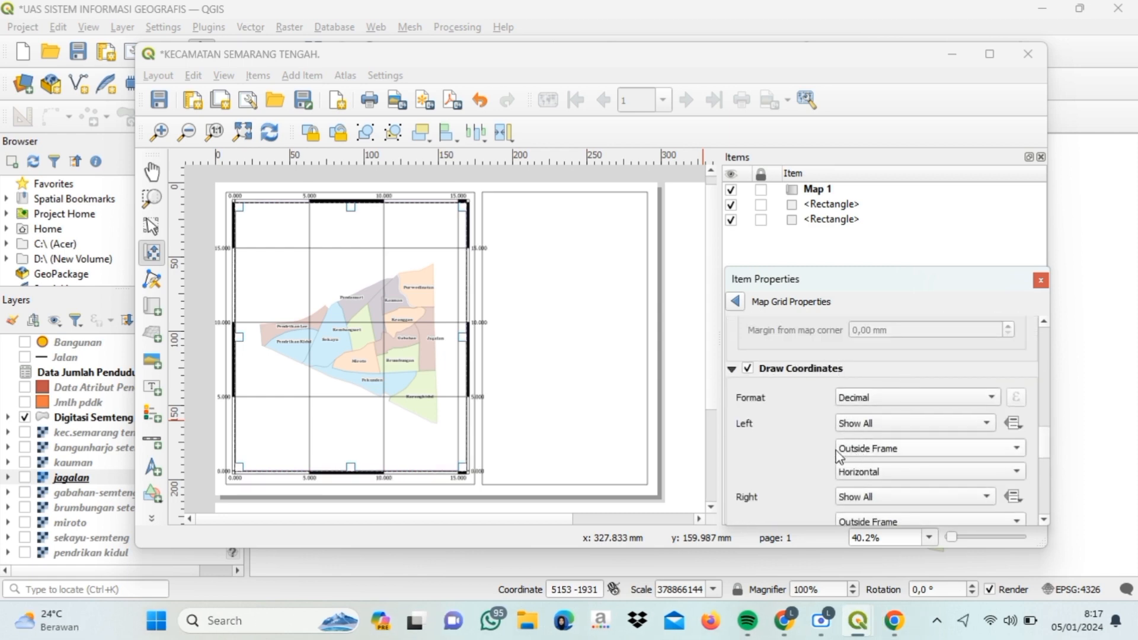
# - Set the left and right grid coordinates to Inside Frame
pyautogui.click(963, 455)
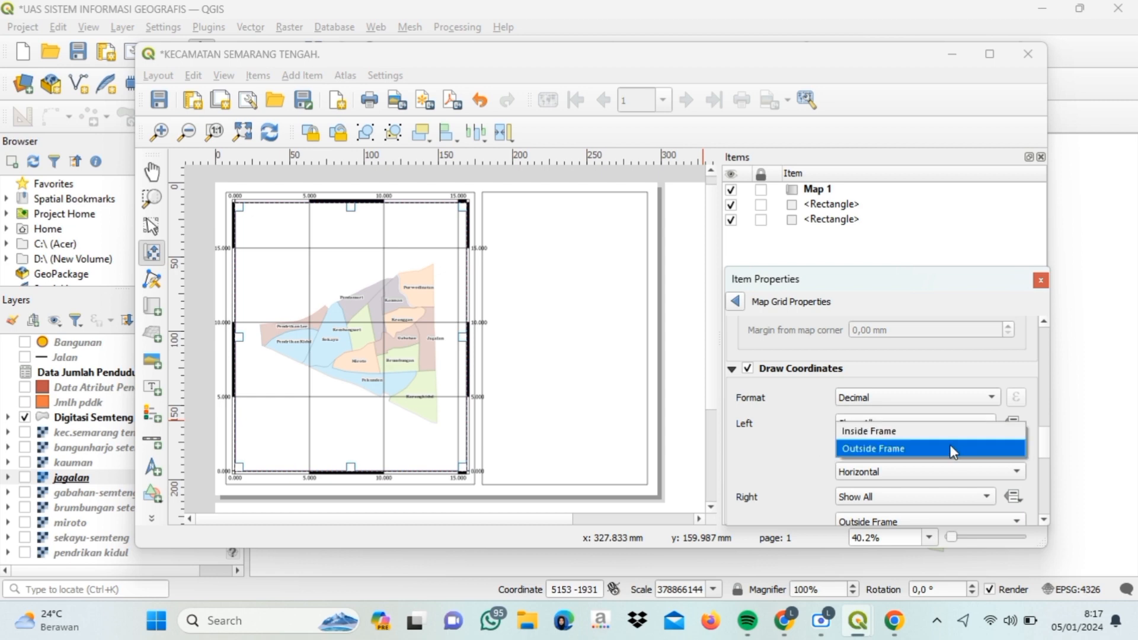
pyautogui.click(938, 432)
pyautogui.scroll(-2, 1046, 453)
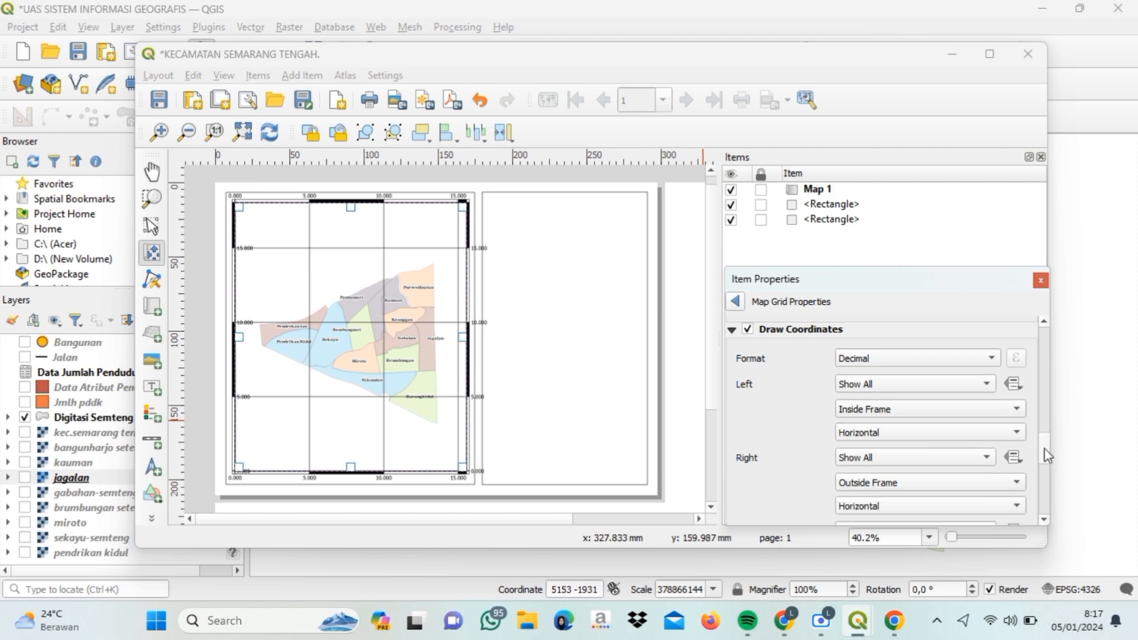
pyautogui.scroll(-2, 1048, 455)
pyautogui.click(981, 386)
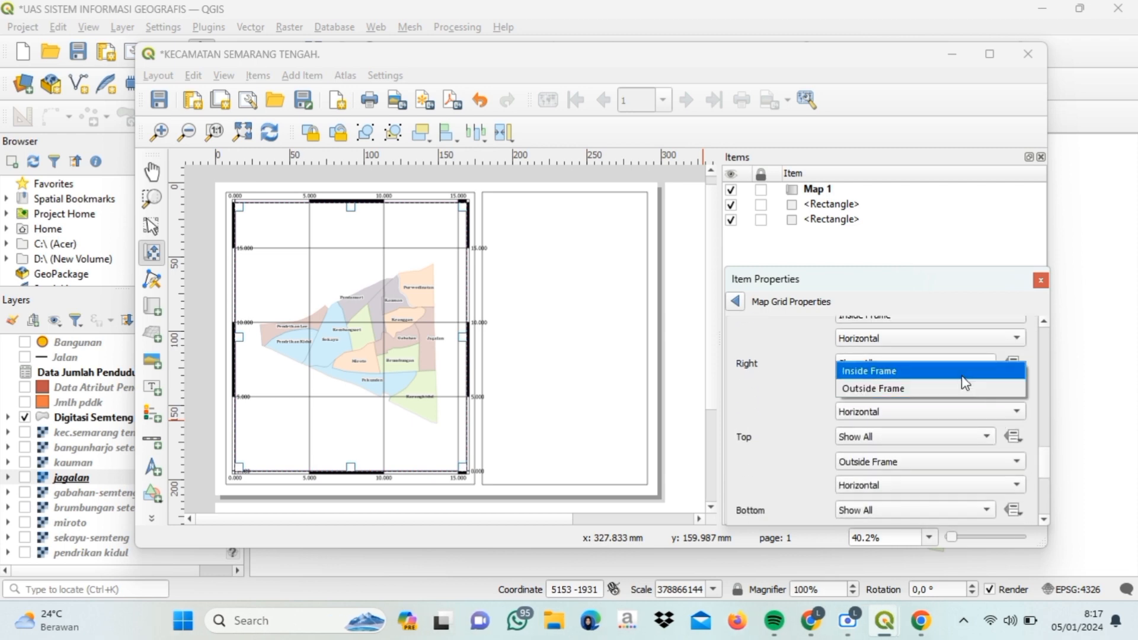
pyautogui.click(961, 376)
# - Set the top and bottom grid coordinates to Inside Frame, keeping all top coordinates shown
pyautogui.click(925, 440)
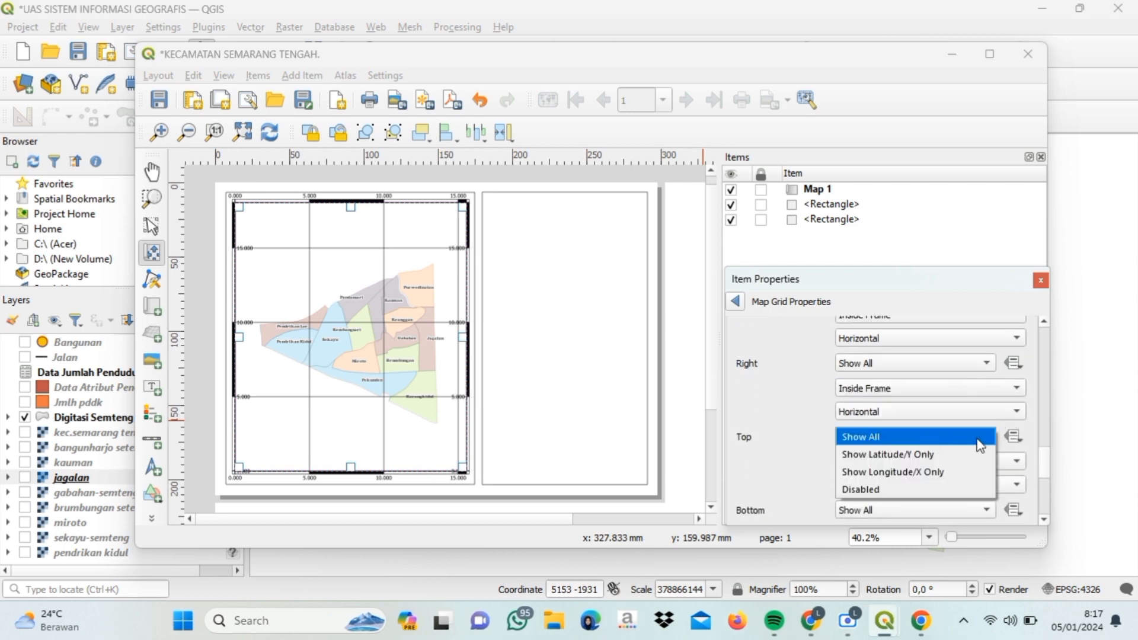
pyautogui.click(978, 440)
pyautogui.click(977, 461)
pyautogui.click(978, 446)
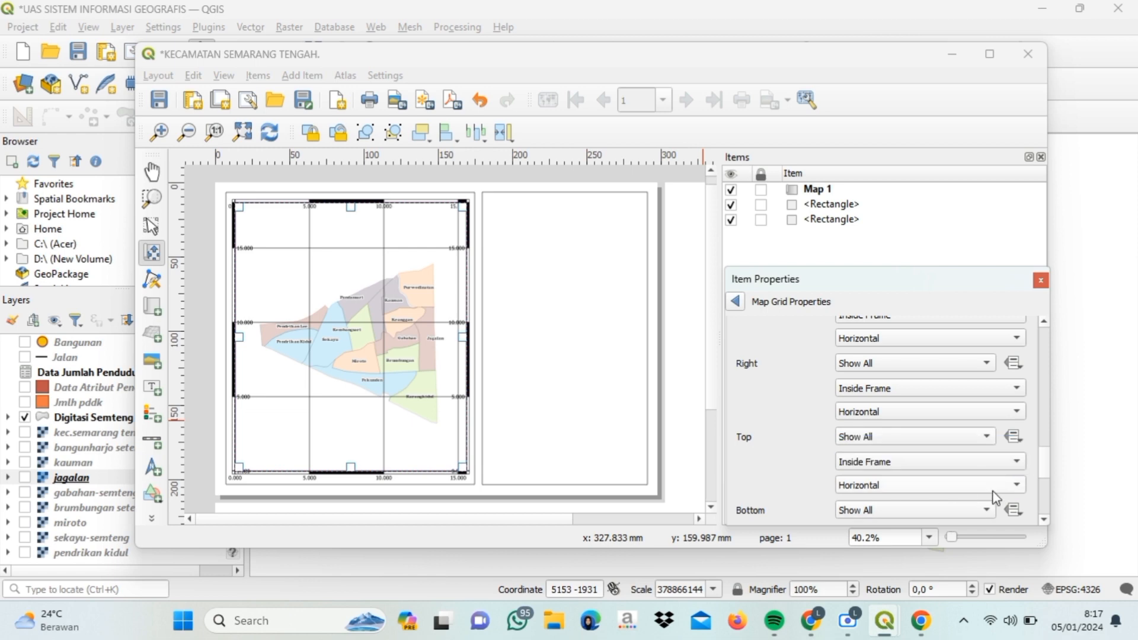
pyautogui.scroll(-3, 1047, 481)
pyautogui.click(945, 379)
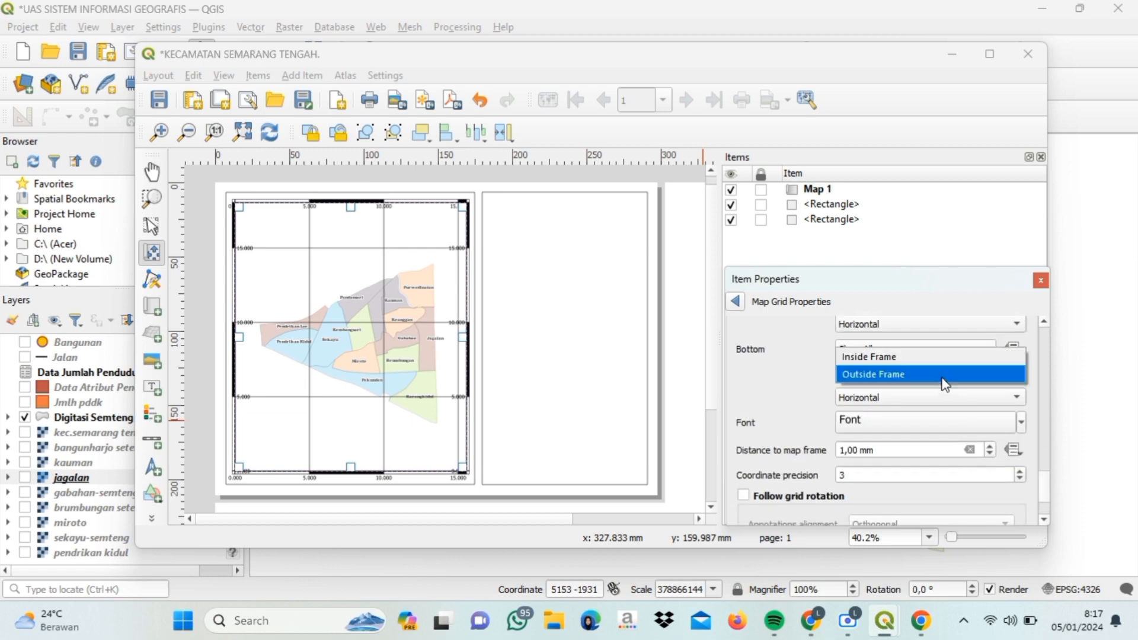
pyautogui.click(926, 357)
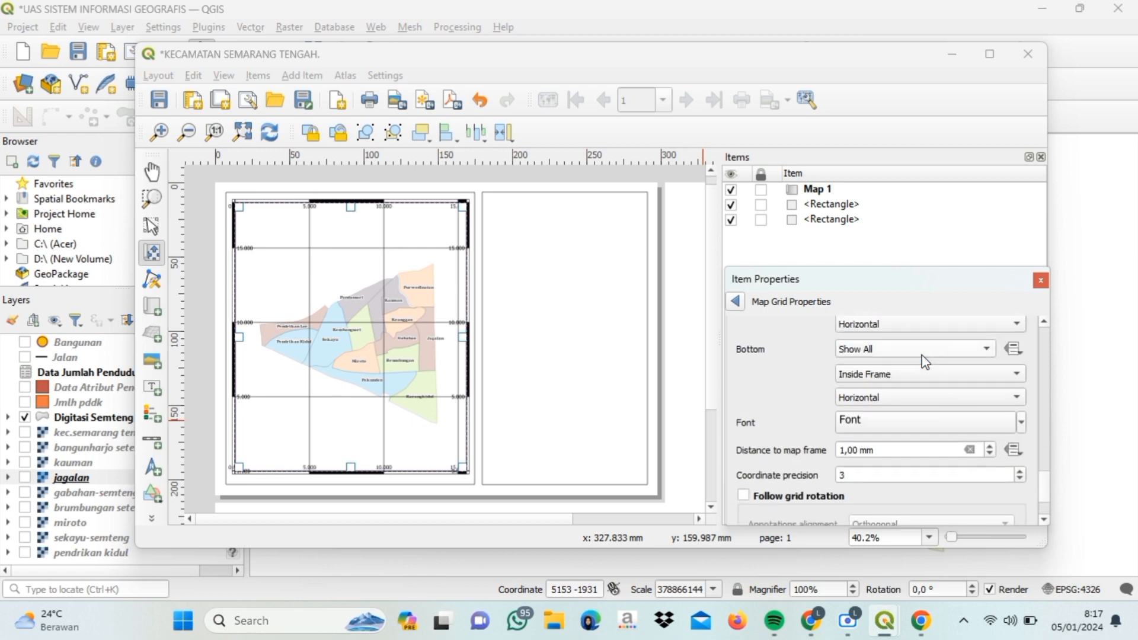
pyautogui.click(151, 396)
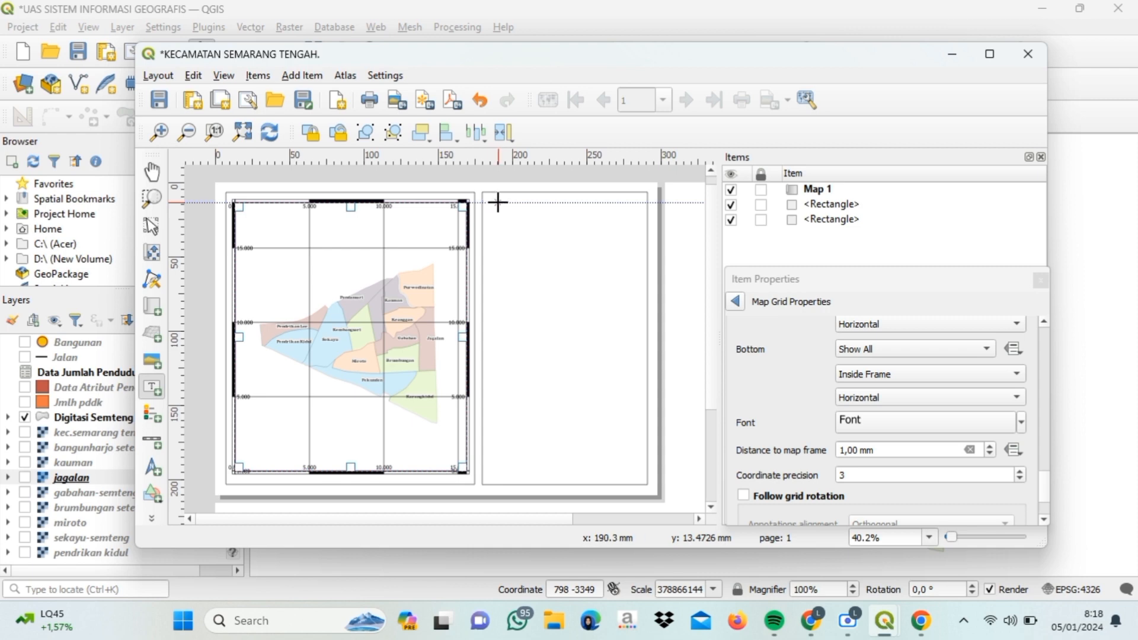
# - Draw a label on the right panel reading 'PETA PERSEBARAN PENDUDUK KECAMATAN SEMARANG TENGAH TAHUN 2019'
pyautogui.moveTo(497, 201); pyautogui.dragTo(631, 250)
pyautogui.write('PETA PERSEBARA')
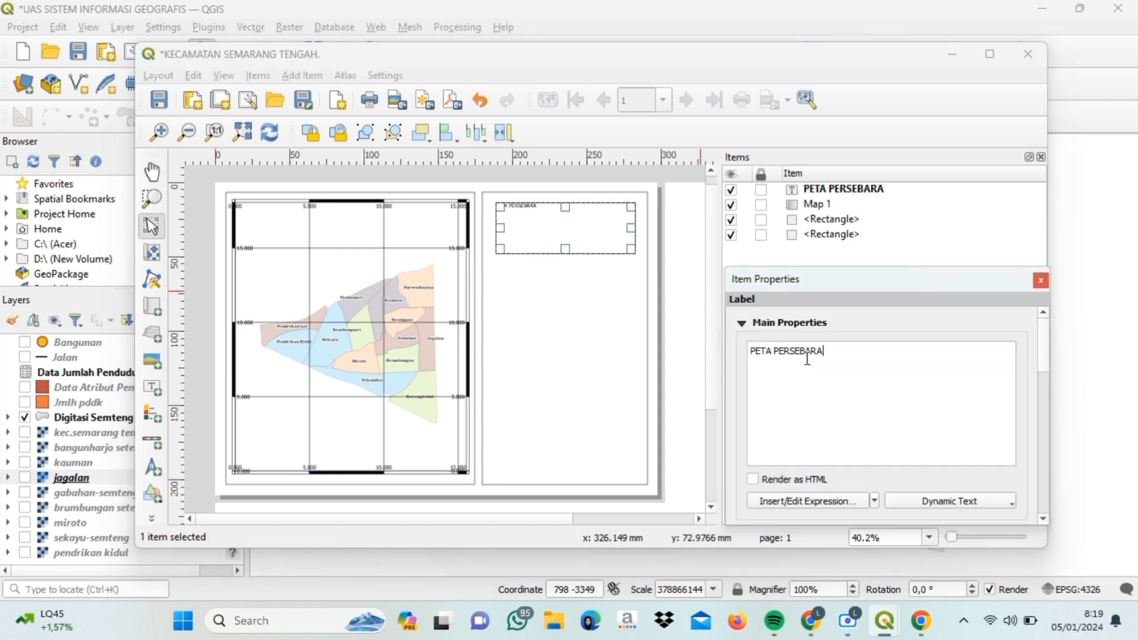
pyautogui.write('N PENDUDUK KECAMATAN SE')
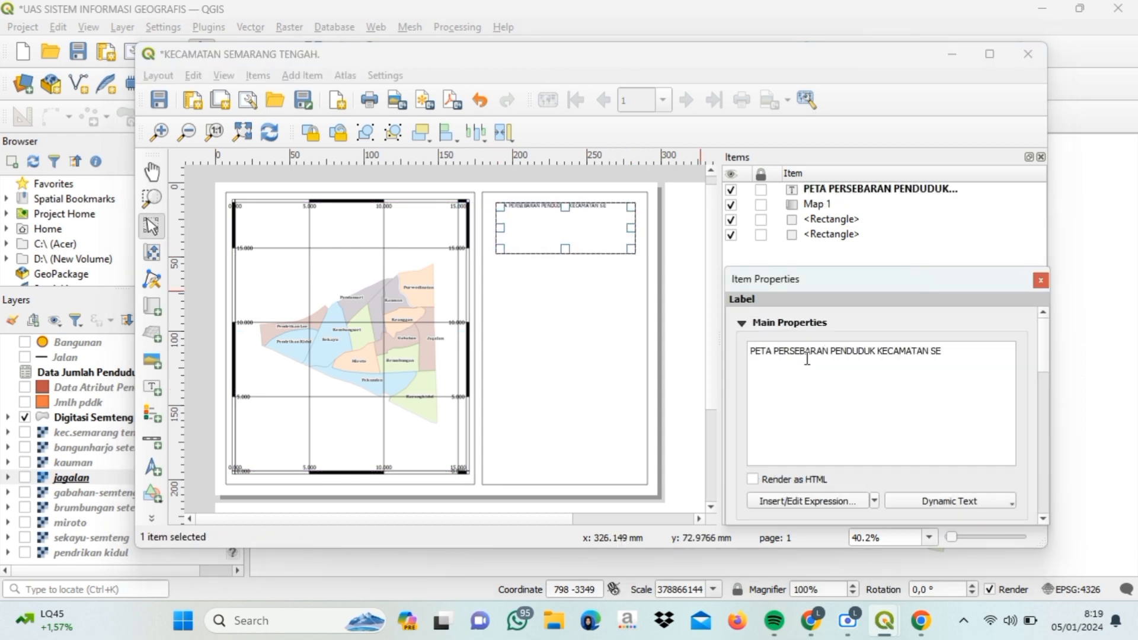
pyautogui.write('MARANG TENGAH TAHUN 2019')
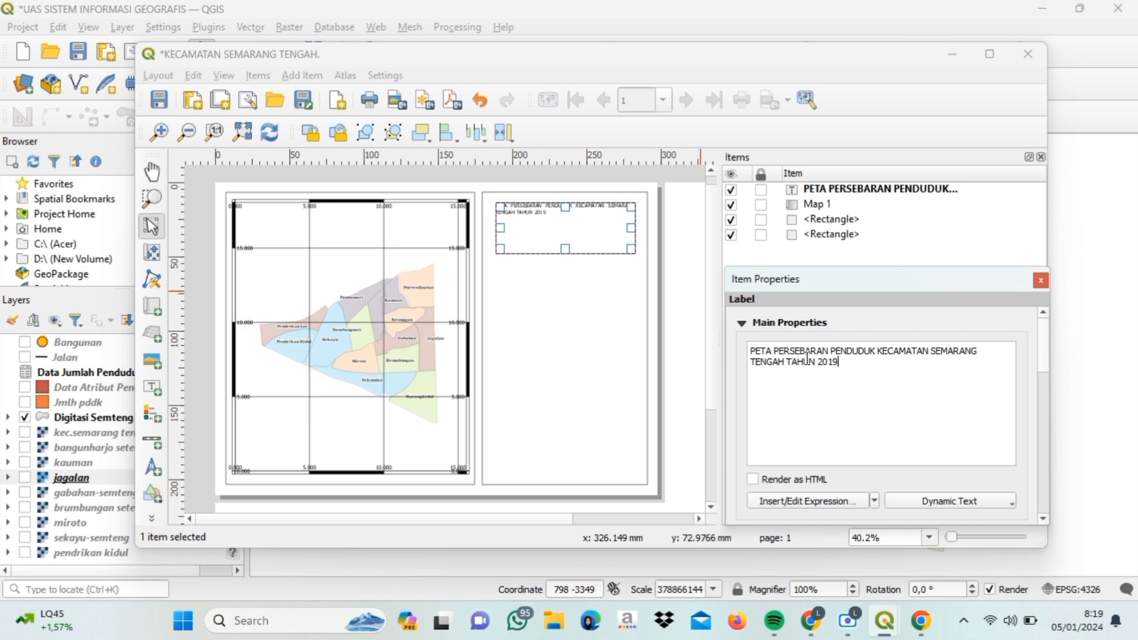
pyautogui.moveTo(1046, 355); pyautogui.dragTo(1054, 409)
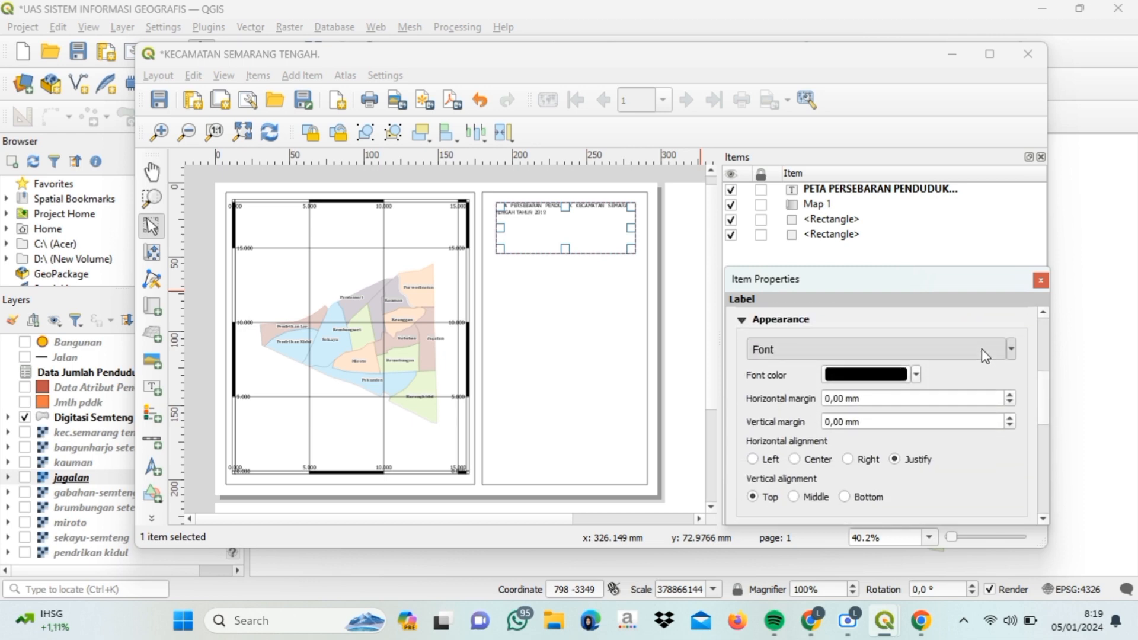
# - Set the title font to Sitka Subheading Semibold 20, aligned Center and Middle
pyautogui.click(981, 348)
pyautogui.moveTo(566, 259); pyautogui.dragTo(567, 271)
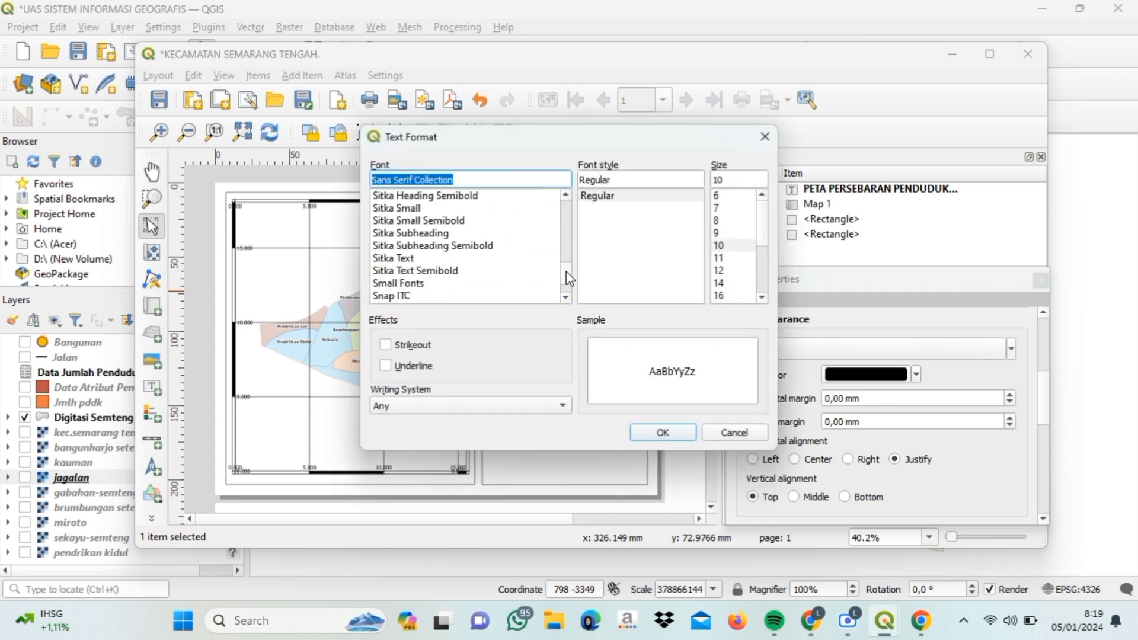
pyautogui.click(462, 245)
pyautogui.moveTo(763, 232); pyautogui.dragTo(763, 258)
pyautogui.click(719, 245)
pyautogui.click(725, 180)
pyautogui.press('BackSpace')
pyautogui.press('BackSpace')
pyautogui.write('20')
pyautogui.click(679, 435)
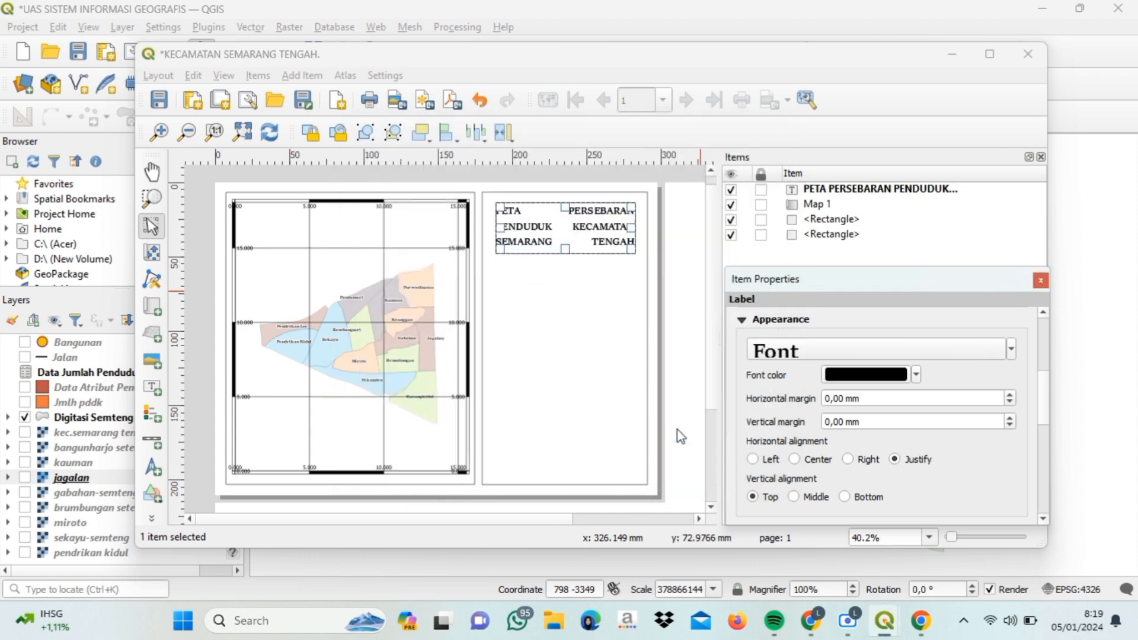
pyautogui.click(795, 459)
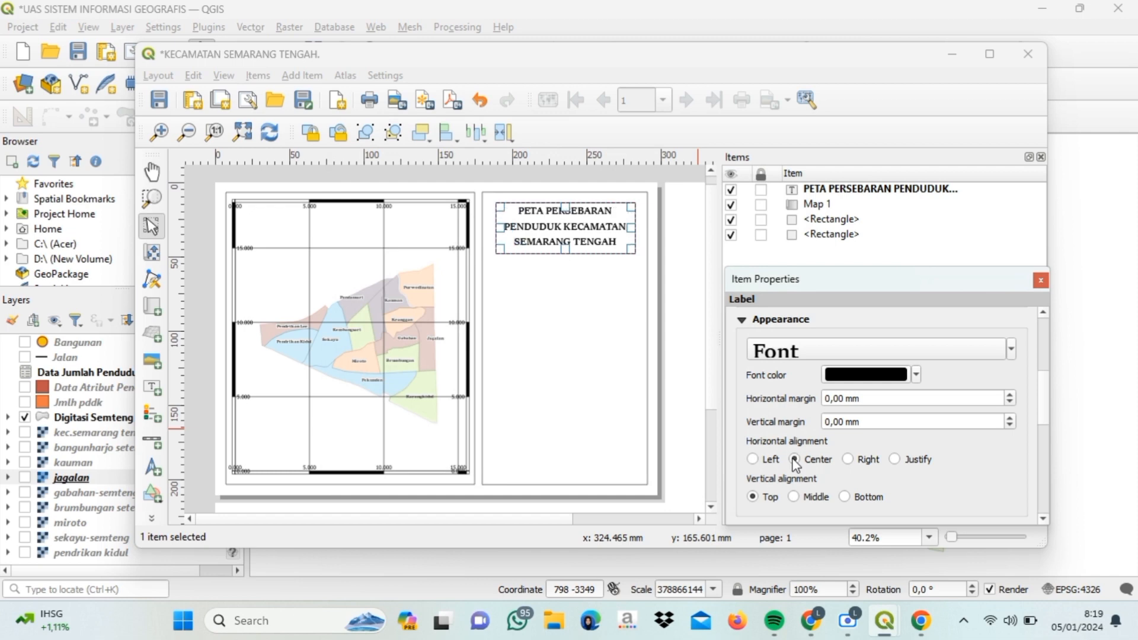
pyautogui.click(794, 497)
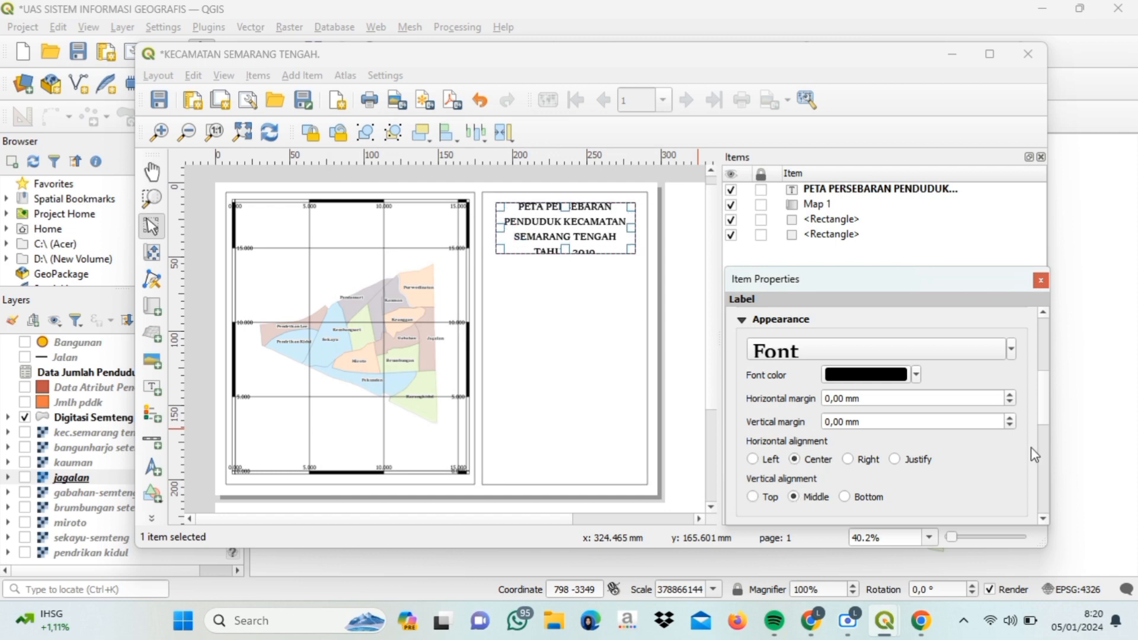
pyautogui.scroll(-5, 1044, 421)
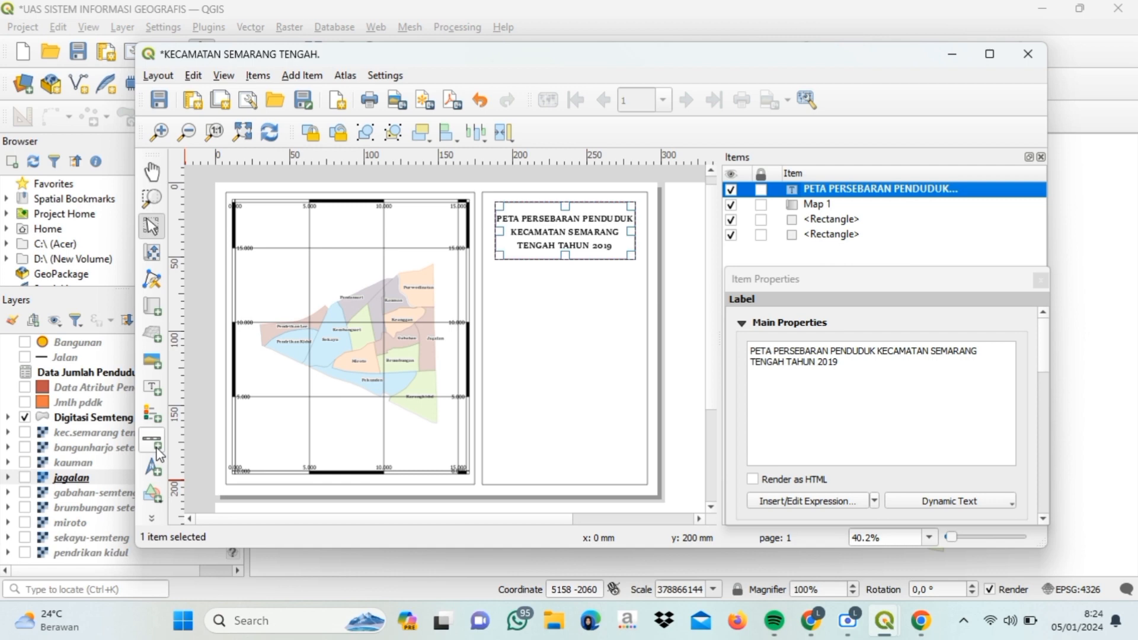
# - Add a Numeric scale bar in Kilometers below the title, then draw a legend beneath it
pyautogui.click(153, 441)
pyautogui.moveTo(527, 266); pyautogui.dragTo(599, 273)
pyautogui.click(1008, 376)
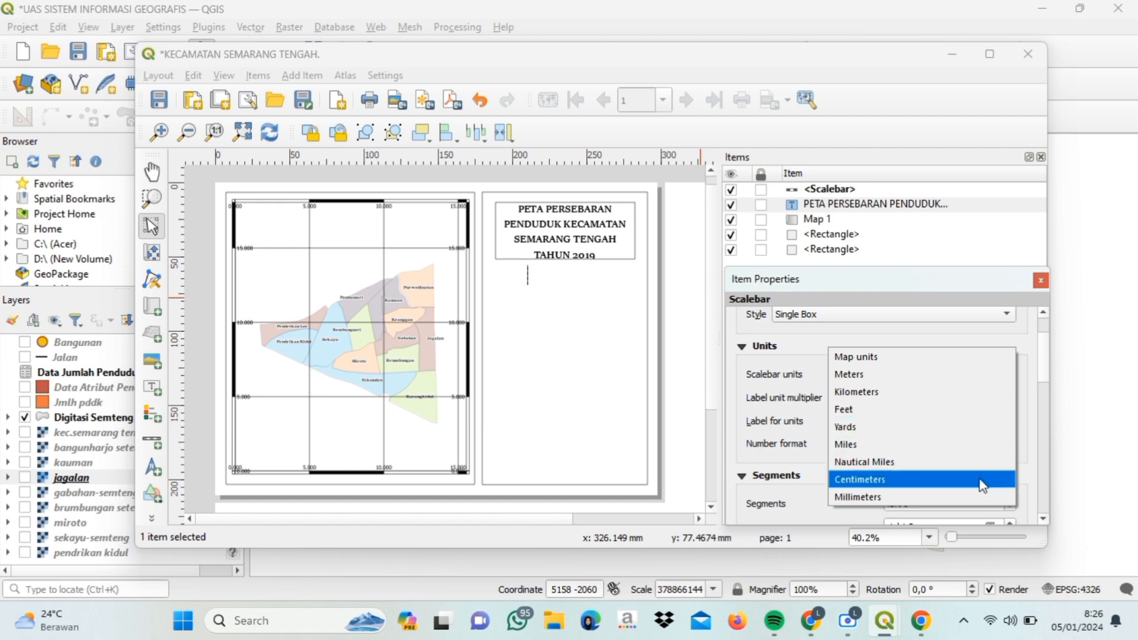
pyautogui.click(948, 392)
pyautogui.scroll(-5, 1044, 397)
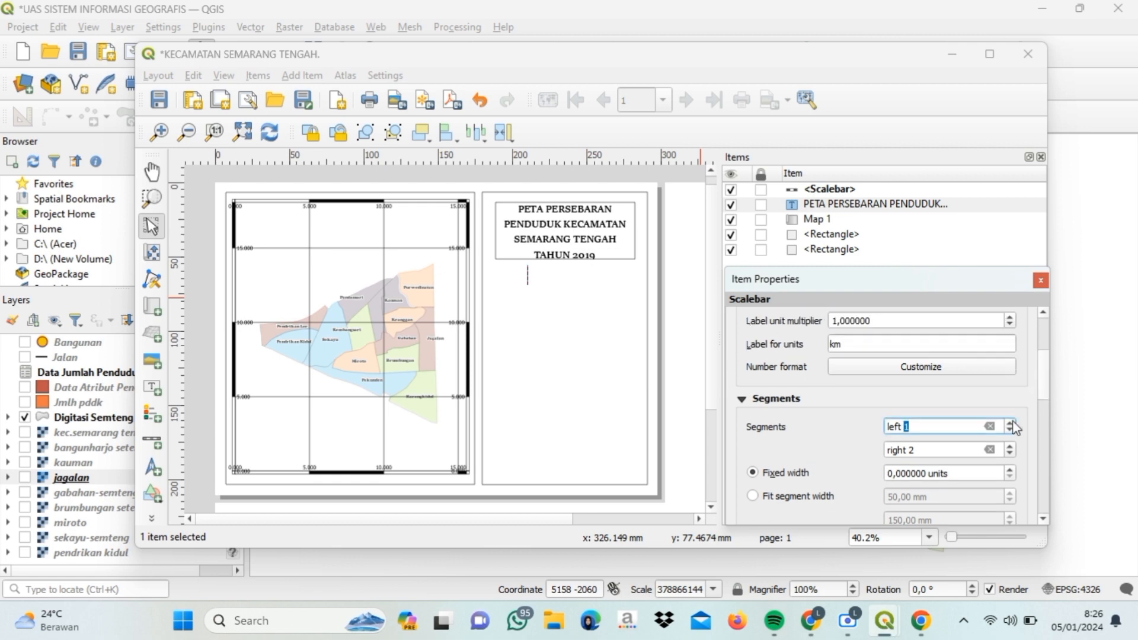
pyautogui.scroll(6, 1009, 427)
pyautogui.scroll(-5, 1019, 415)
pyautogui.scroll(10, 1040, 361)
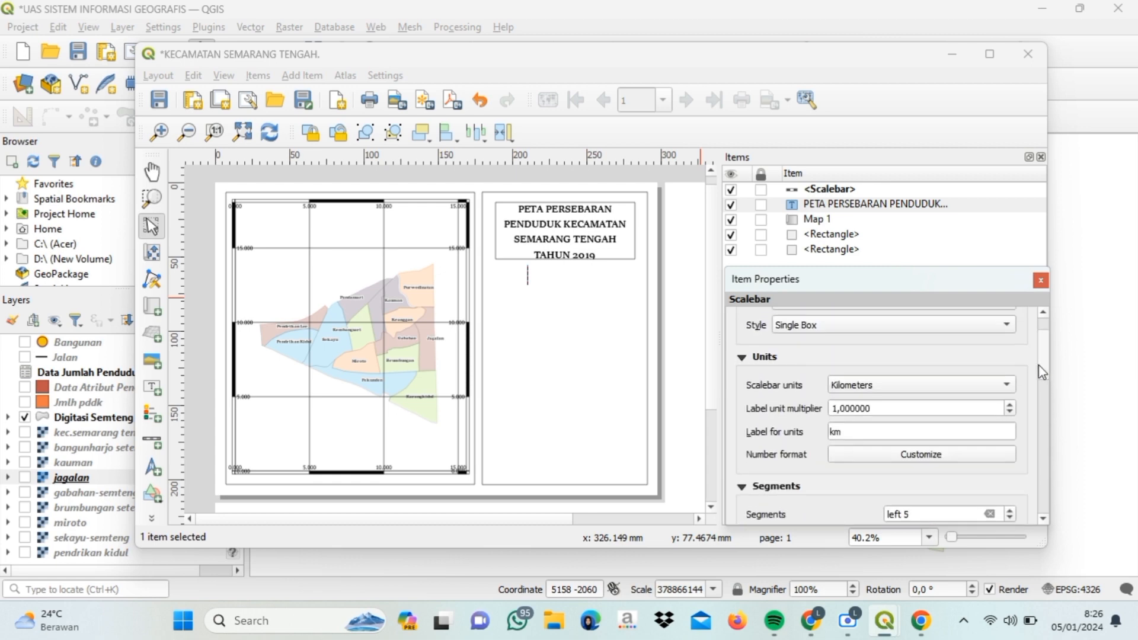
pyautogui.click(1004, 372)
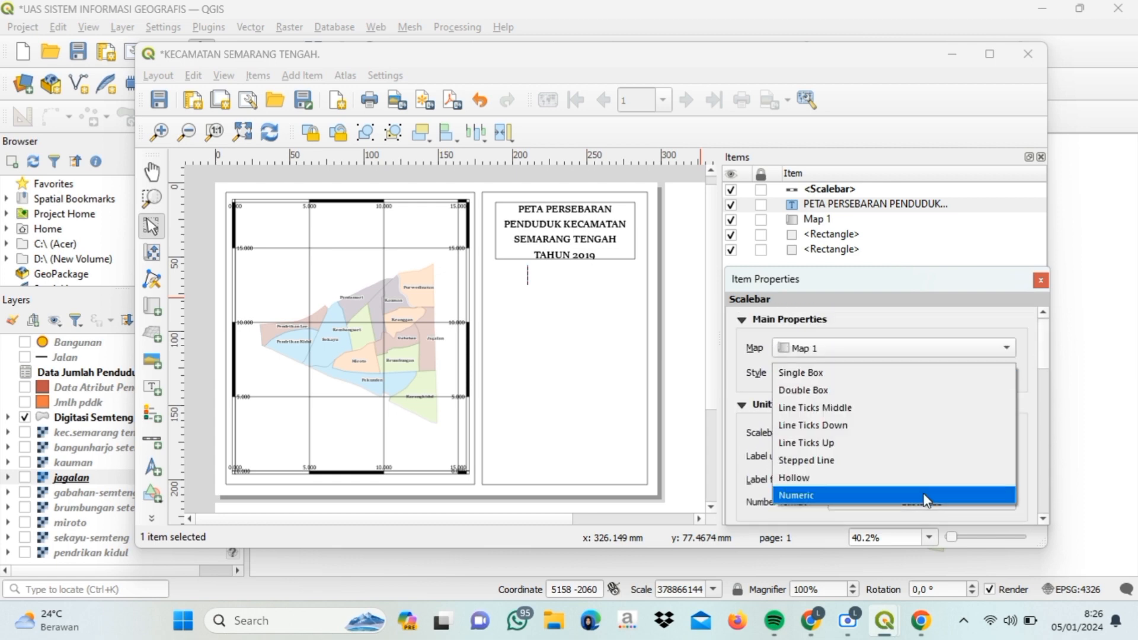
pyautogui.click(924, 498)
pyautogui.click(152, 413)
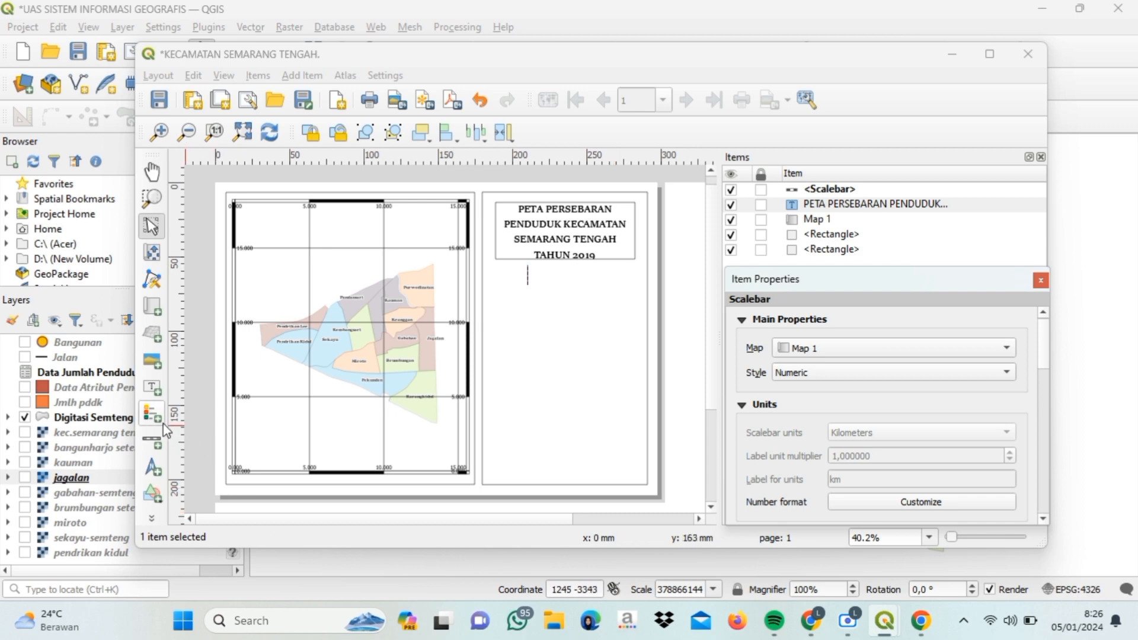
pyautogui.moveTo(515, 287); pyautogui.dragTo(629, 377)
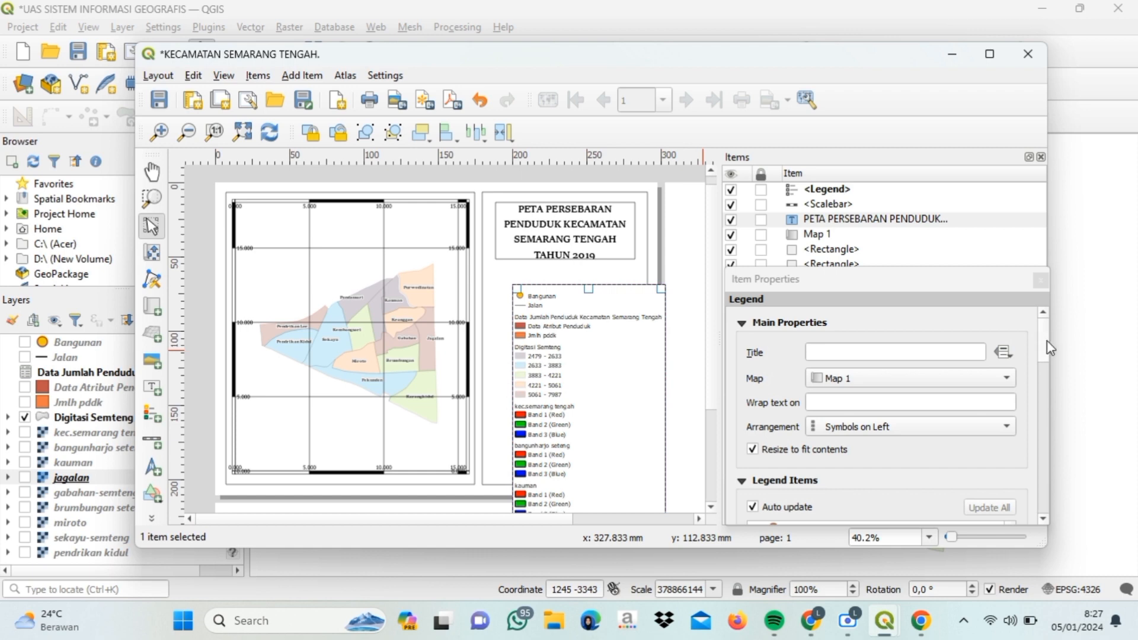
# - Turn off legend auto-update, remove the miroto entry, and select the Digitasi Semteng group
pyautogui.moveTo(1043, 342); pyautogui.dragTo(1041, 381)
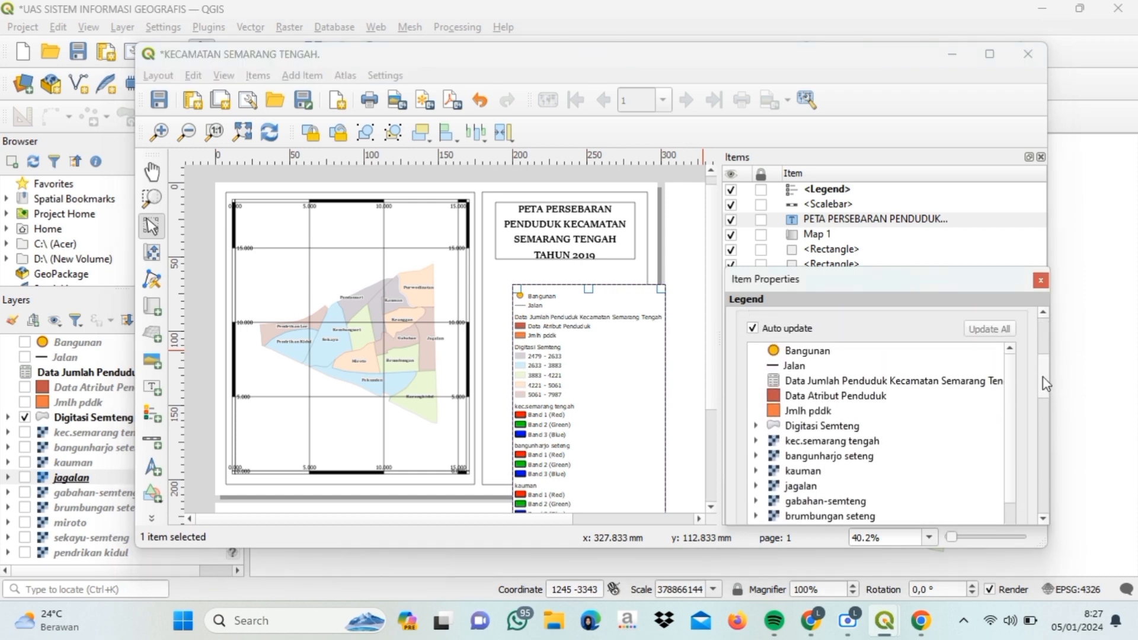
pyautogui.click(752, 329)
pyautogui.scroll(-3, 771, 402)
pyautogui.click(776, 434)
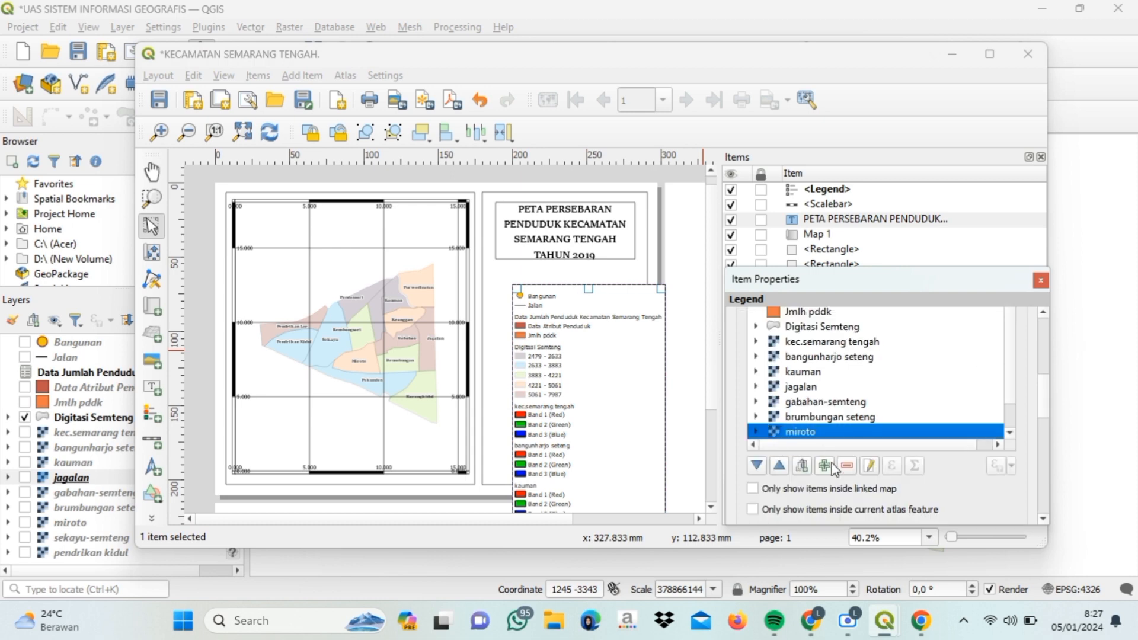
pyautogui.click(849, 468)
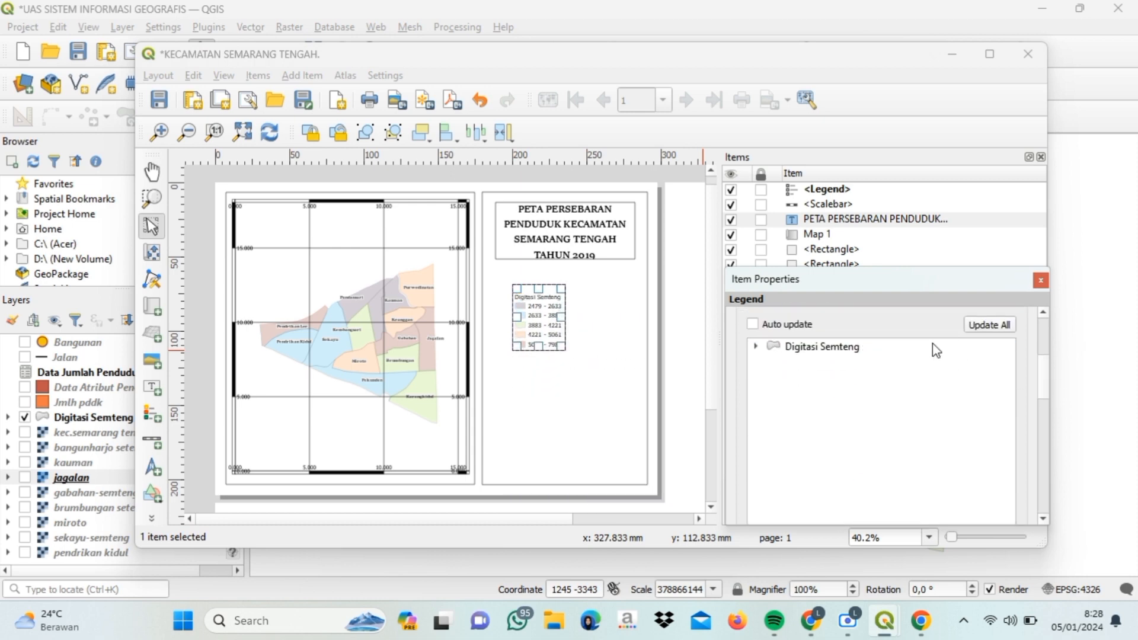
pyautogui.click(924, 345)
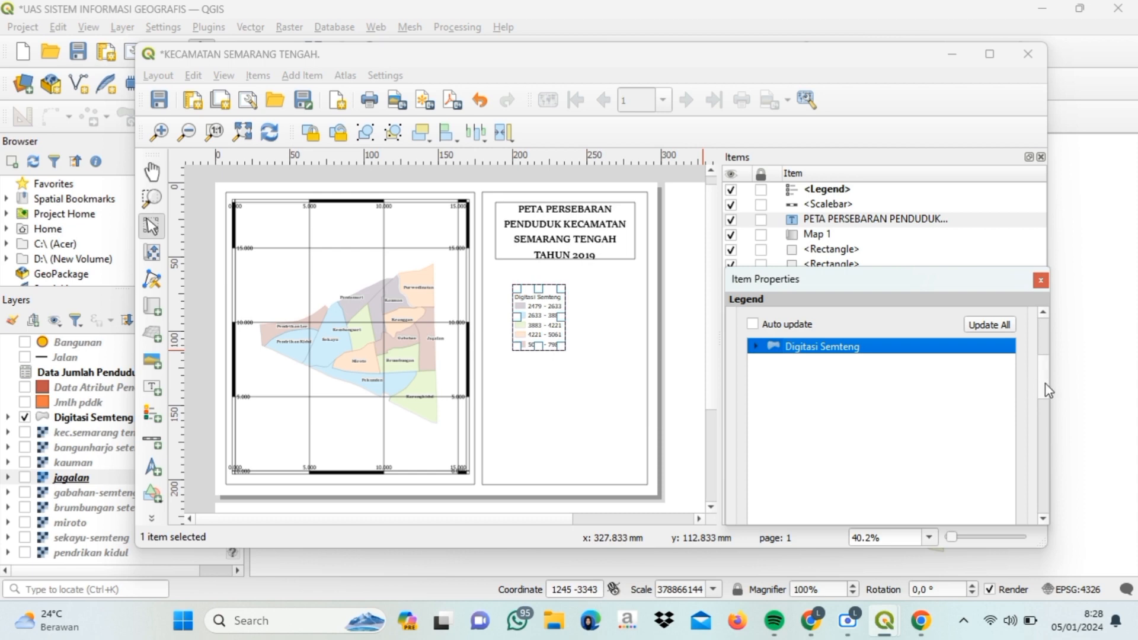
pyautogui.moveTo(1046, 385); pyautogui.dragTo(1054, 417)
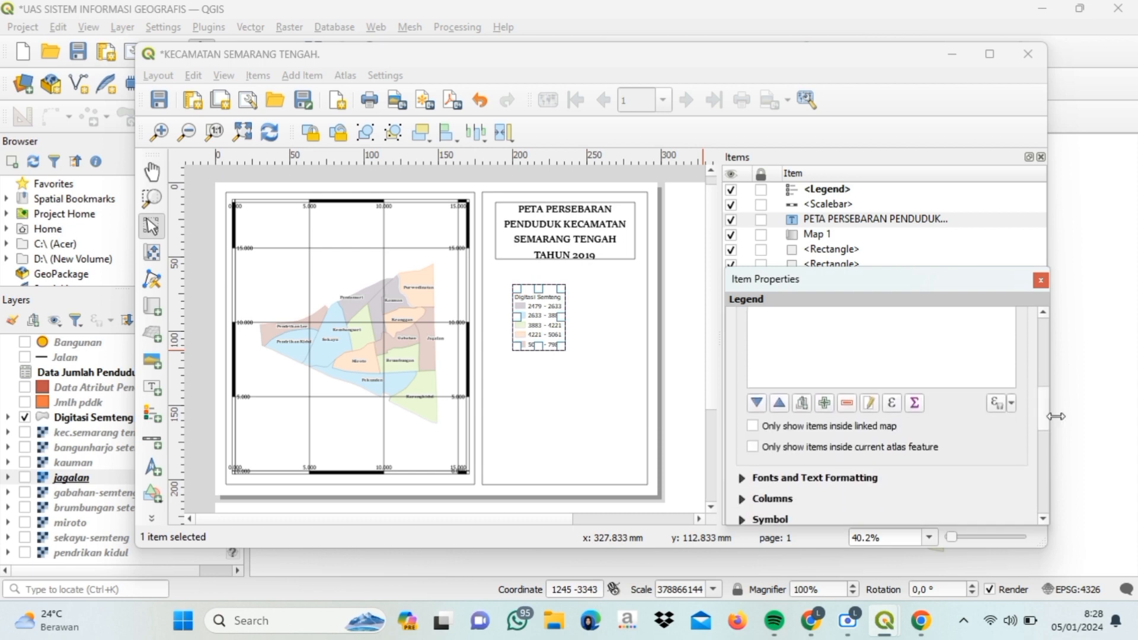
# - Relabel the group 'Keterangan' / 'Jumlah Penduduk' on two lines and move the legend up
pyautogui.click(869, 406)
pyautogui.doubleClick(843, 363)
pyautogui.press('BackSpace')
pyautogui.press('BackSpace')
pyautogui.press('BackSpace')
pyautogui.press('BackSpace')
pyautogui.press('BackSpace')
pyautogui.press('BackSpace')
pyautogui.press('BackSpace')
pyautogui.press('BackSpace')
pyautogui.press('BackSpace')
pyautogui.press('BackSpace')
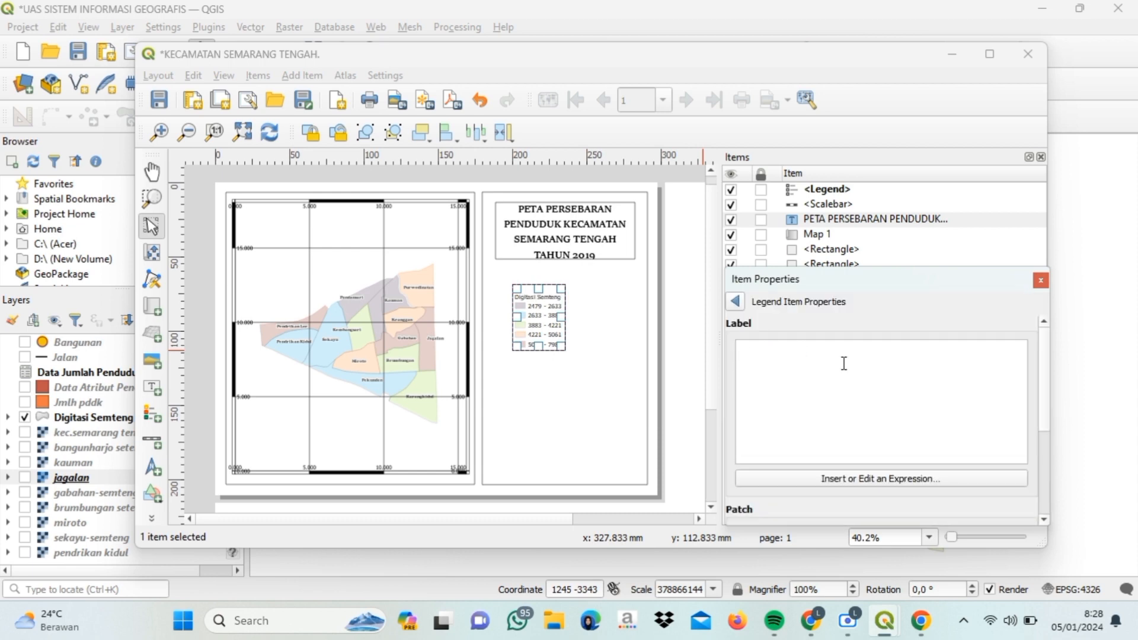
pyautogui.press('capslock')
pyautogui.write('Keterangan')
pyautogui.press('Return')
pyautogui.write('Ju')
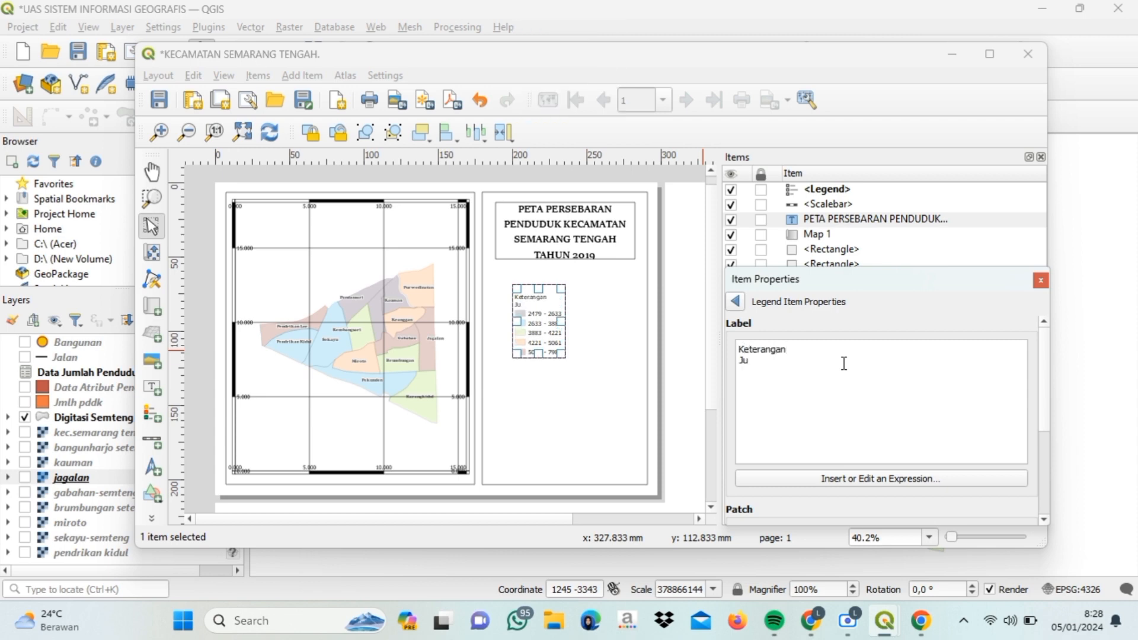
pyautogui.write('mlah Penduduk')
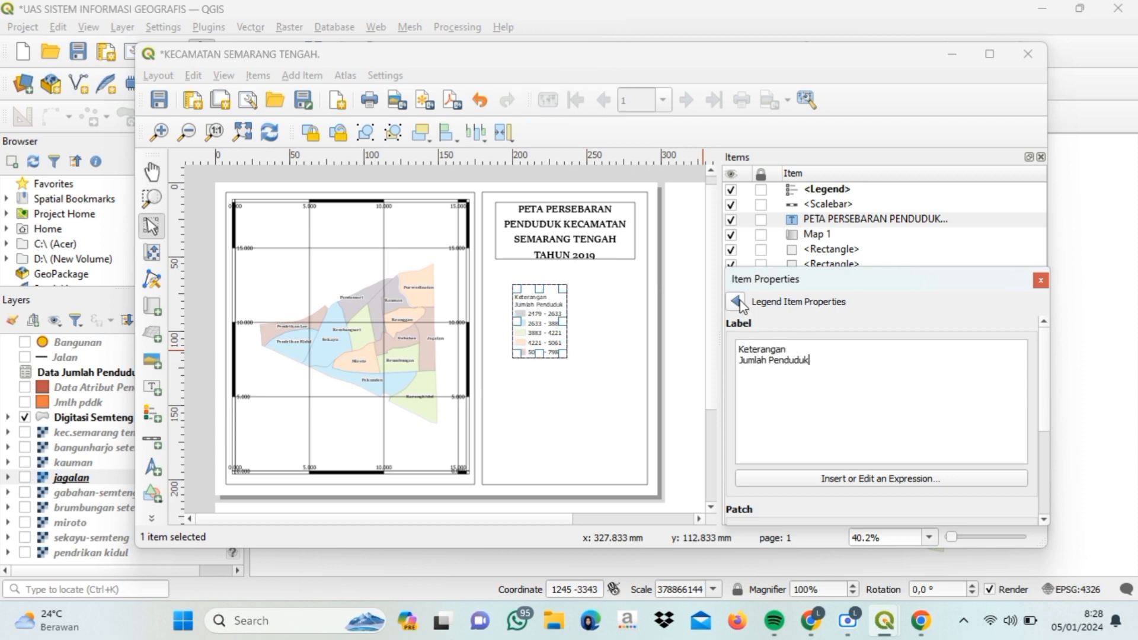
pyautogui.click(737, 302)
pyautogui.moveTo(568, 323); pyautogui.dragTo(568, 312)
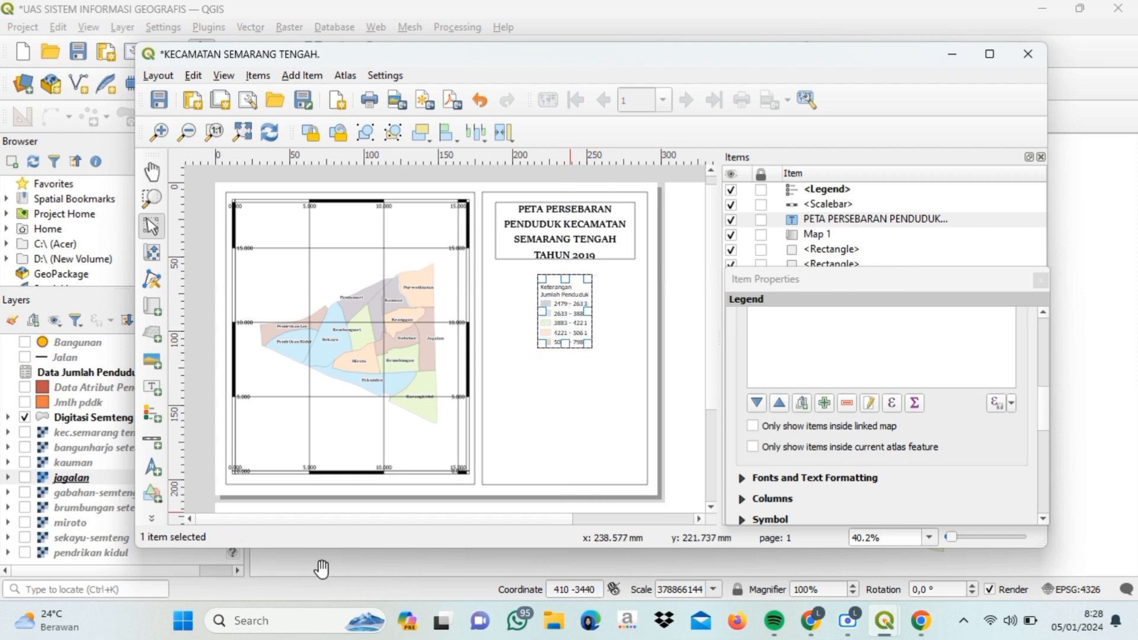
# - Draw a north arrow frame below the legend and choose the circled arrow SVG symbol
pyautogui.click(153, 468)
pyautogui.moveTo(565, 358); pyautogui.dragTo(521, 406)
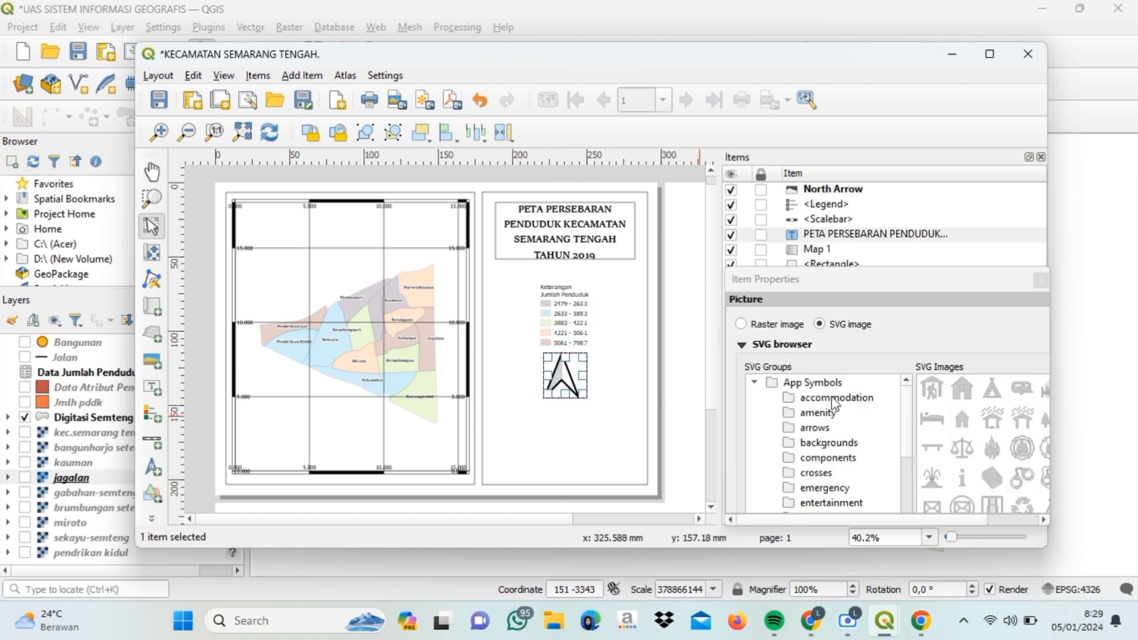
pyautogui.moveTo(894, 524); pyautogui.dragTo(945, 518)
pyautogui.moveTo(1015, 406); pyautogui.dragTo(1013, 419)
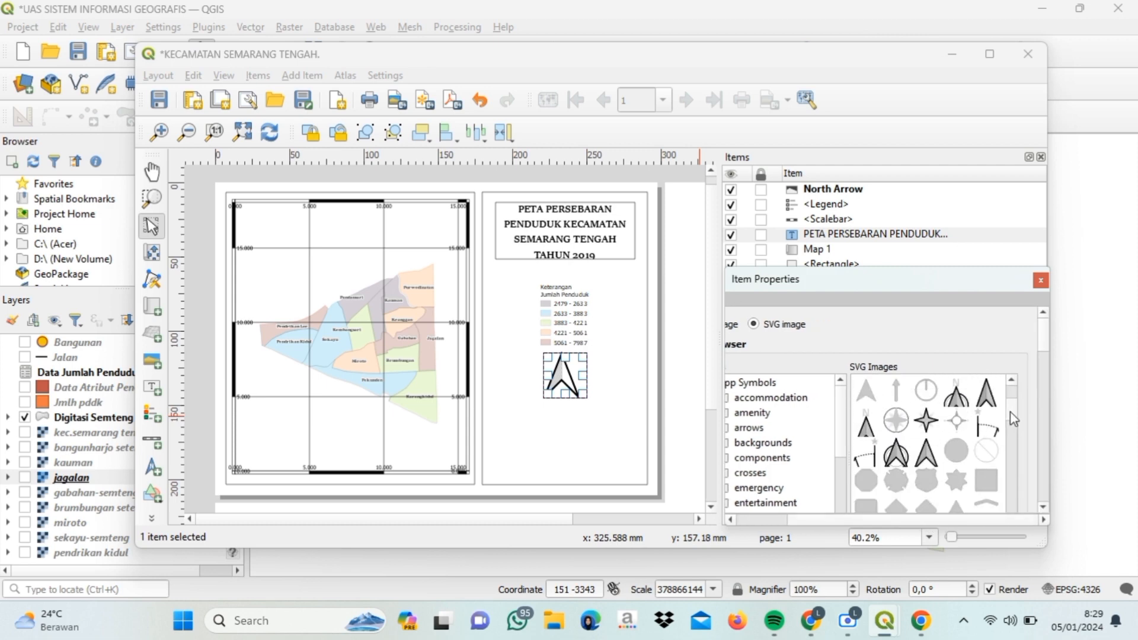
pyautogui.click(959, 394)
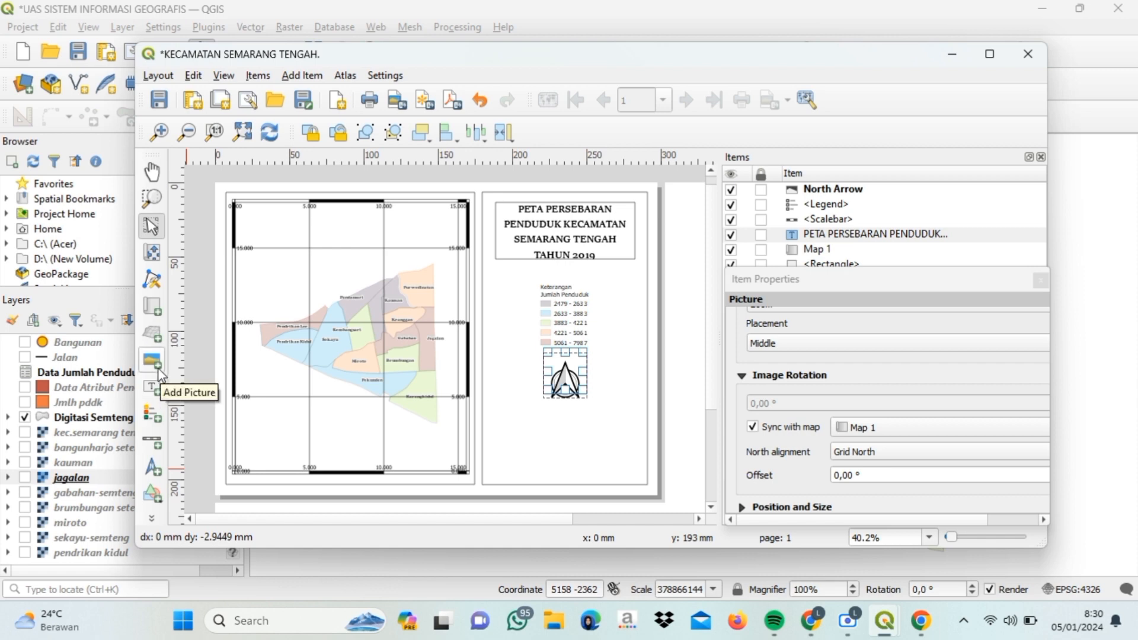
# - Add a picture below the north arrow with 'logo udinus baru.png', placement Middle
pyautogui.click(155, 363)
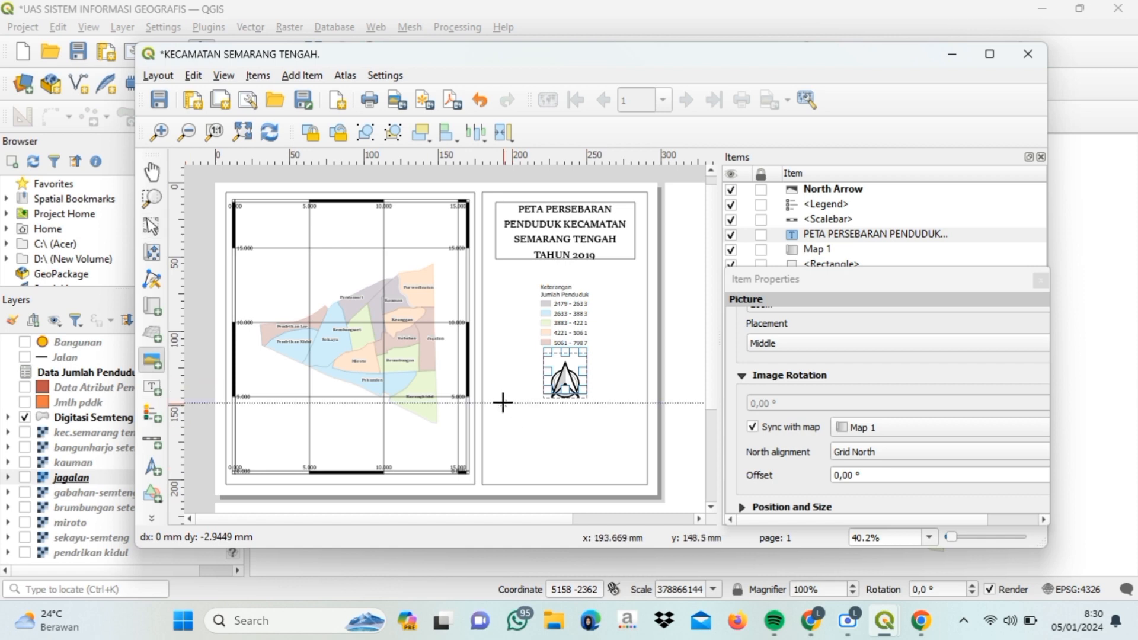
pyautogui.moveTo(513, 407); pyautogui.dragTo(566, 455)
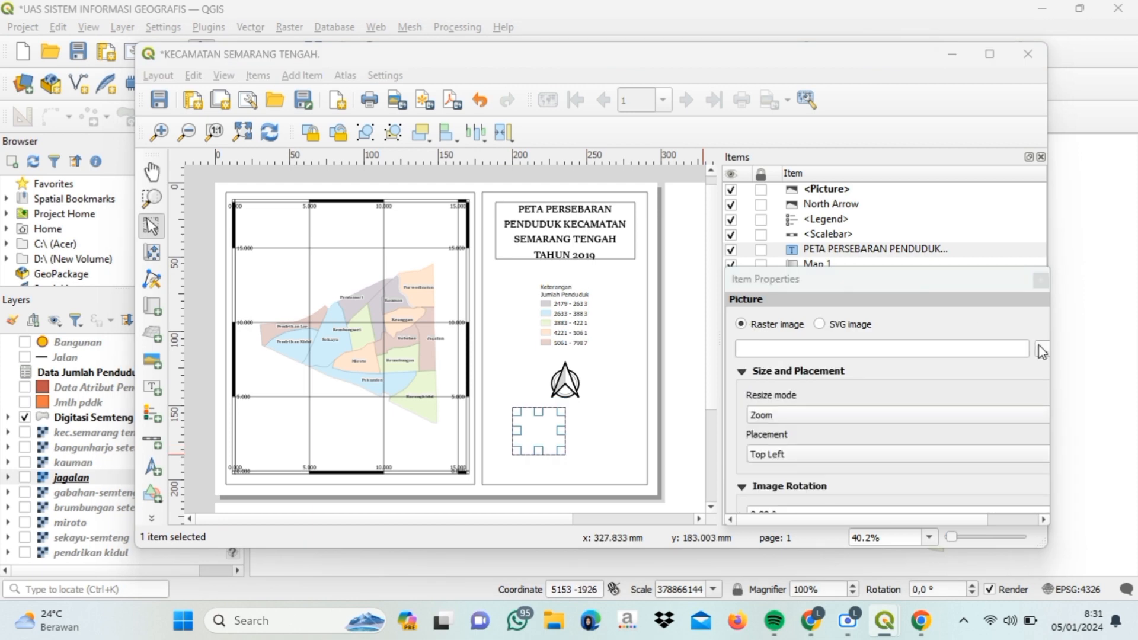
pyautogui.click(1042, 349)
pyautogui.click(1070, 218)
pyautogui.write('logo')
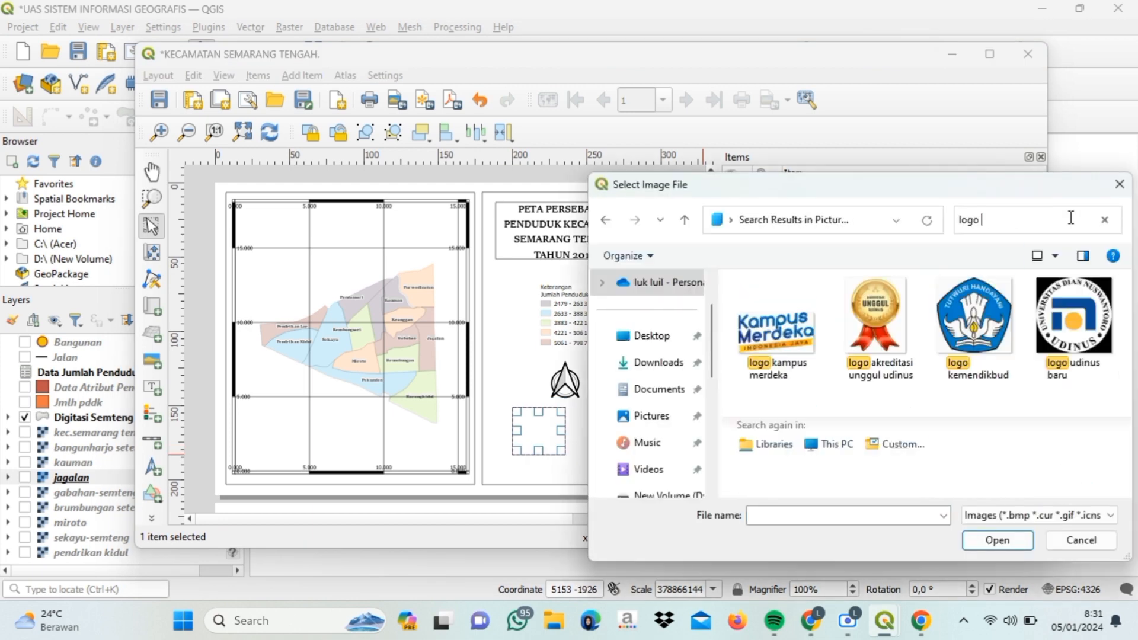
pyautogui.write(' udi')
pyautogui.click(776, 320)
pyautogui.click(997, 540)
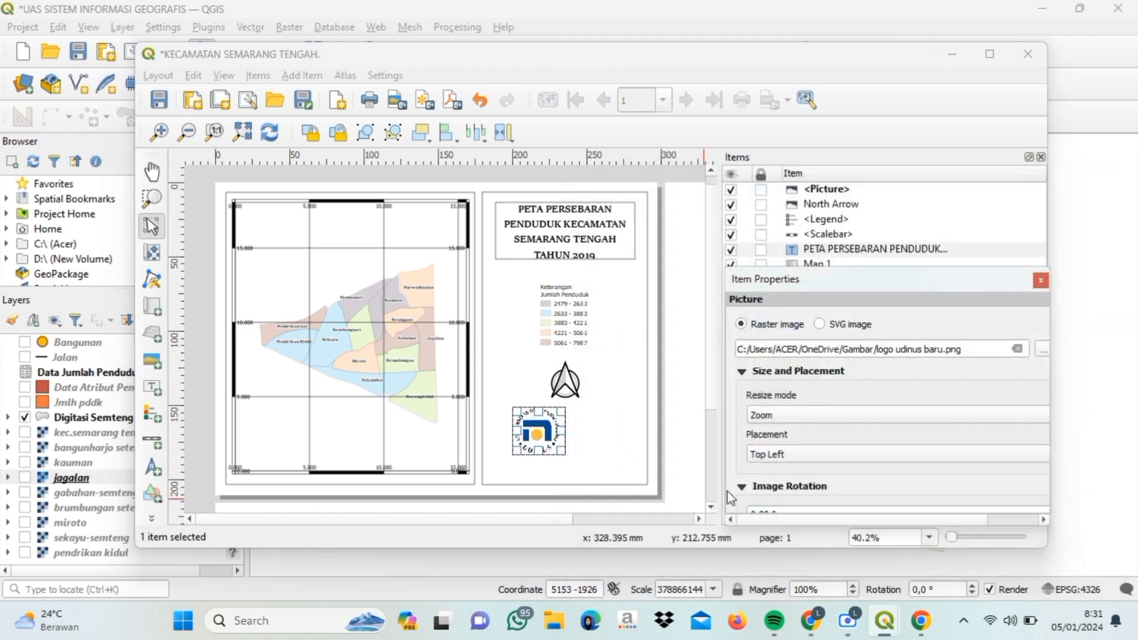
pyautogui.click(794, 454)
pyautogui.click(798, 521)
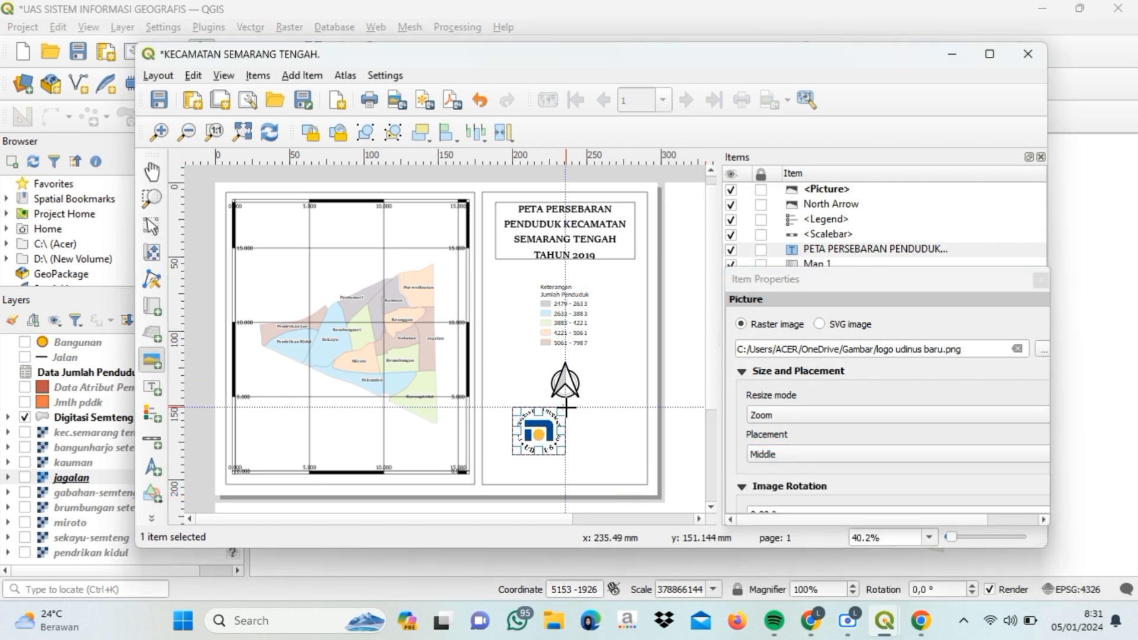
# - Add a second raster picture beside it with 'logo akreditasi unggul udinus.jpg', placement Middle
pyautogui.moveTo(564, 408); pyautogui.dragTo(613, 455)
pyautogui.click(765, 324)
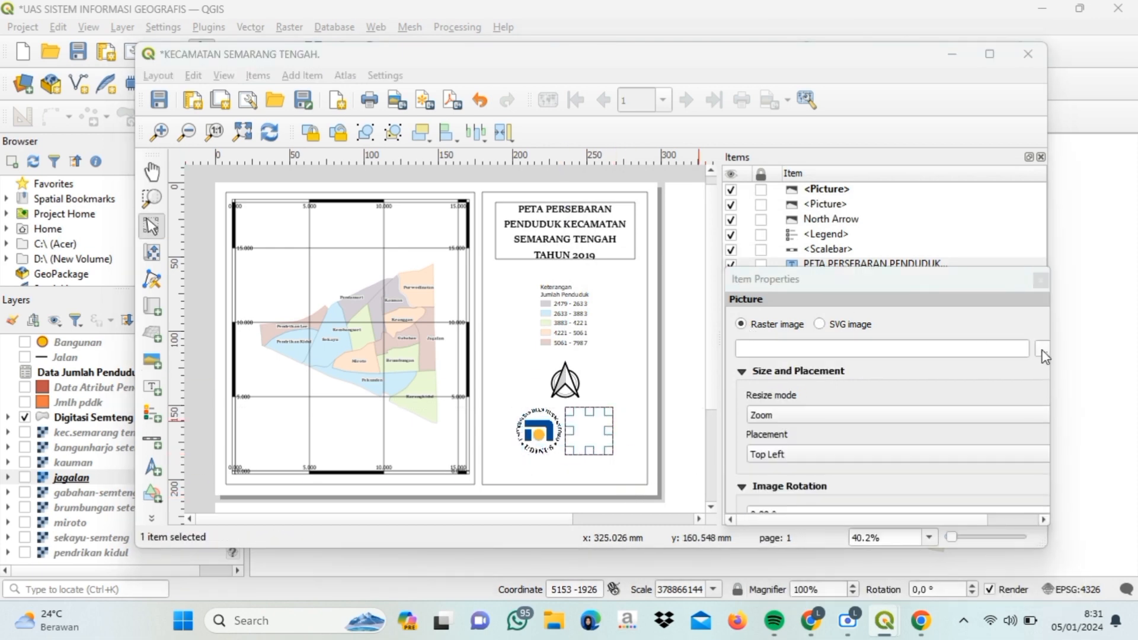
pyautogui.click(1043, 350)
pyautogui.click(1070, 218)
pyautogui.write('logo')
pyautogui.click(871, 267)
pyautogui.click(998, 540)
pyautogui.click(794, 454)
pyautogui.click(800, 525)
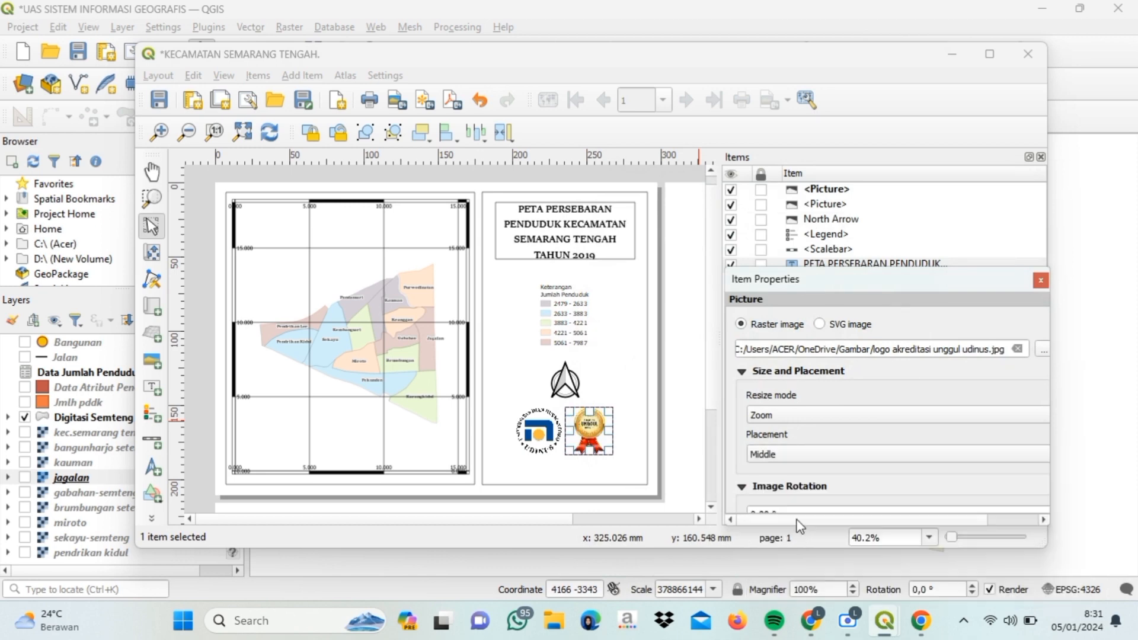
# - Nudge the north arrow up and align the UDINUS logo with the accreditation logo
pyautogui.click(560, 380)
pyautogui.moveTo(558, 377); pyautogui.dragTo(558, 374)
pyautogui.click(531, 440)
pyautogui.moveTo(531, 439); pyautogui.dragTo(589, 422)
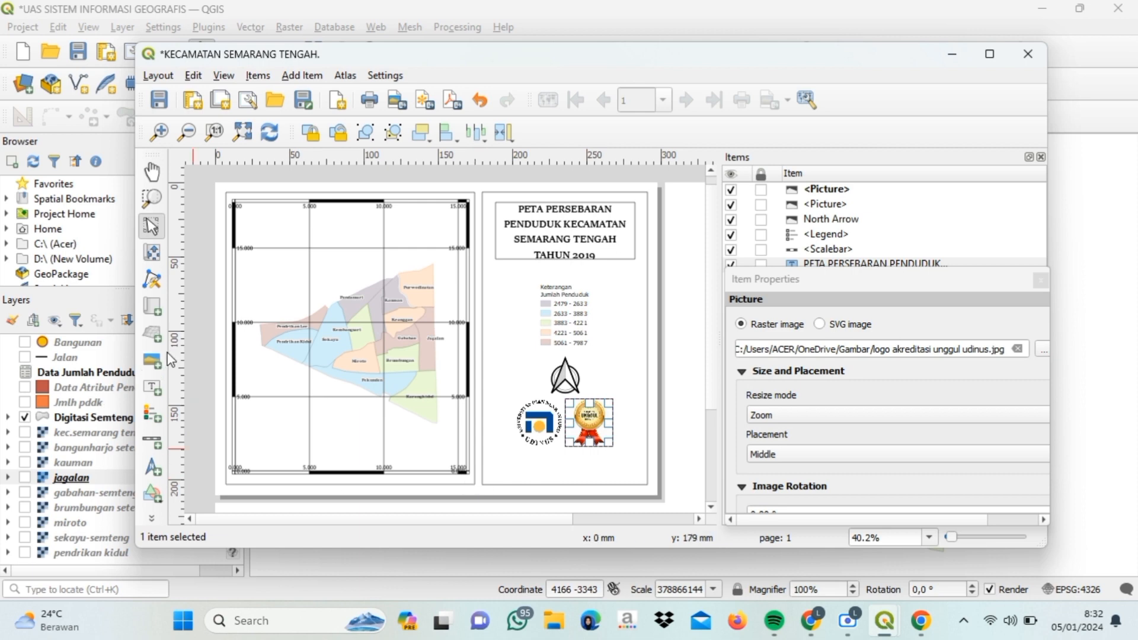
pyautogui.click(157, 392)
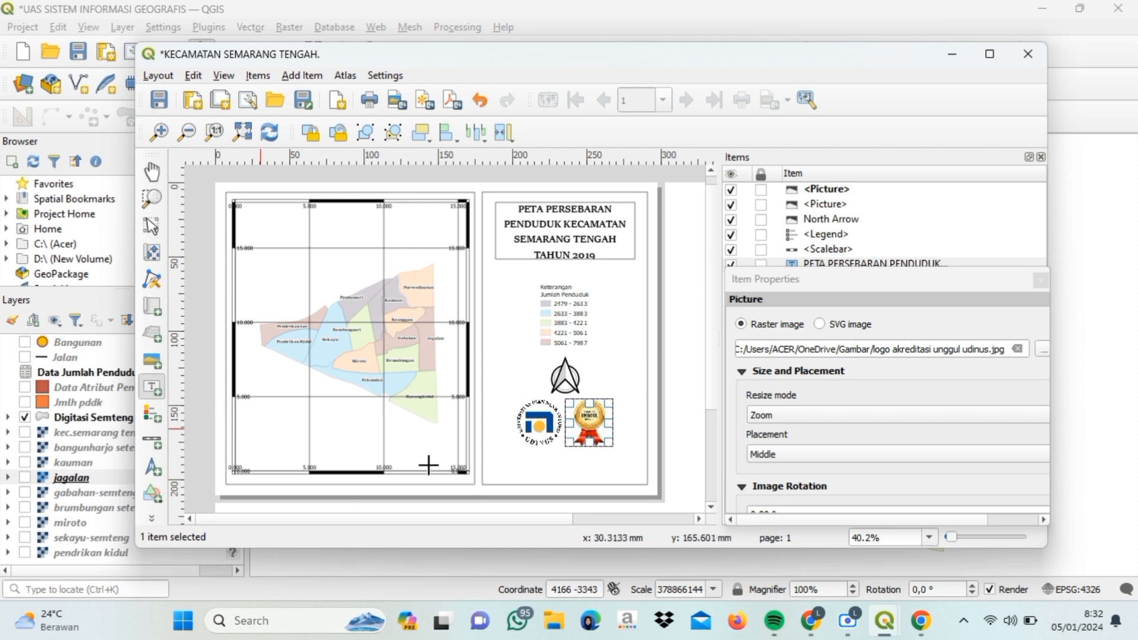
# - Draw a label below the logos with the author's name and student number on two lines
pyautogui.moveTo(539, 466); pyautogui.dragTo(577, 464)
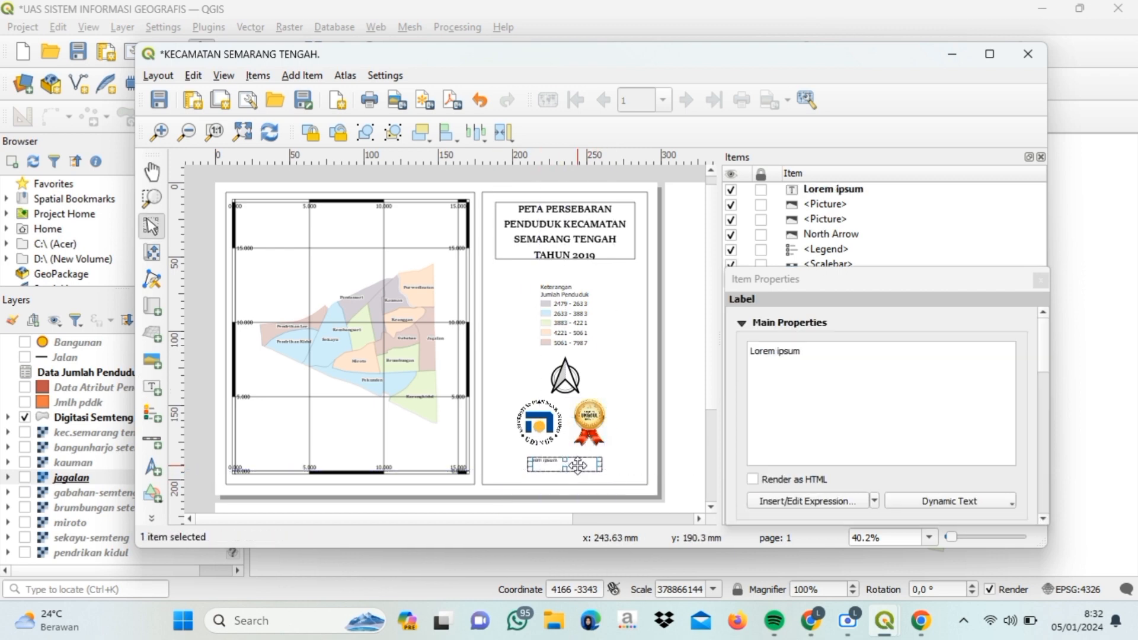
pyautogui.click(821, 352)
pyautogui.press('BackSpace')
pyautogui.press('BackSpace')
pyautogui.press('BackSpace')
pyautogui.press('BackSpace')
pyautogui.press('BackSpace')
pyautogui.press('BackSpace')
pyautogui.press('BackSpace')
pyautogui.press('BackSpace')
pyautogui.press('BackSpace')
pyautogui.press('BackSpace')
pyautogui.press('BackSpace')
pyautogui.press('Return')
pyautogui.write('D11.2021')
# - Set the author label font to Sitka Subheading Semibold and shift it slightly right to centre
pyautogui.scroll(-5, 822, 352)
pyautogui.click(889, 383)
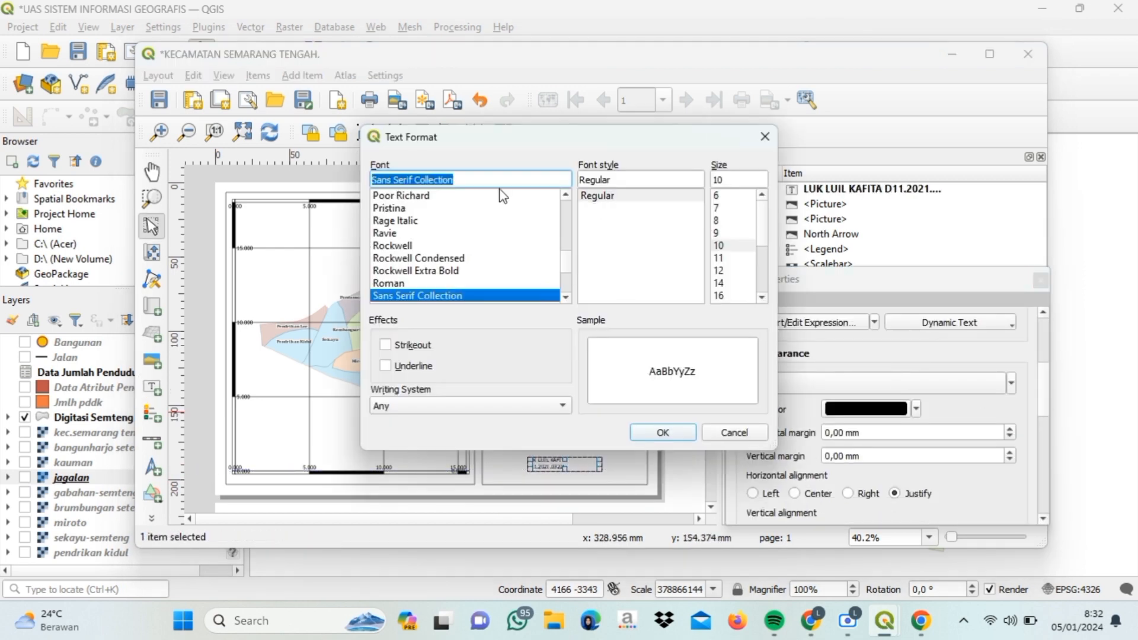
pyautogui.scroll(-6, 500, 196)
pyautogui.scroll(1, 474, 249)
pyautogui.click(433, 246)
pyautogui.scroll(-2, 735, 273)
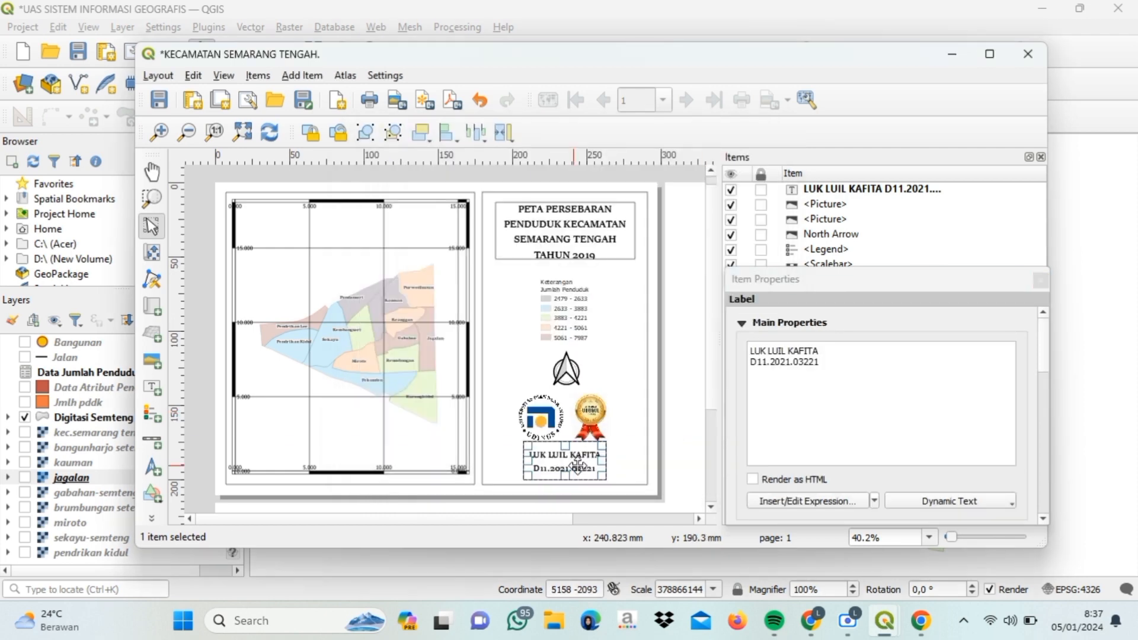
pyautogui.moveTo(578, 465); pyautogui.dragTo(576, 468)
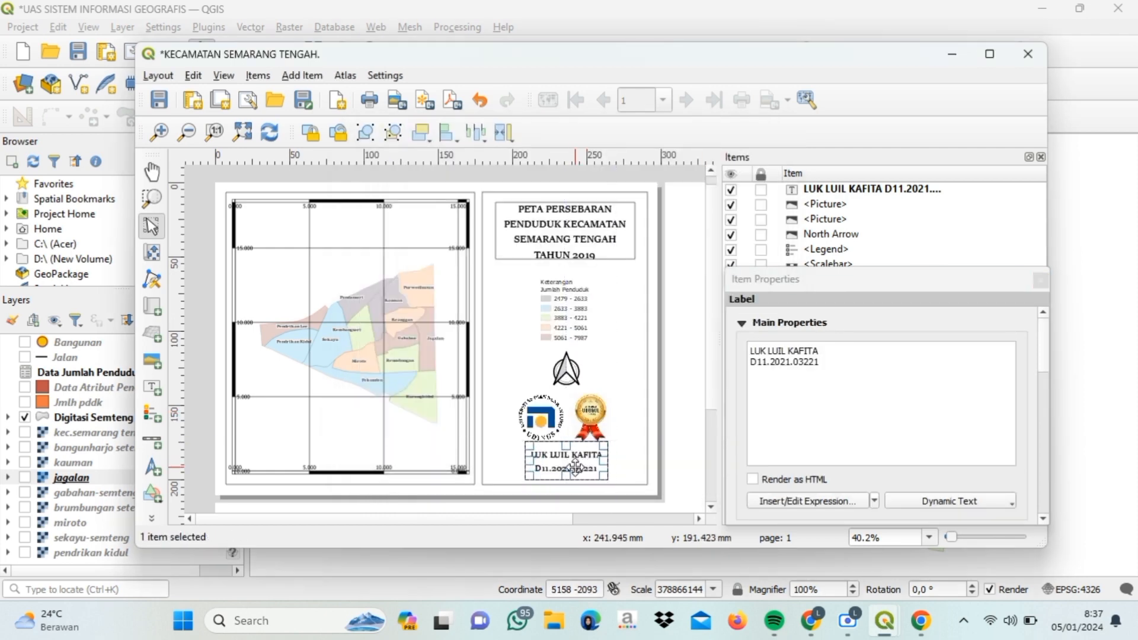
# - Export the layout as PNG 'KECAMATAN SEMARANG TENGAH' on drive D: at 300 dpi (4960 × 3507 px)
pyautogui.click(672, 477)
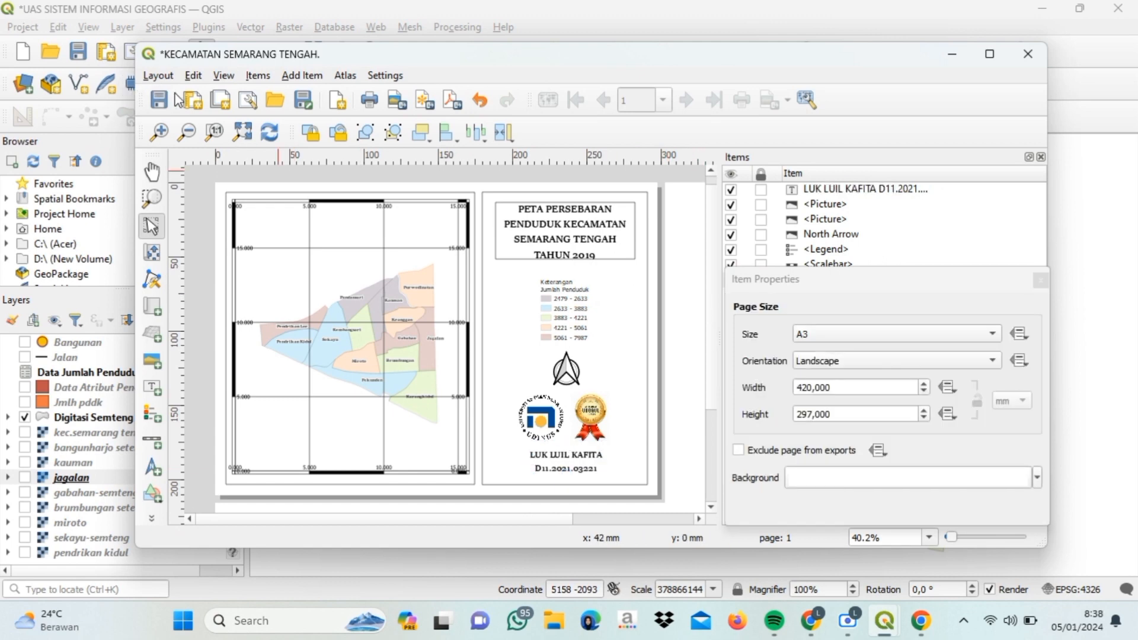
pyautogui.click(164, 79)
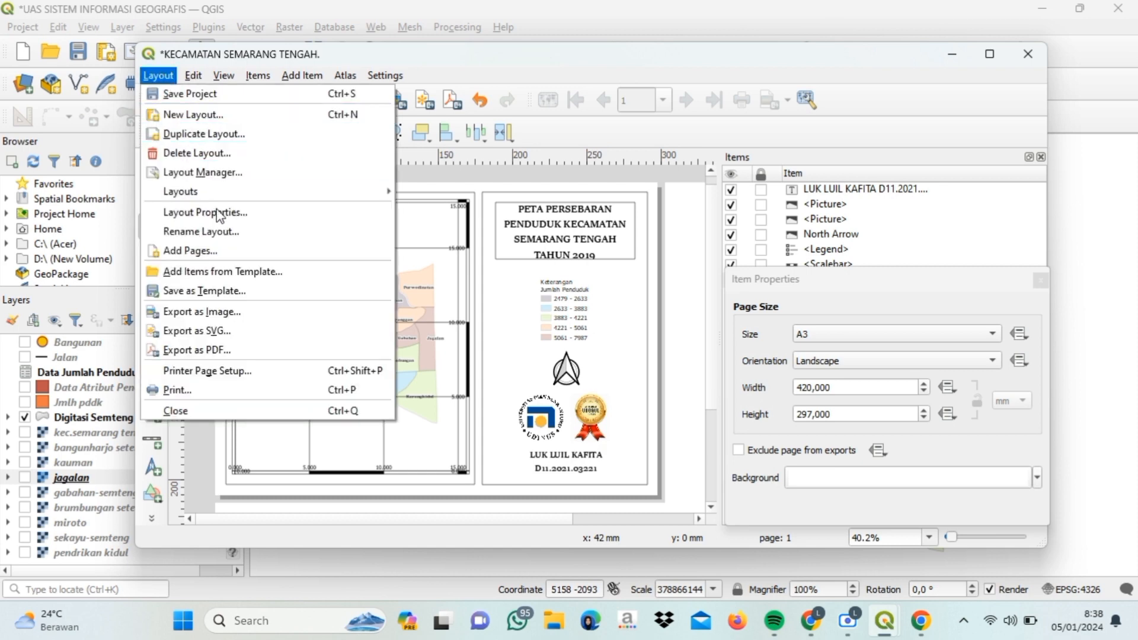
pyautogui.click(240, 310)
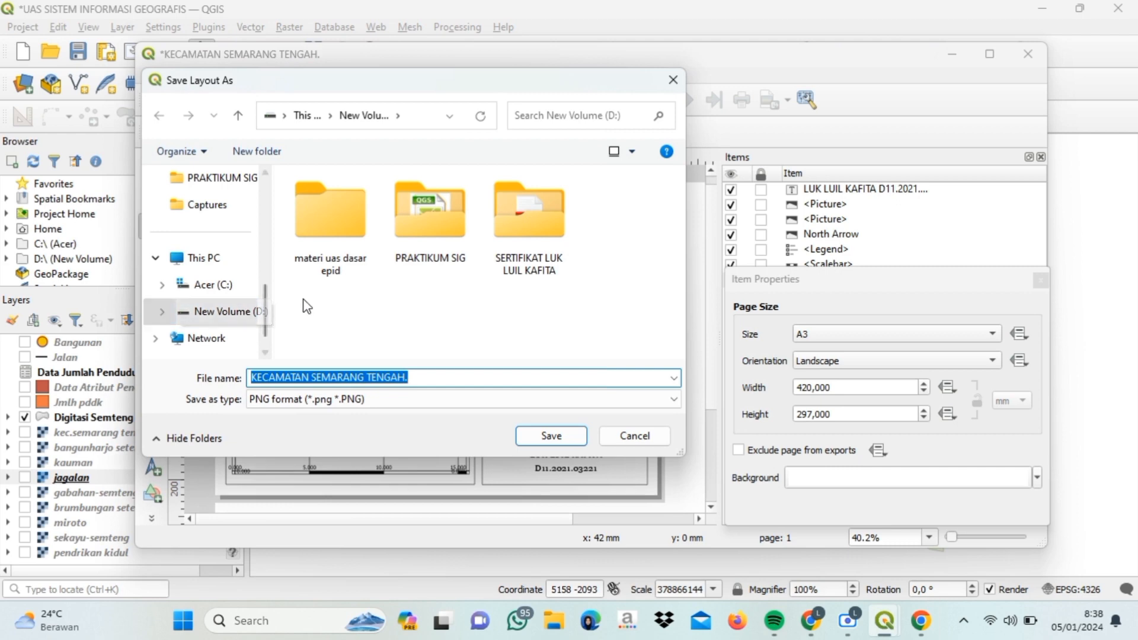
pyautogui.click(246, 320)
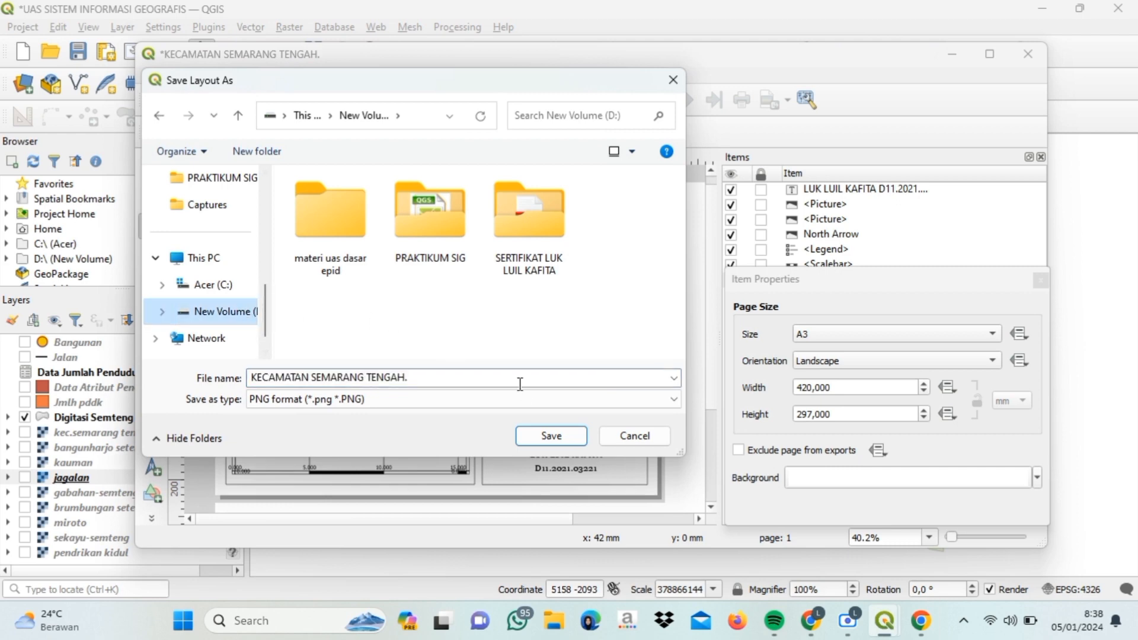
pyautogui.click(542, 439)
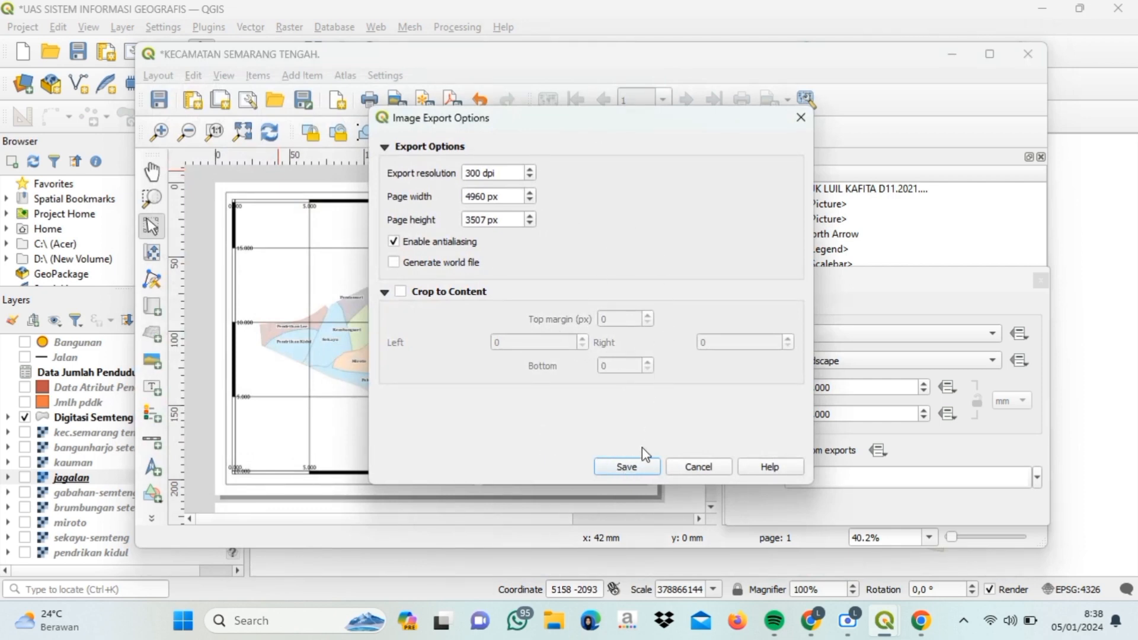
pyautogui.click(626, 467)
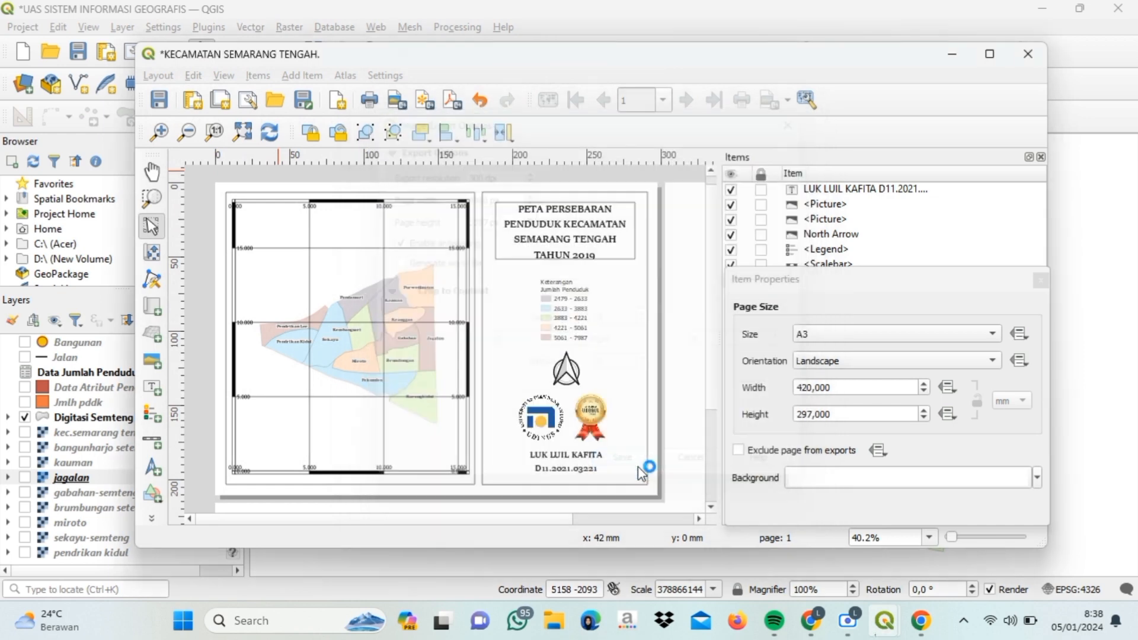